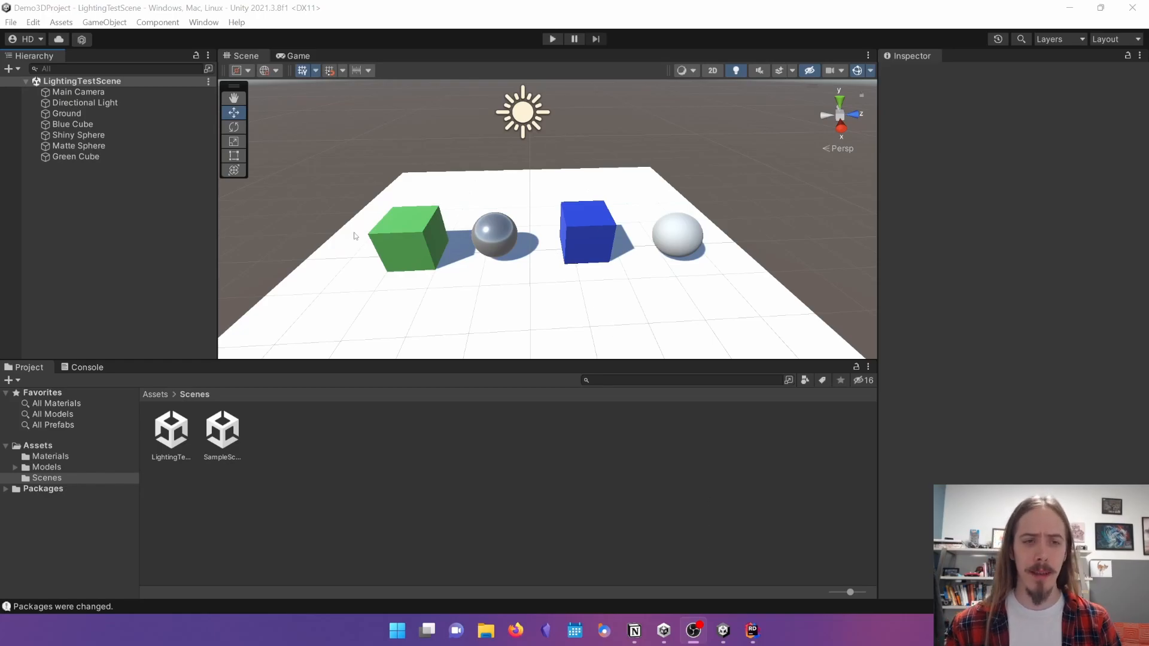
# - Inspect the cubes, the spheres and the ground plane in the scene by selecting each of them
pyautogui.click(417, 228)
pyautogui.click(598, 231)
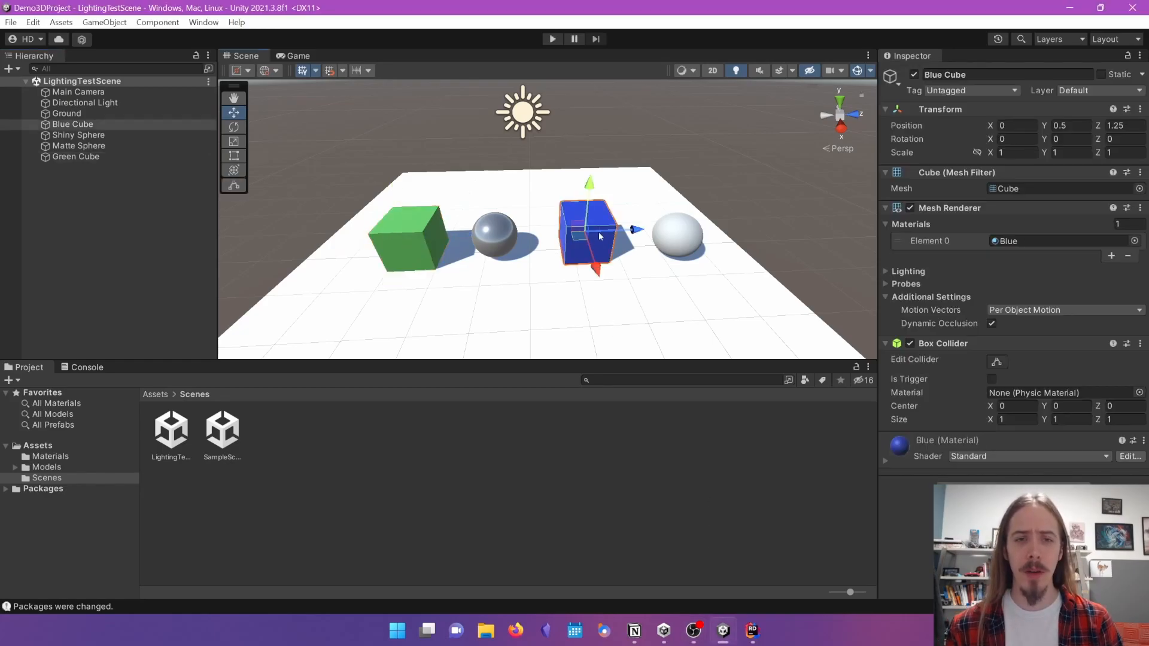
pyautogui.click(699, 242)
pyautogui.click(499, 233)
pyautogui.click(107, 135)
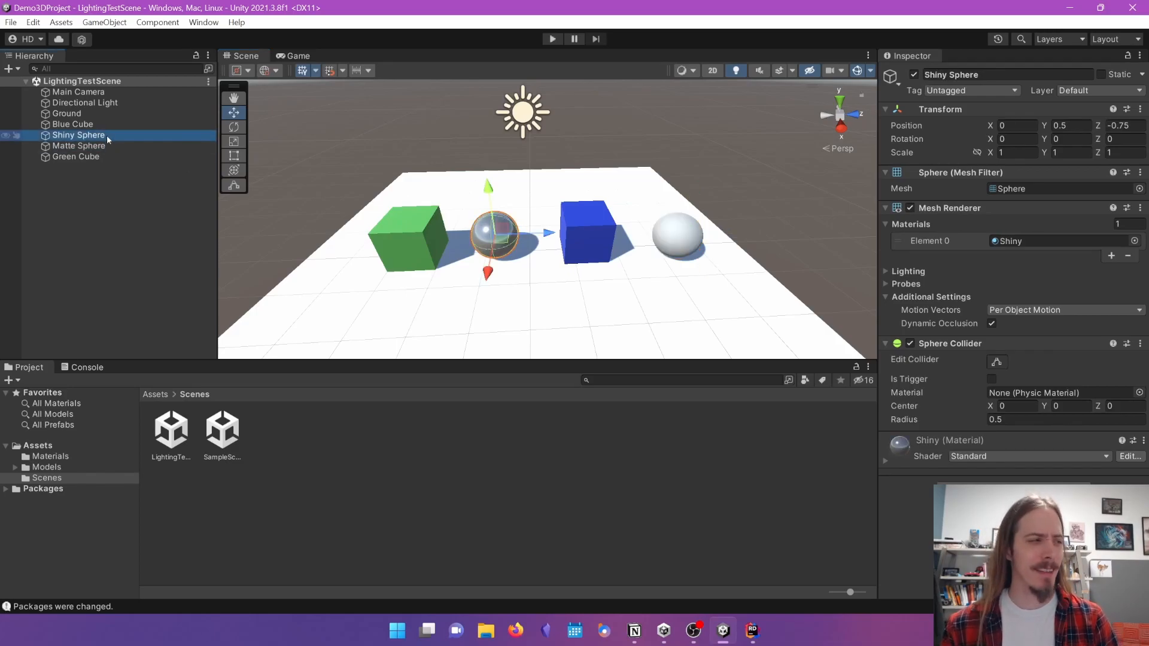
pyautogui.click(702, 343)
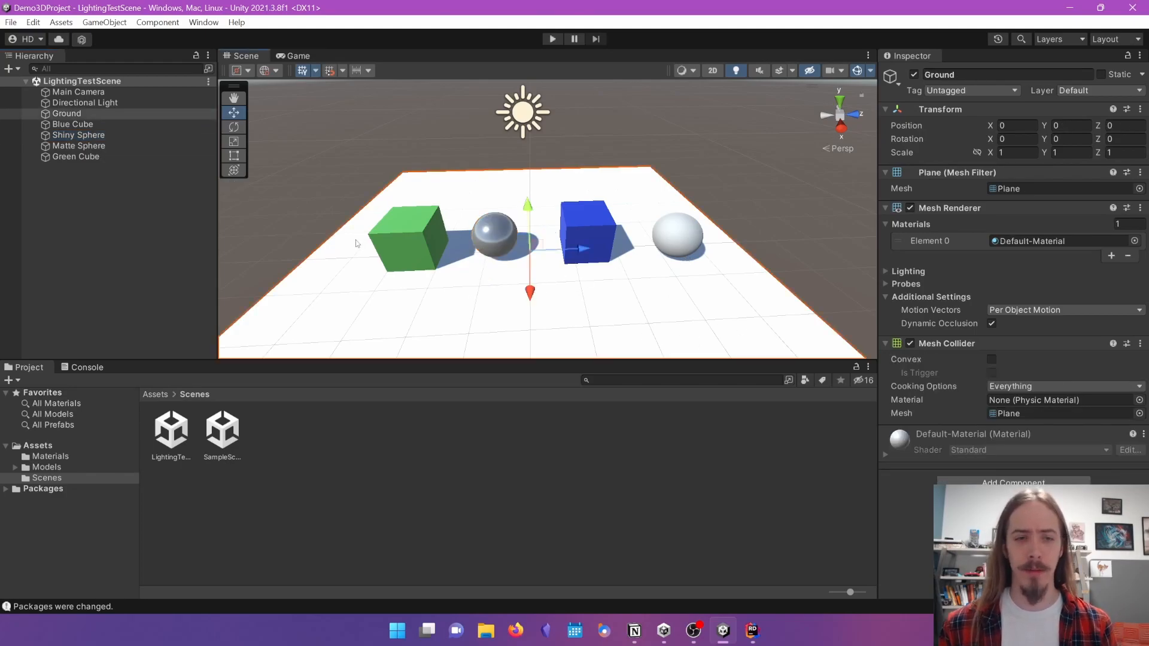
pyautogui.click(156, 196)
pyautogui.scroll(3, 461, 294)
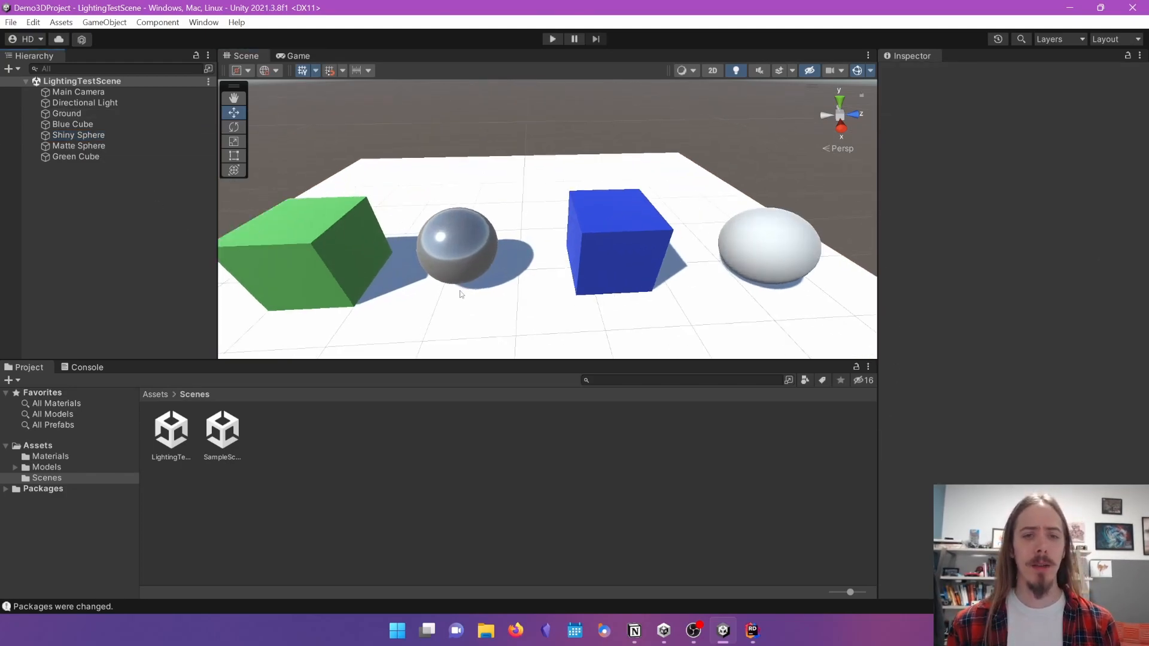
pyautogui.scroll(-2, 461, 294)
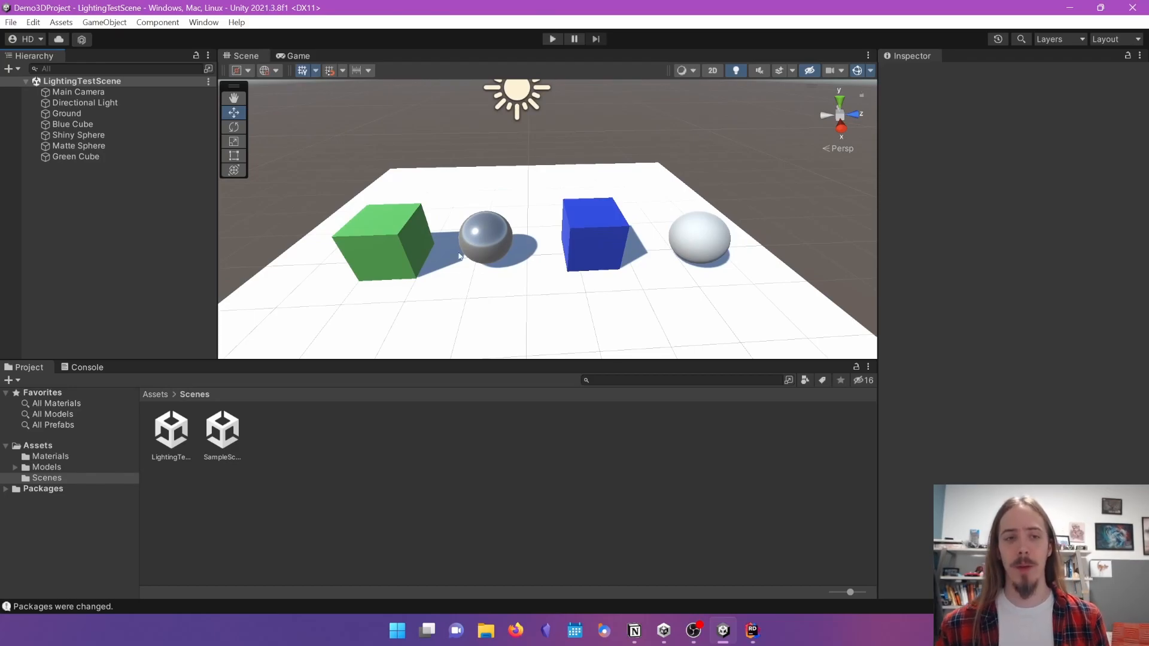
# - Disable the Directional Light to compare the scene's lighting, and enable it again
pyautogui.click(188, 102)
pyautogui.moveTo(397, 178); pyautogui.dragTo(451, 141, button='right')
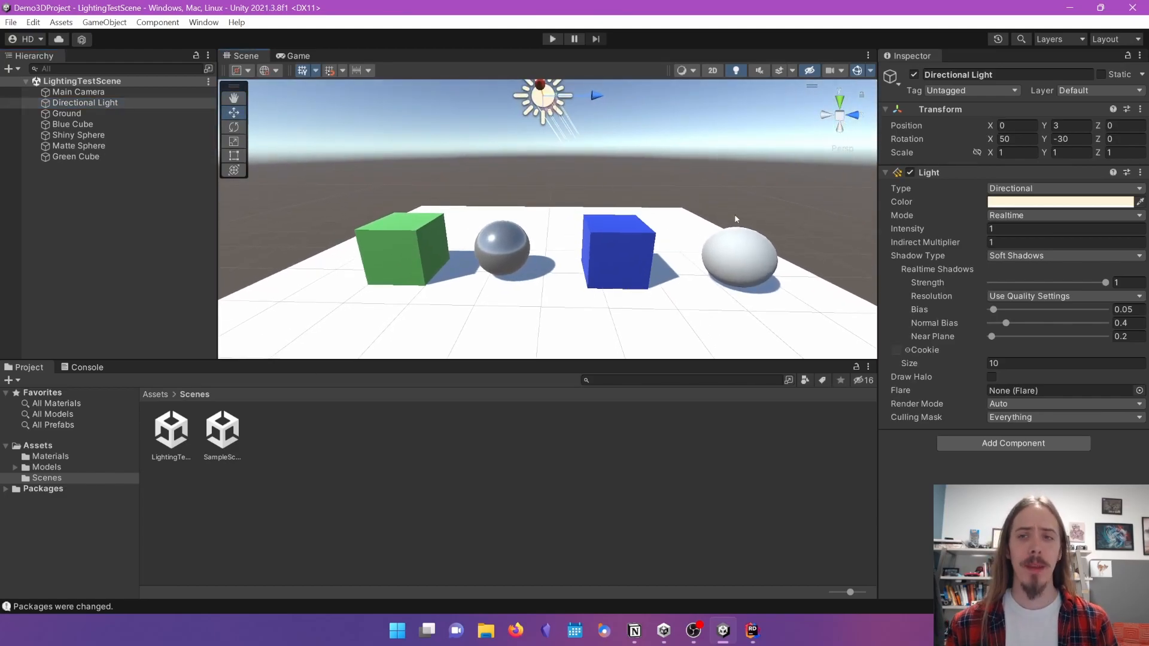
pyautogui.click(914, 75)
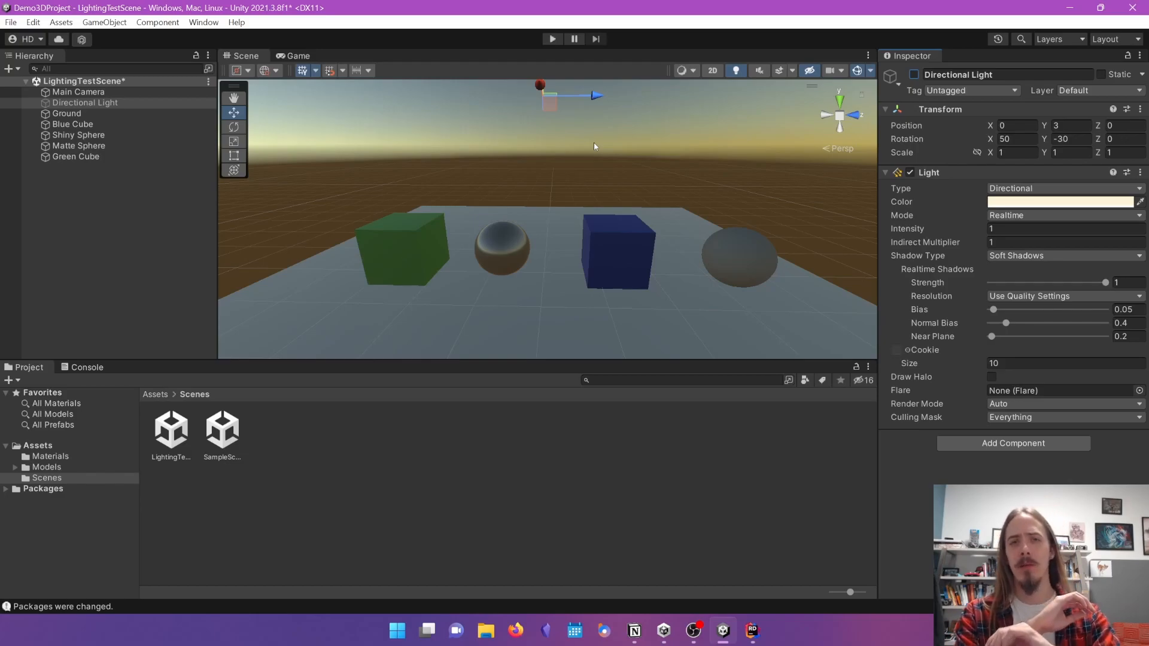
pyautogui.click(914, 75)
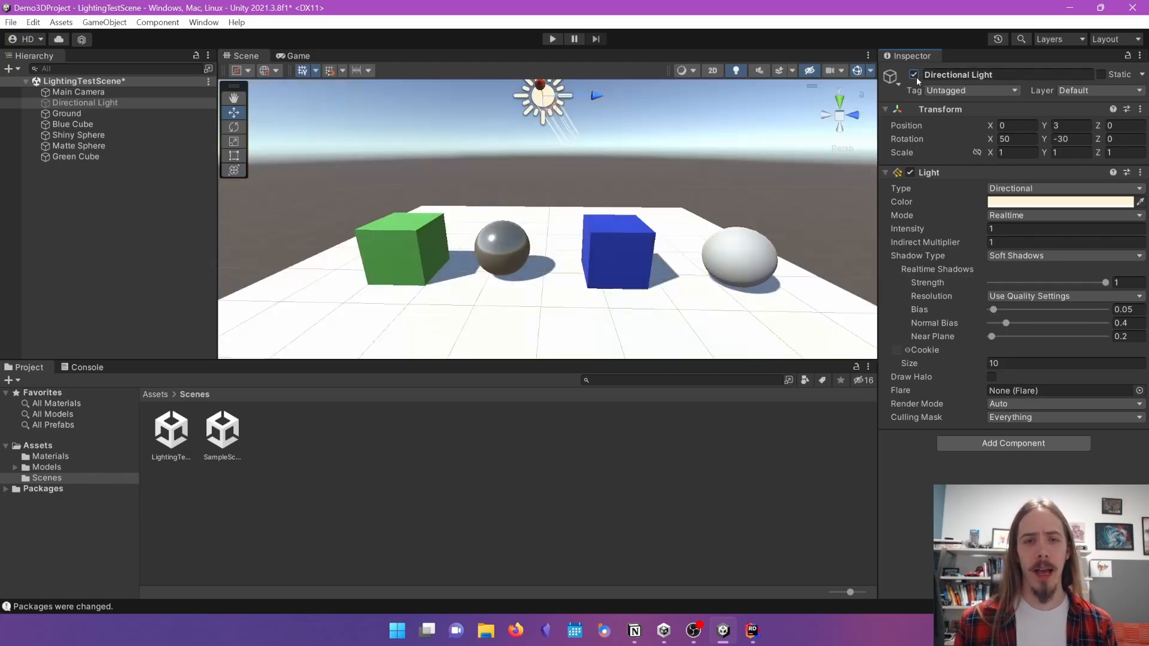
# - Inspect the shiny sphere's shadow up close, switching the Directional Light off and back on for comparison
pyautogui.keyDown('alt'); pyautogui.moveTo(473, 282); pyautogui.dragTo(479, 202); pyautogui.keyUp('alt')
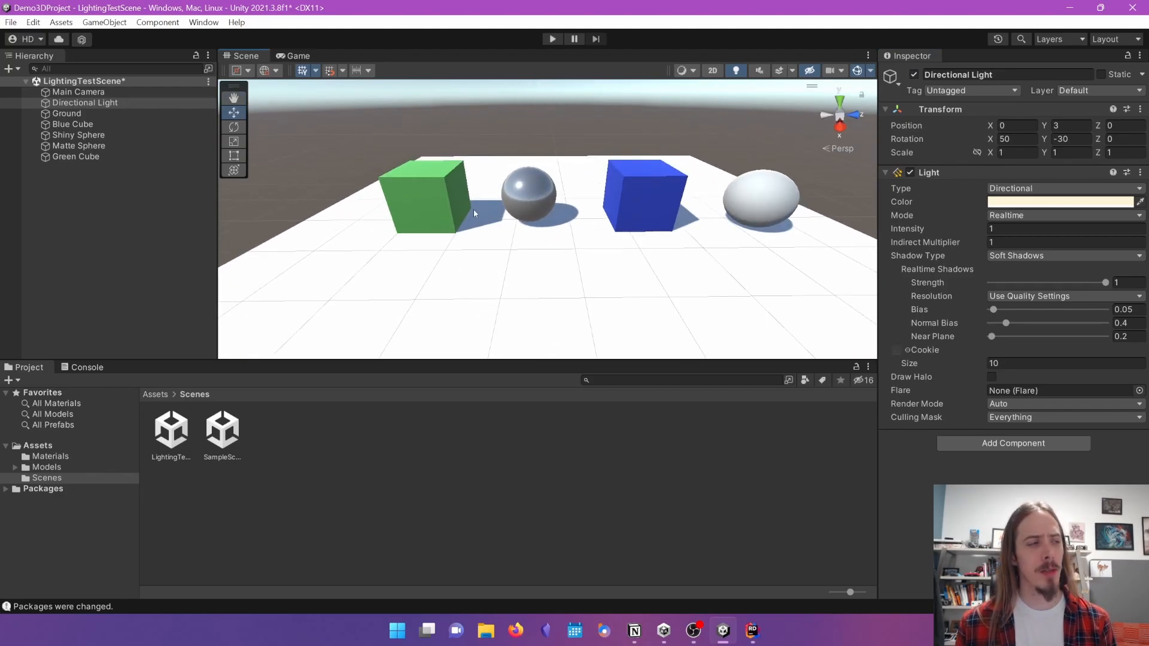
pyautogui.scroll(5, 471, 209)
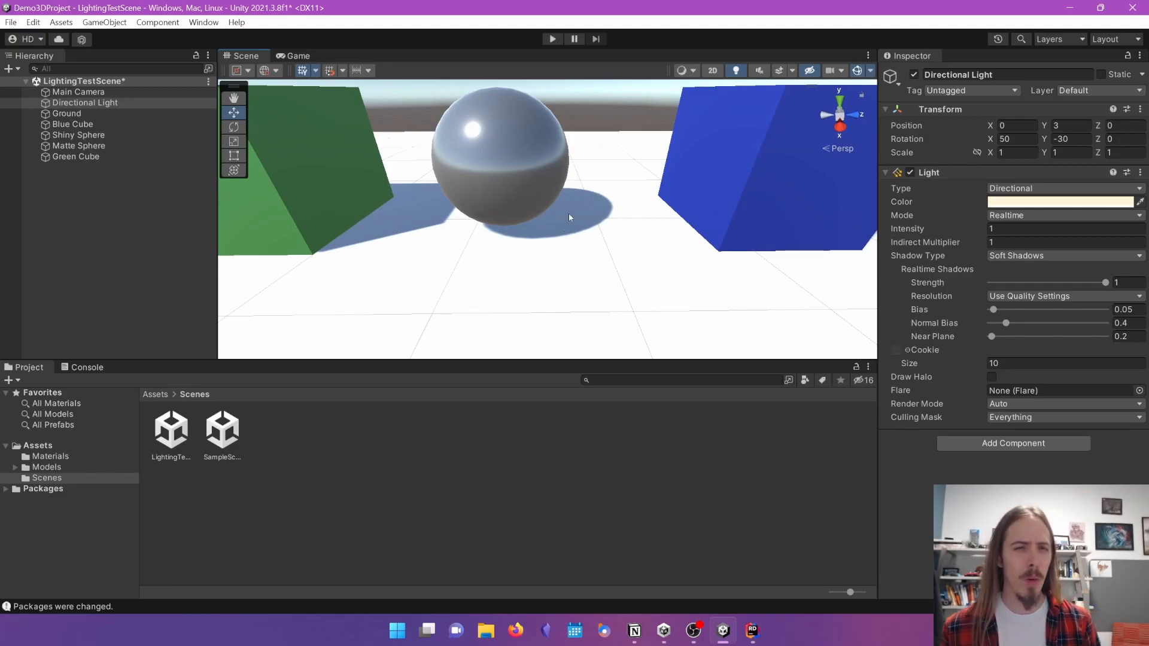
pyautogui.moveTo(568, 214); pyautogui.dragTo(570, 247, button='right')
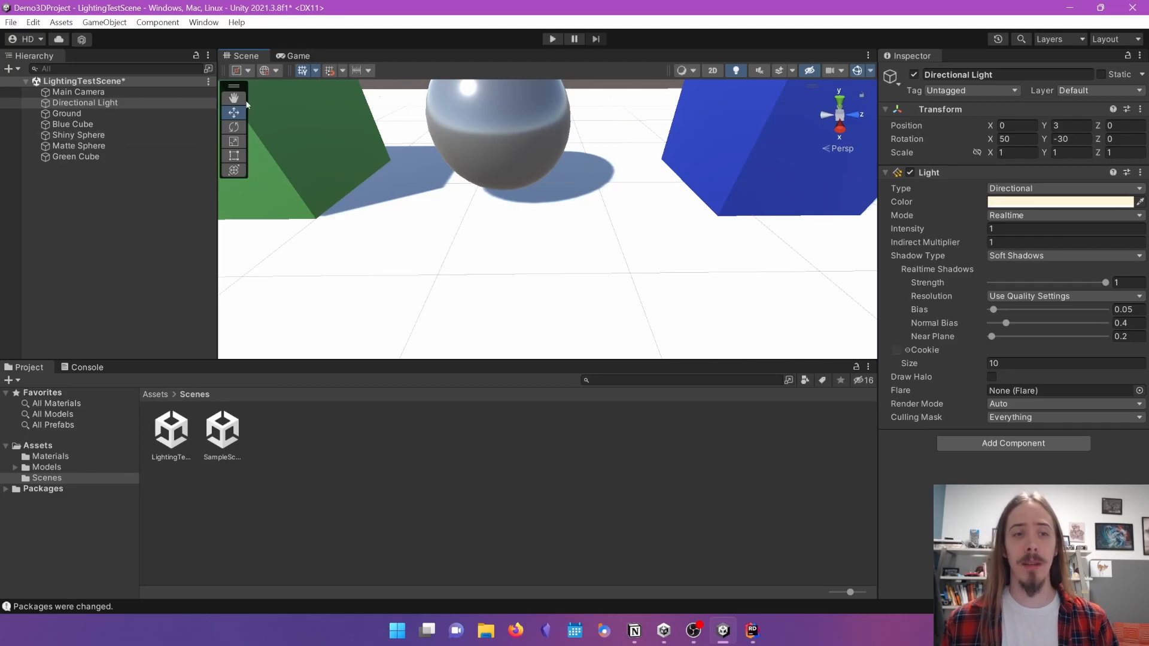
pyautogui.click(914, 74)
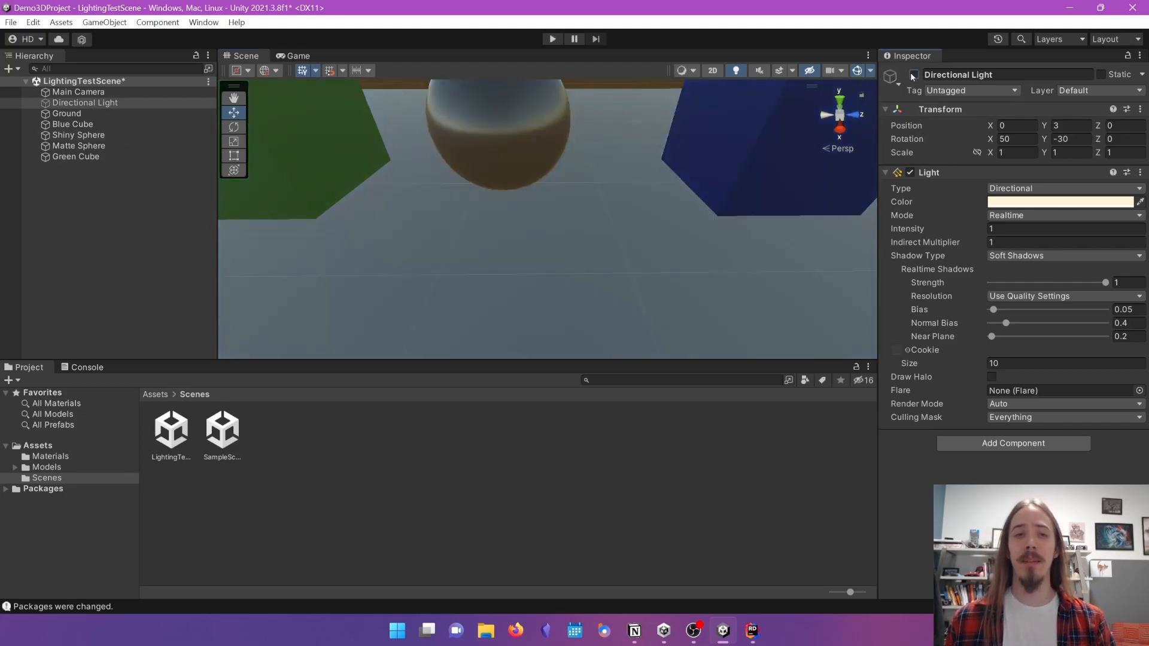
pyautogui.click(913, 75)
# - Delete the Directional Light from the scene and save the scene
pyautogui.moveTo(755, 105); pyautogui.dragTo(777, 163, button='middle')
pyautogui.moveTo(273, 219); pyautogui.dragTo(402, 229, button='middle')
pyautogui.moveTo(733, 243); pyautogui.dragTo(417, 257, button='middle')
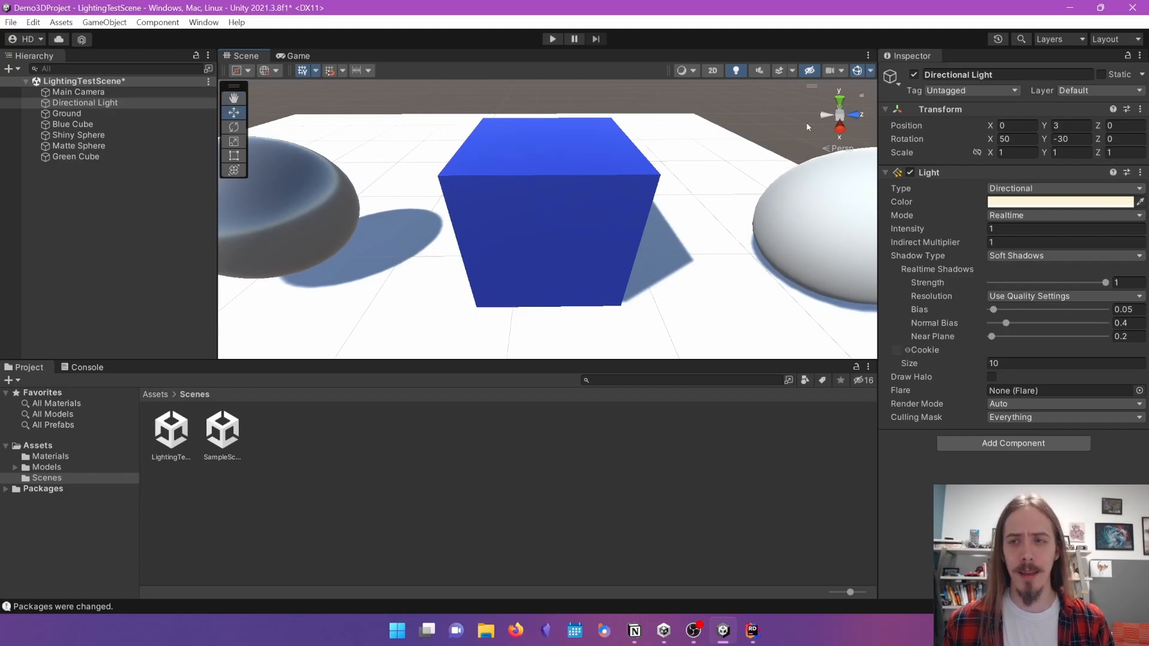
pyautogui.click(90, 103)
pyautogui.press('Delete')
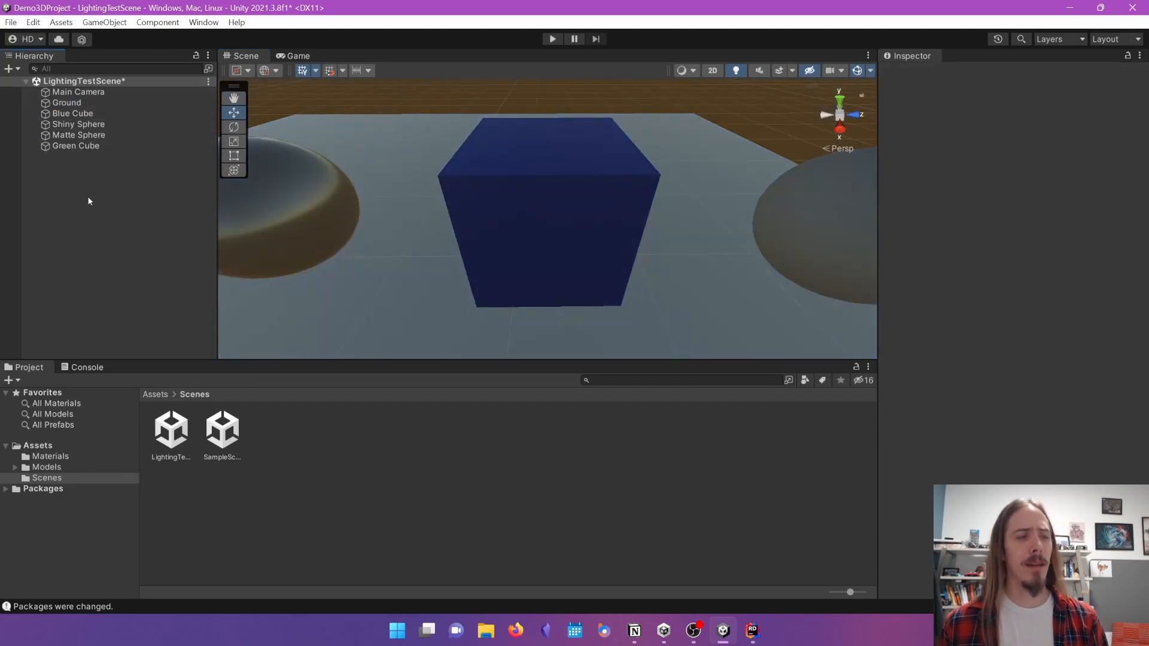
pyautogui.hotkey('ctrl', 's')
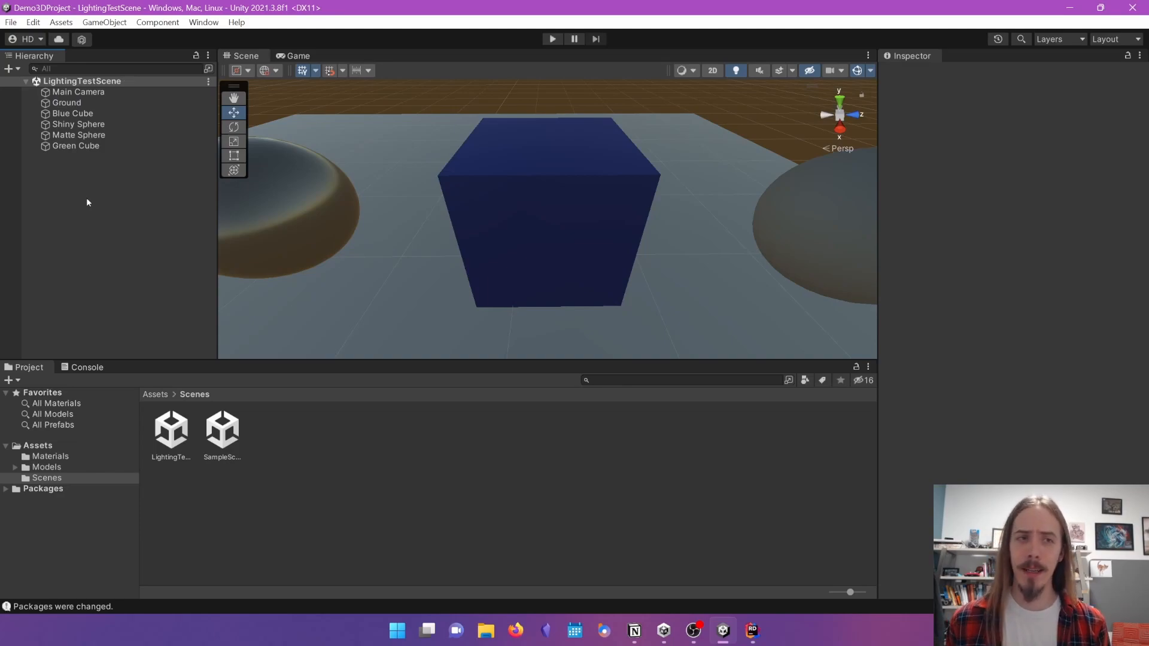
# - Open the Lighting window beside the shiny sphere and show its Environment settings
pyautogui.scroll(-5, 410, 181)
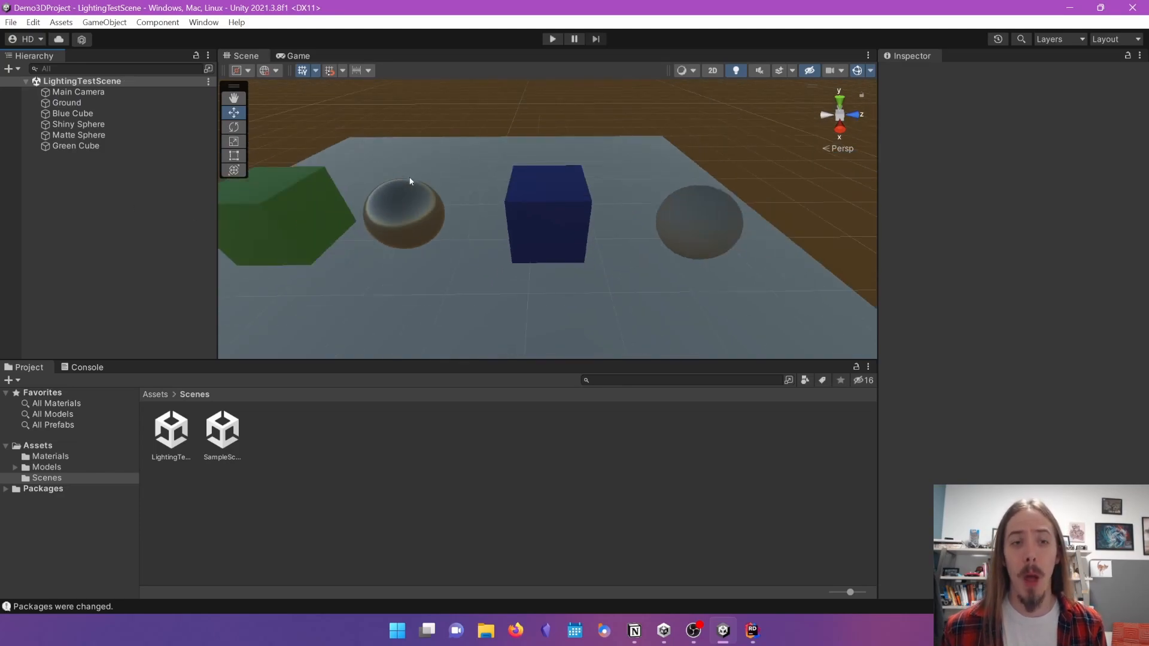
pyautogui.click(78, 91)
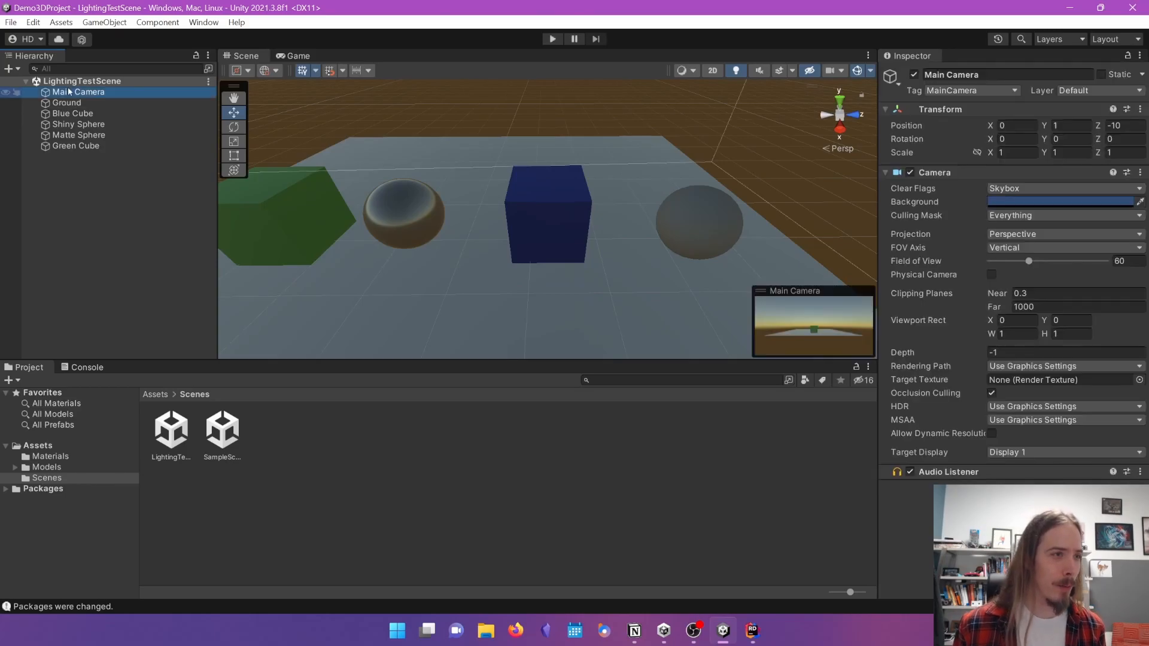
pyautogui.click(206, 24)
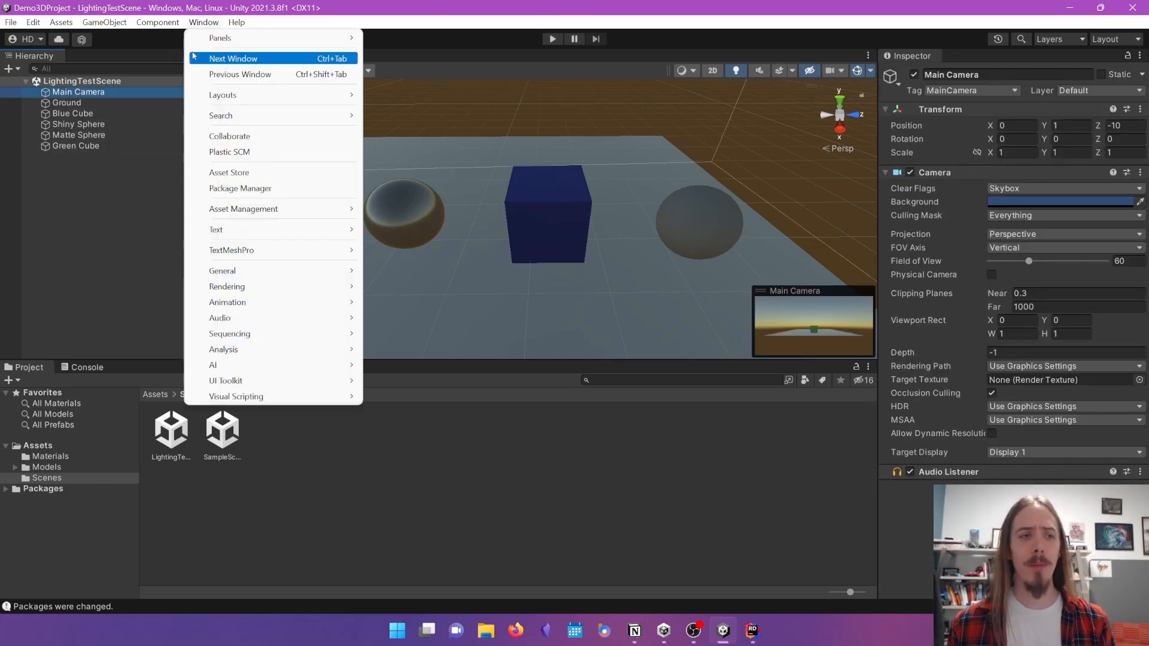
pyautogui.moveTo(205, 284)
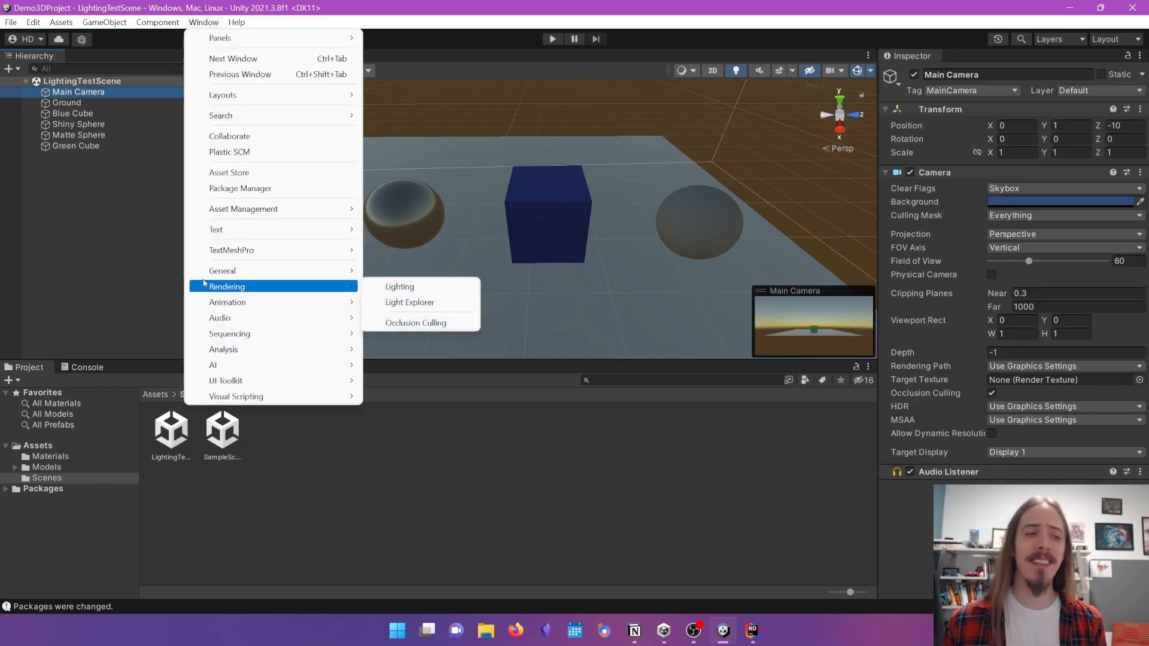
pyautogui.click(459, 290)
pyautogui.moveTo(879, 109); pyautogui.dragTo(591, 78)
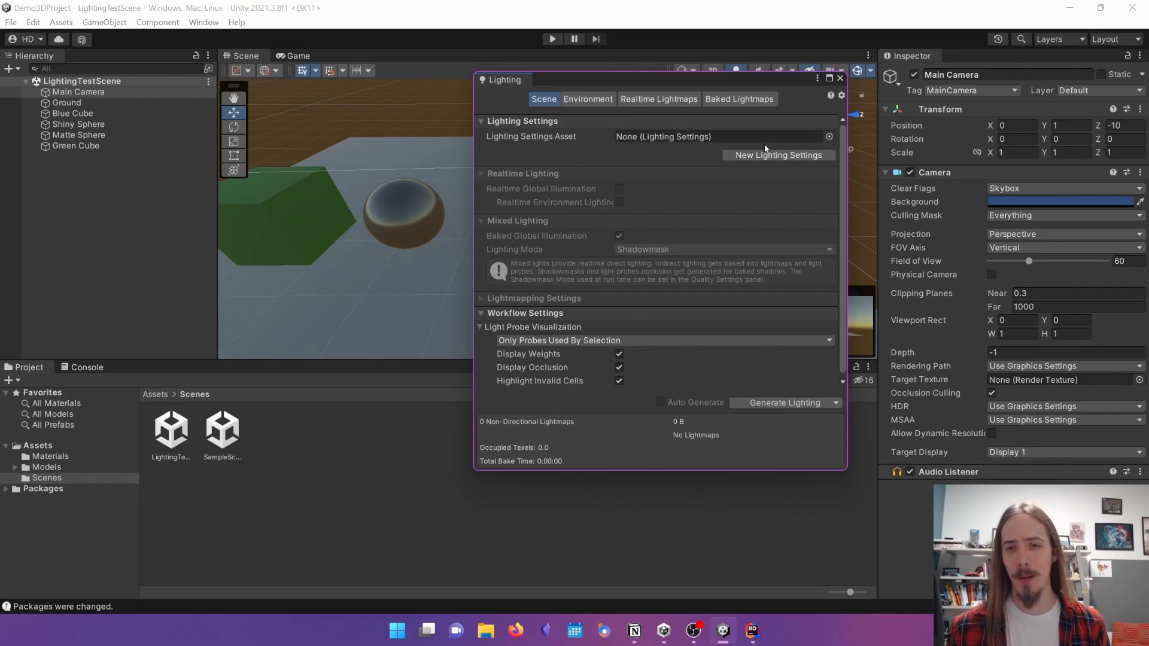
pyautogui.click(584, 100)
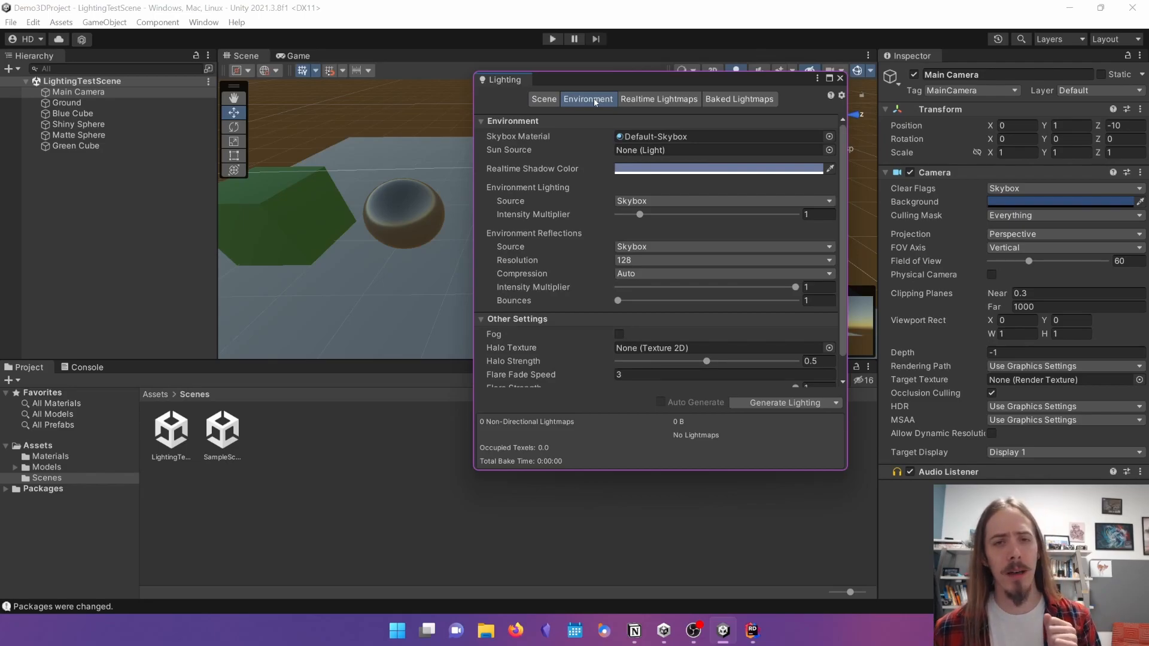
pyautogui.click(524, 121)
pyautogui.click(523, 122)
pyautogui.click(522, 122)
pyautogui.click(522, 121)
pyautogui.click(522, 122)
pyautogui.click(522, 121)
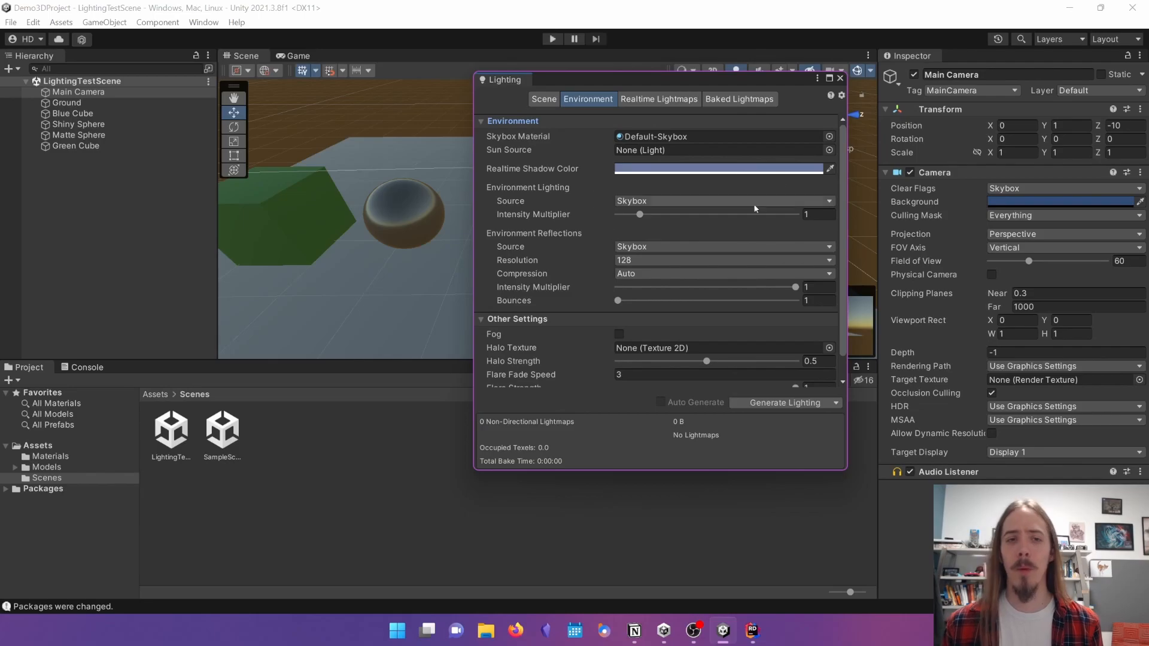
pyautogui.click(536, 170)
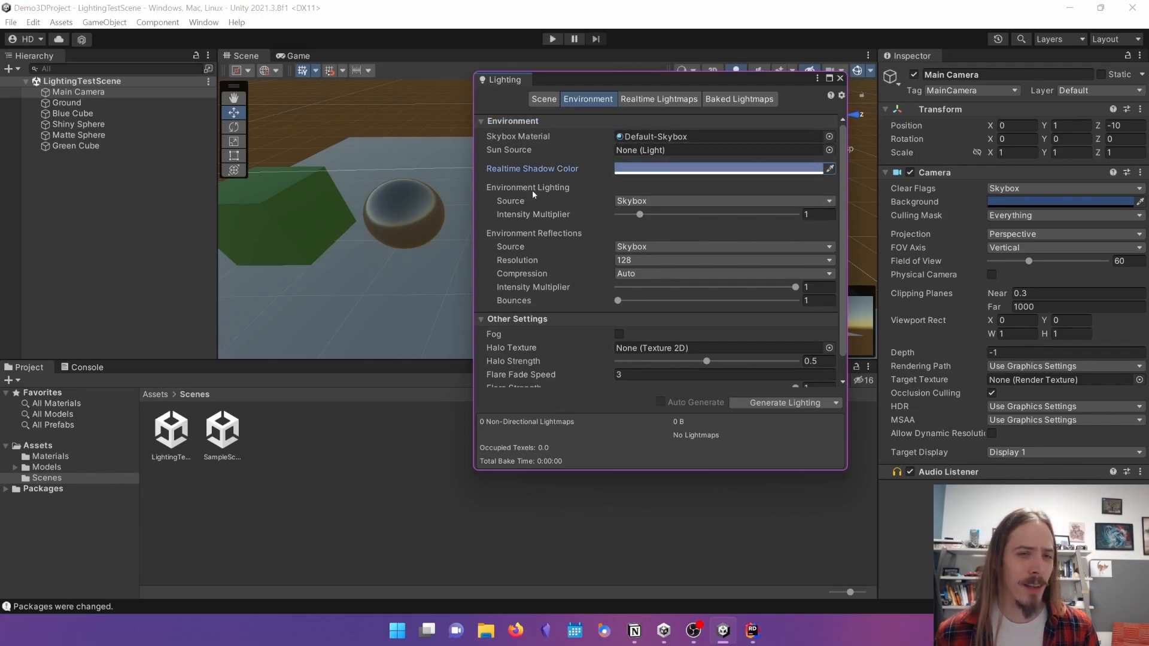
# - Try Gradient and Color as the environment lighting source, making the Color ambient light yellow (RGB 243, 184, 0)
pyautogui.click(655, 200)
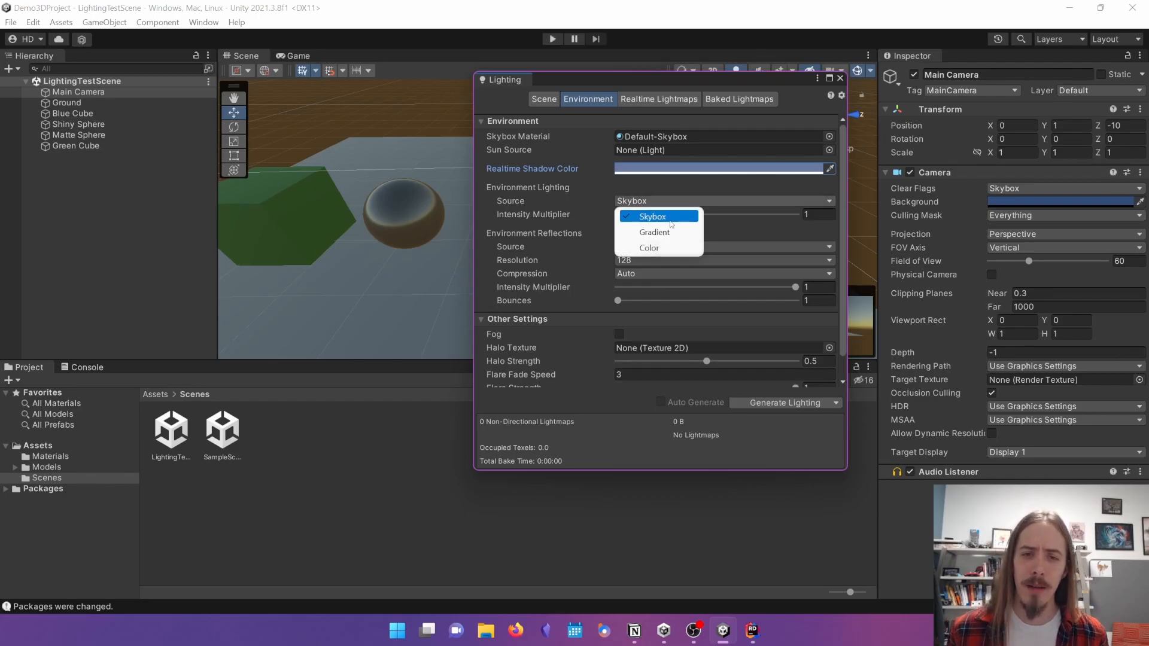
pyautogui.click(655, 232)
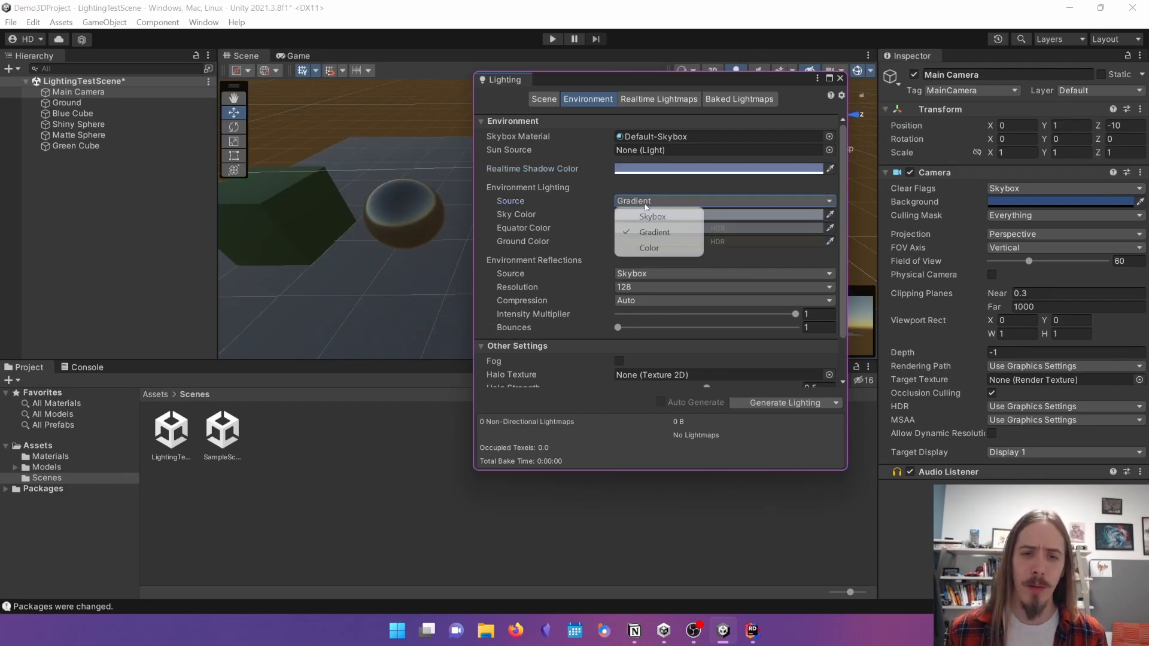
pyautogui.click(647, 248)
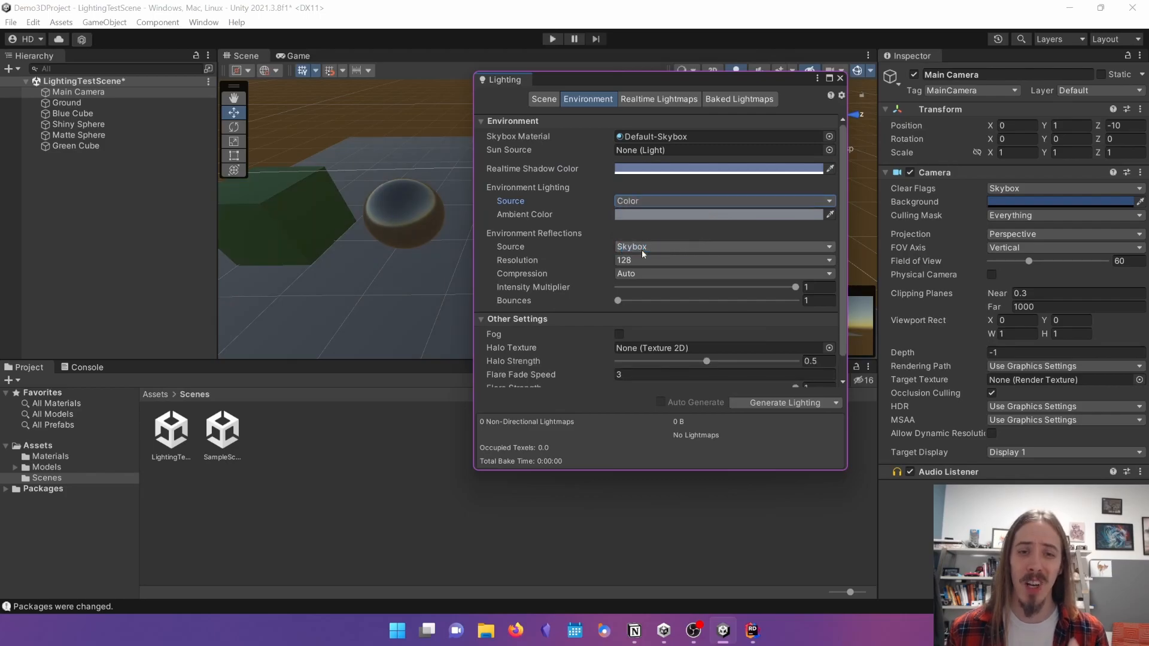
pyautogui.click(673, 213)
pyautogui.moveTo(742, 317); pyautogui.dragTo(785, 288)
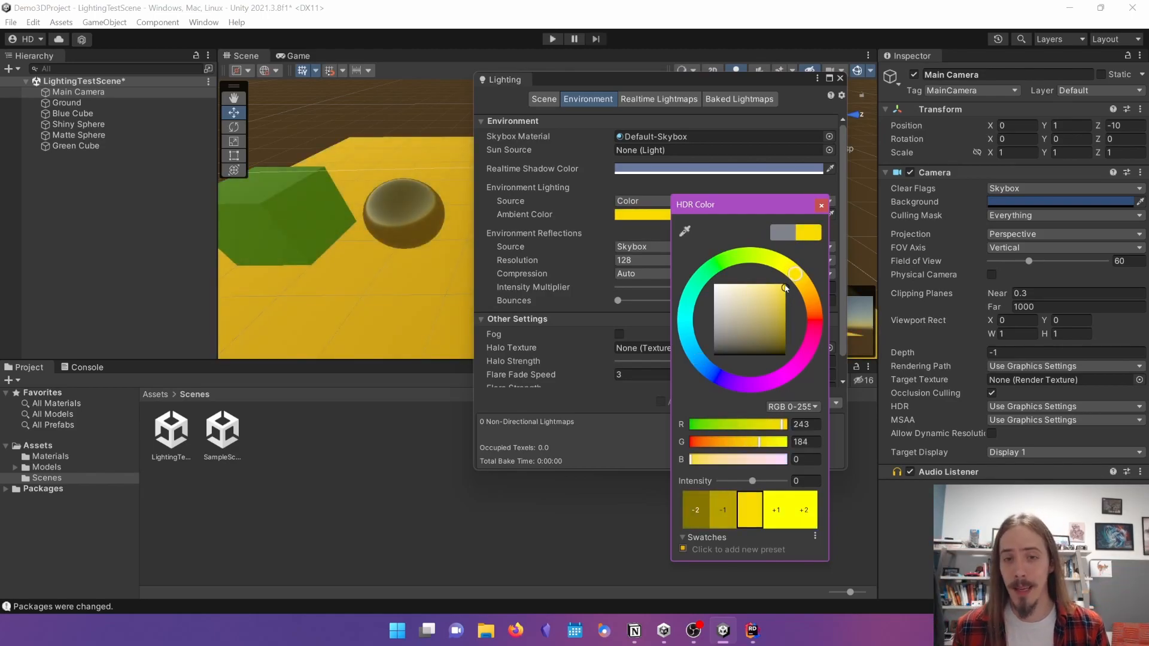
# - Set the environment lighting source to Gradient with an off-white sky color (RGB 243, 236, 215)
pyautogui.click(640, 201)
pyautogui.click(655, 231)
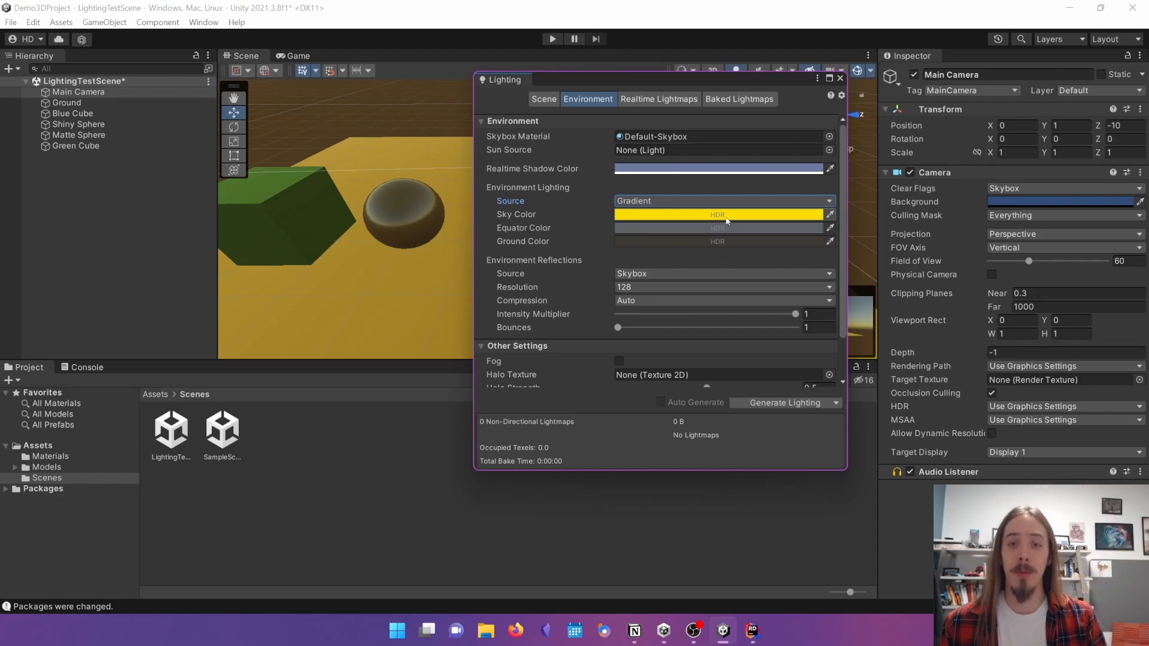
pyautogui.click(727, 221)
pyautogui.moveTo(809, 288); pyautogui.dragTo(777, 291)
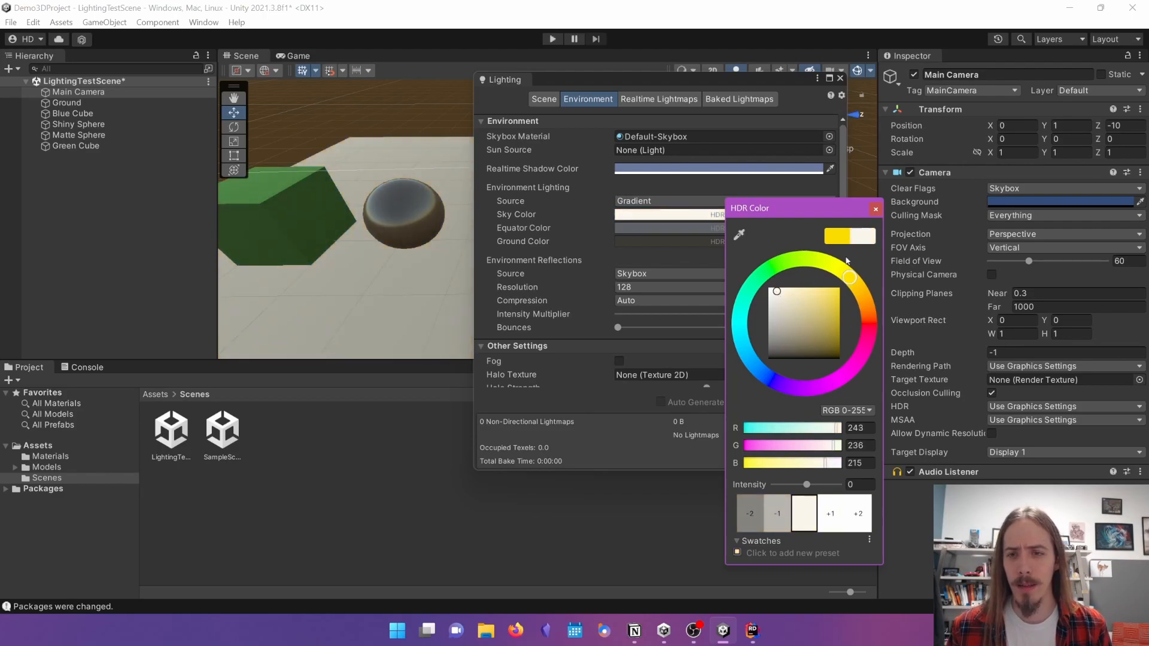
pyautogui.click(878, 207)
# - Change the gradient's ground color to a muted purple, about RGB 40, 34, 61
pyautogui.click(776, 241)
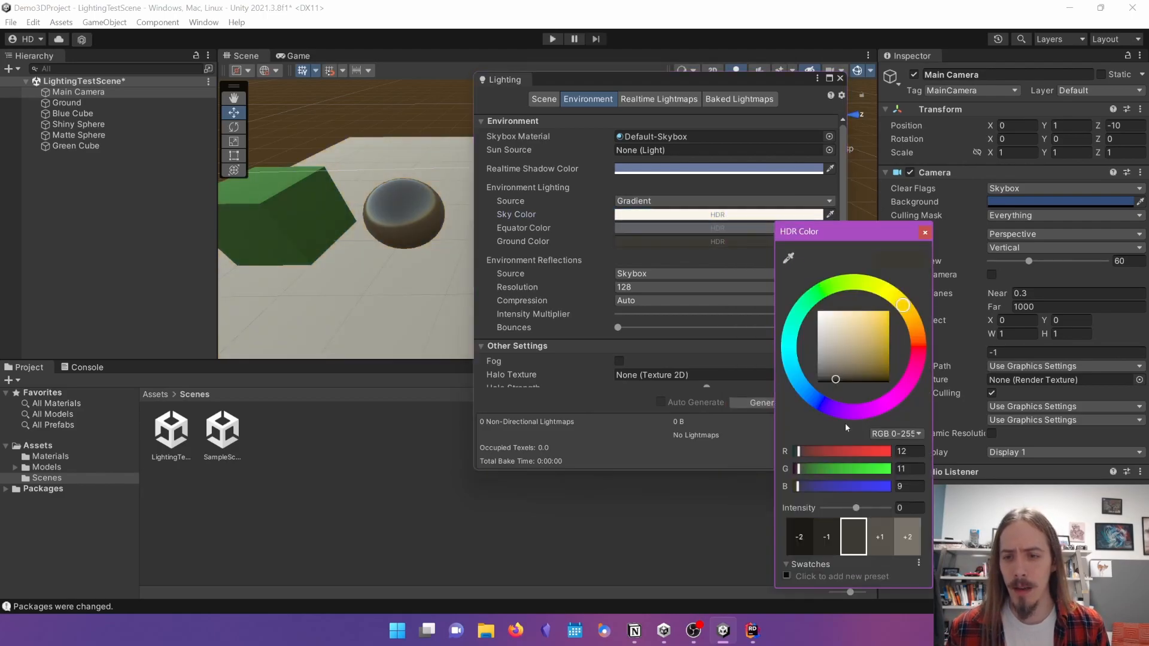
pyautogui.click(834, 408)
pyautogui.moveTo(843, 377); pyautogui.dragTo(851, 368)
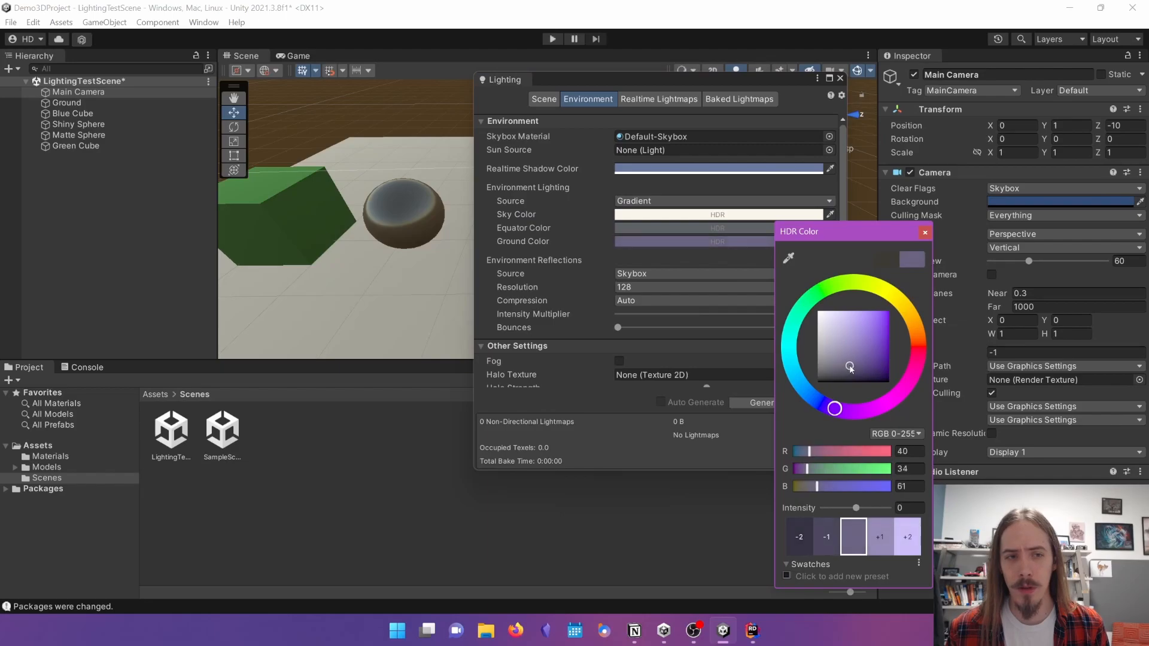
pyautogui.click(925, 232)
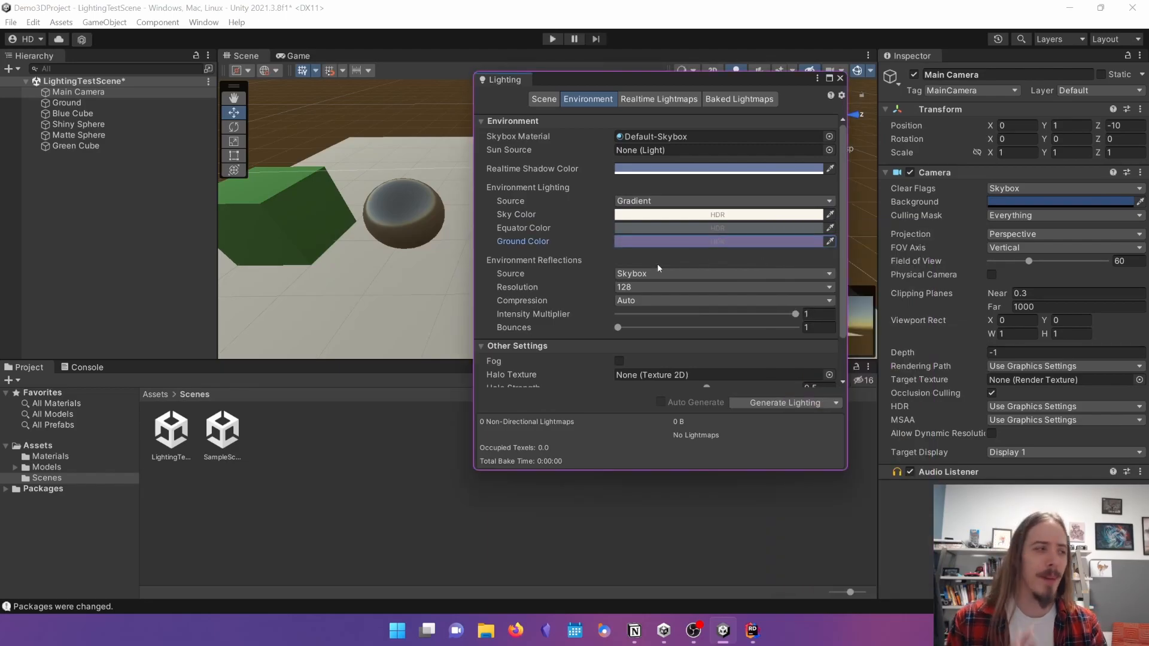
# - Set the environment lighting source to Color with a muted purple ambient color
pyautogui.click(698, 200)
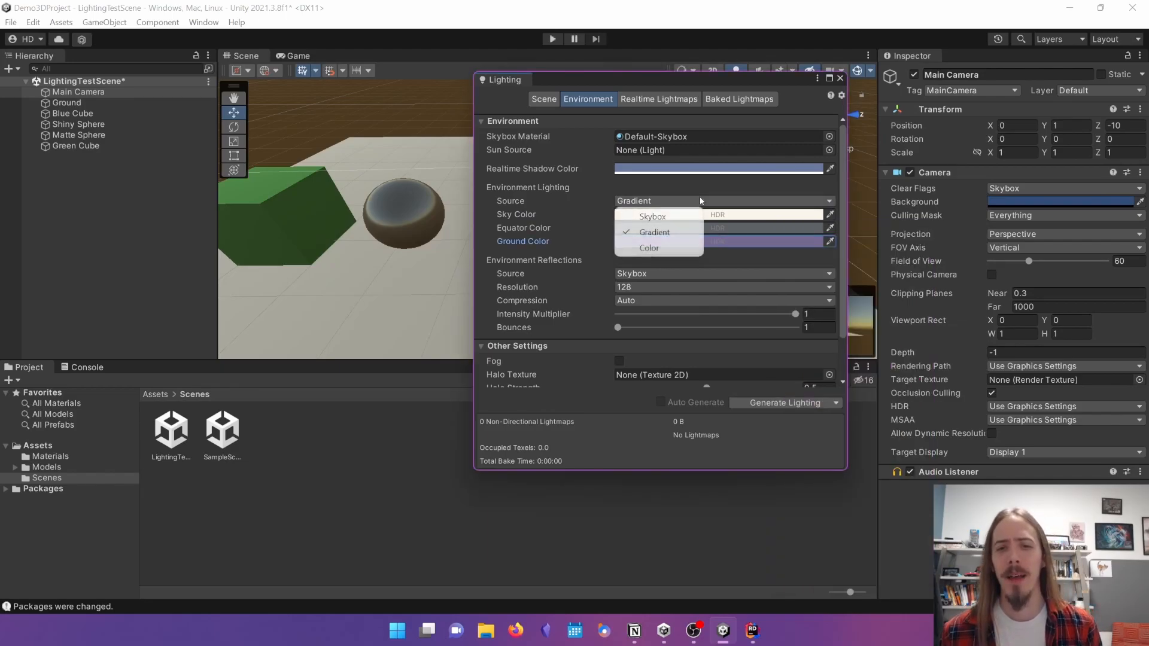
pyautogui.click(687, 247)
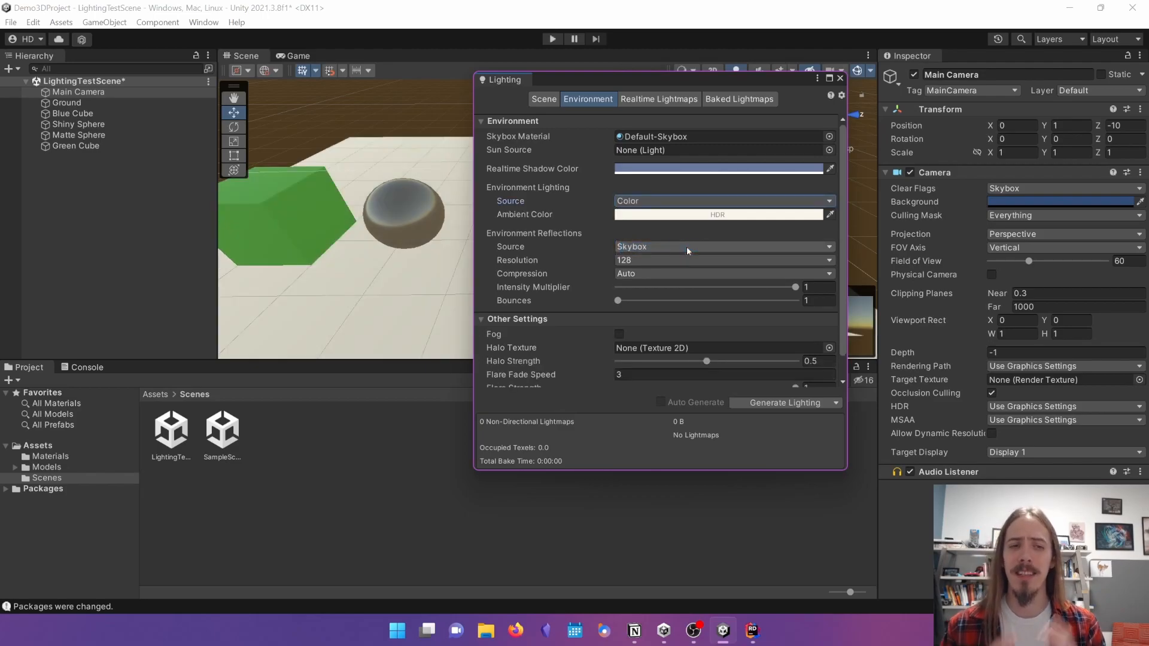
pyautogui.click(692, 215)
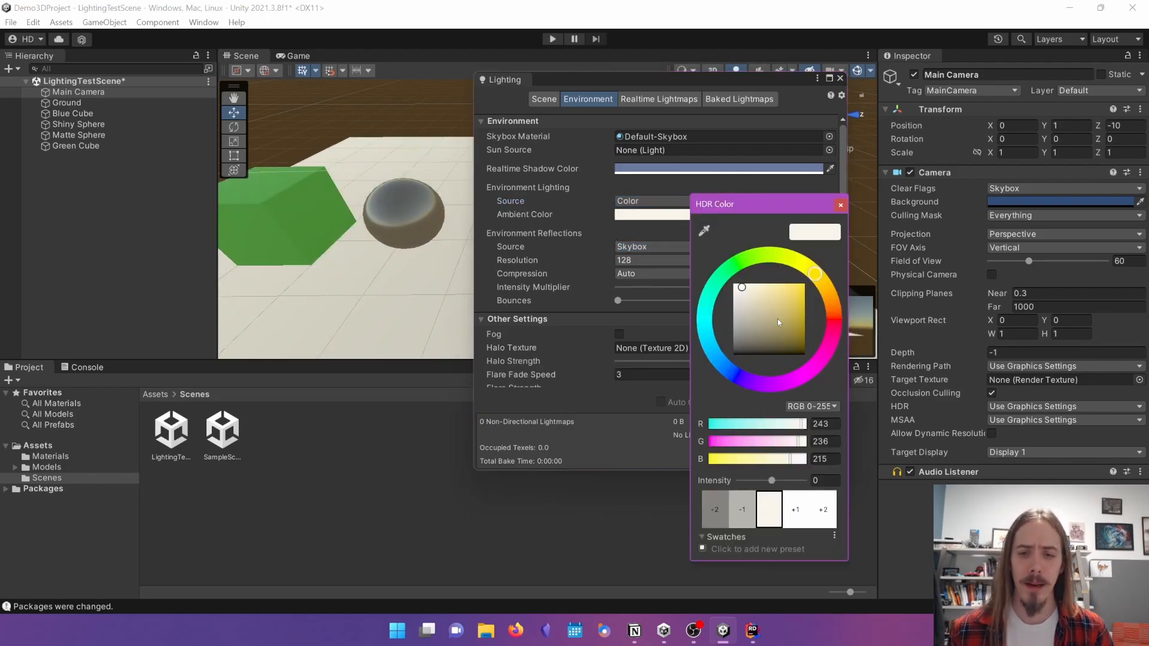
pyautogui.click(746, 336)
pyautogui.click(767, 384)
pyautogui.moveTo(766, 337); pyautogui.dragTo(758, 336)
pyautogui.click(841, 205)
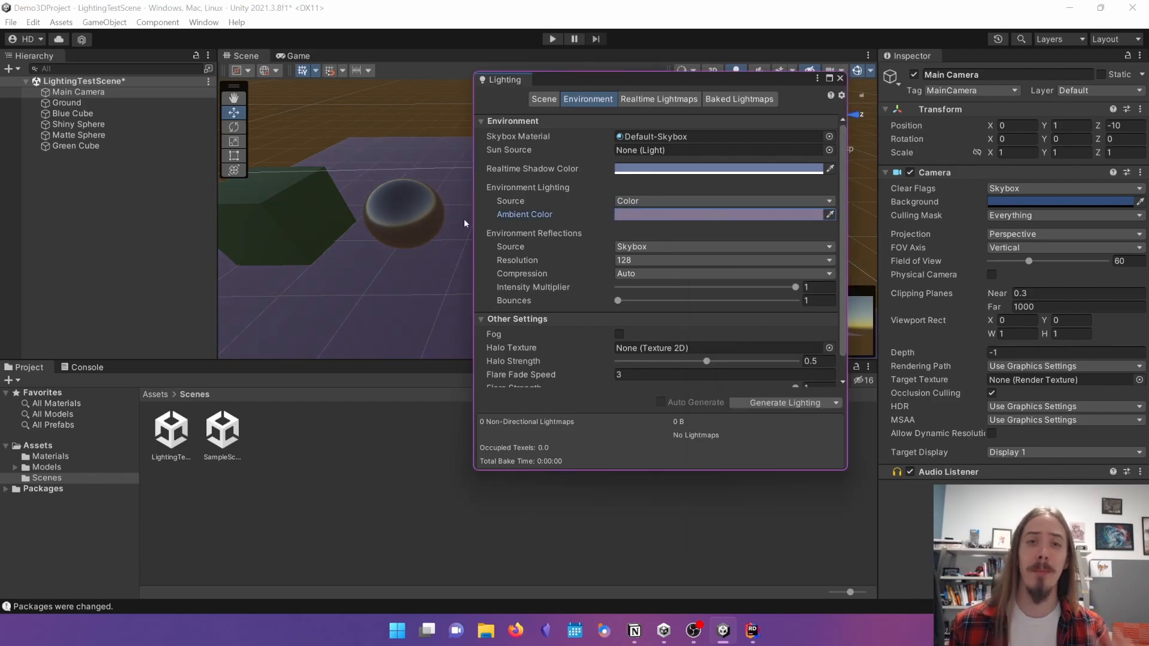
# - Close the Lighting window and save the scene with nothing selected
pyautogui.moveTo(568, 77); pyautogui.dragTo(501, 123)
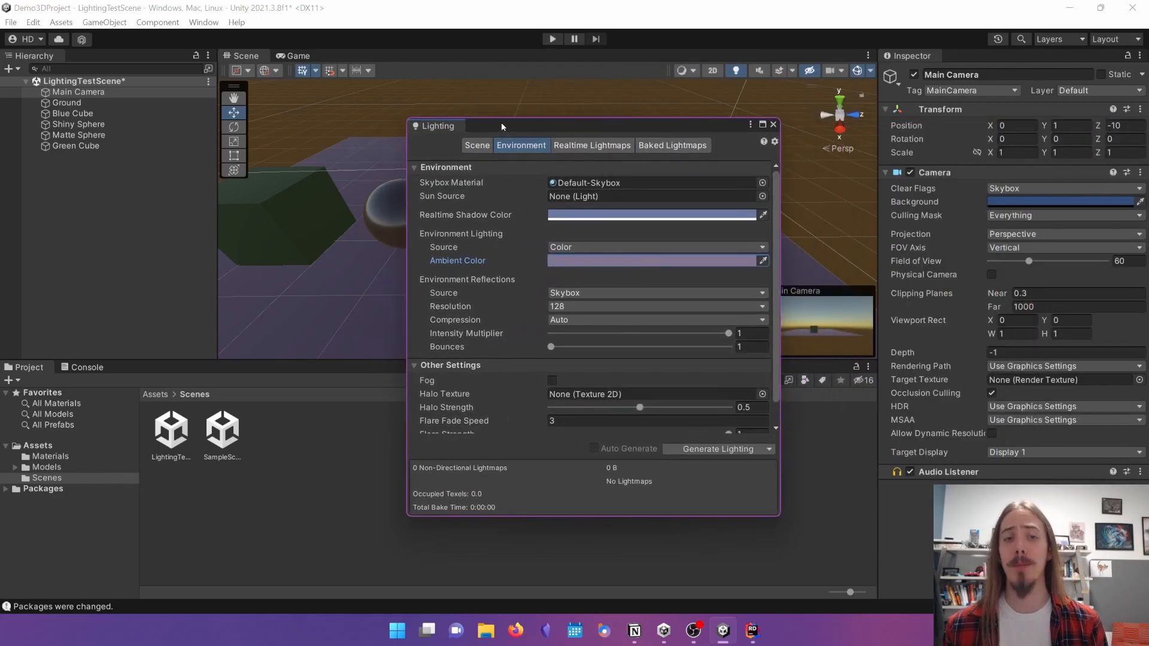
pyautogui.click(773, 125)
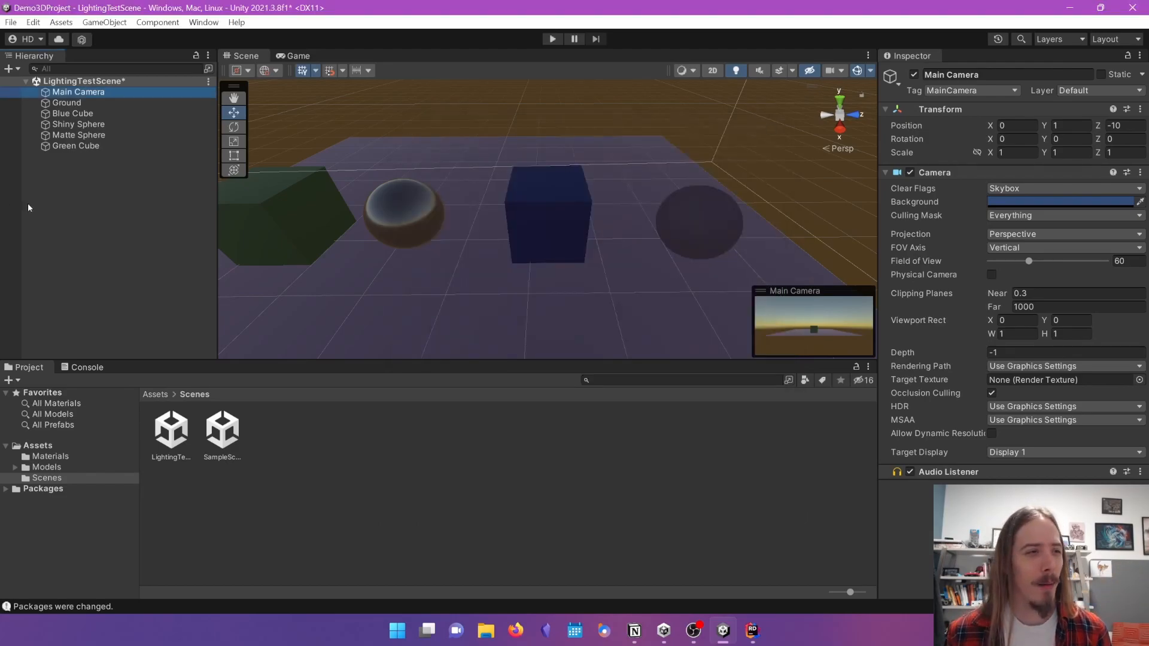
pyautogui.click(49, 207)
pyautogui.hotkey('ctrl', 's')
# - Add a new directional light to the scene as a top-level object
pyautogui.moveTo(605, 232); pyautogui.dragTo(512, 267, button='right')
pyautogui.rightClick(125, 174)
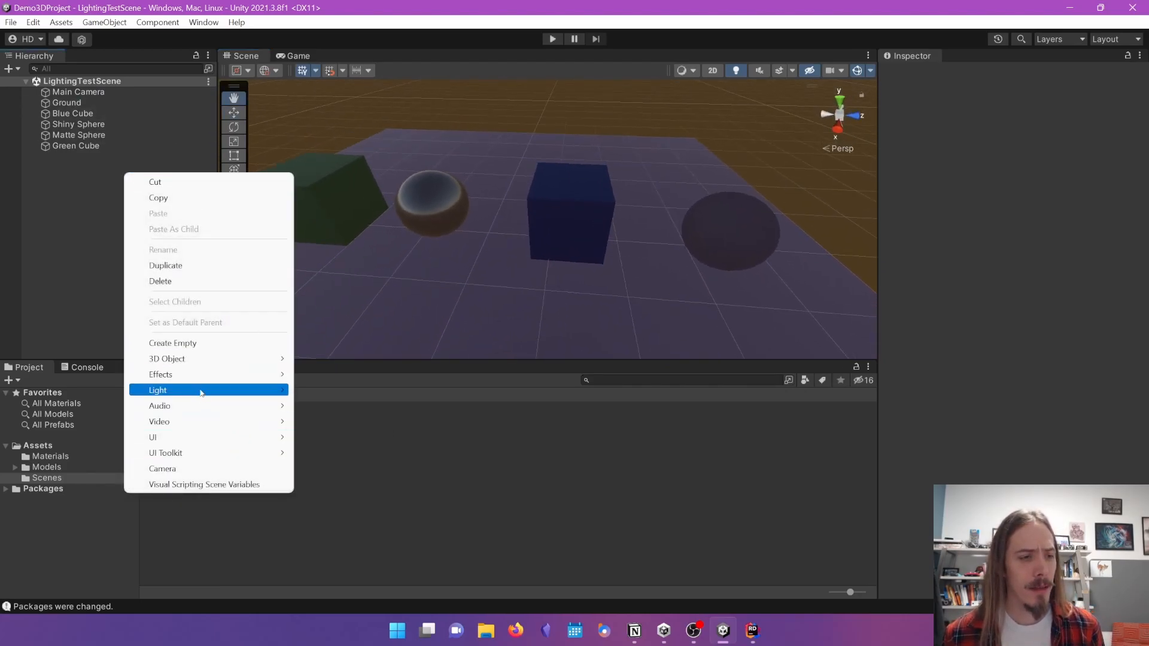
pyautogui.rightClick(65, 218)
pyautogui.moveTo(133, 421)
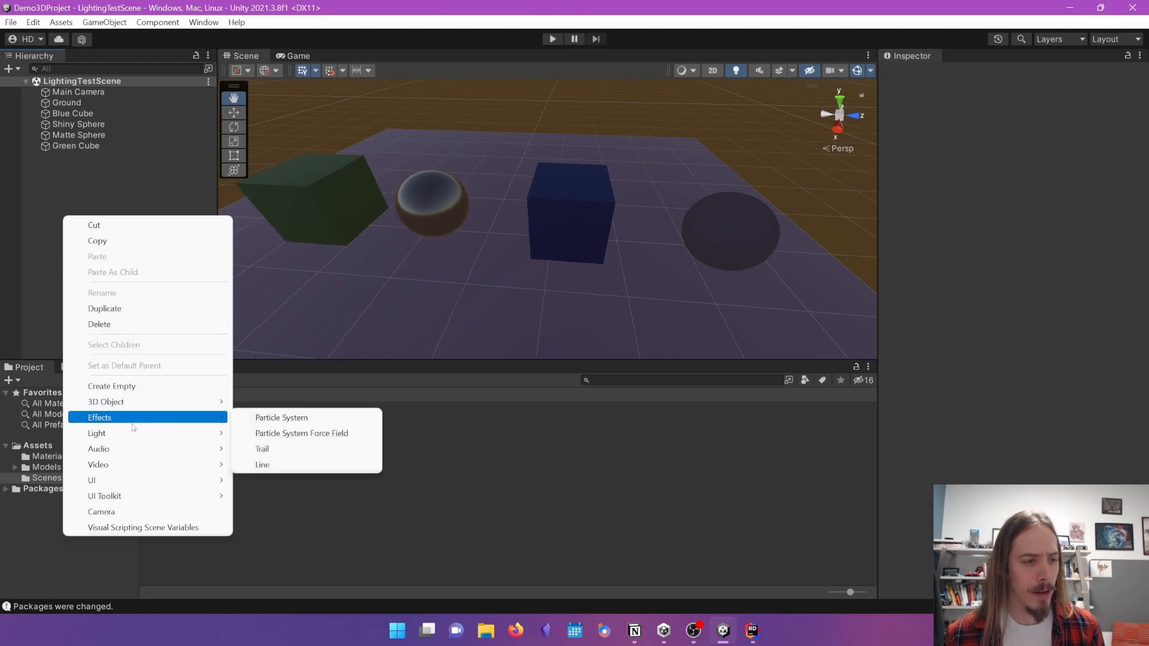
pyautogui.moveTo(138, 441)
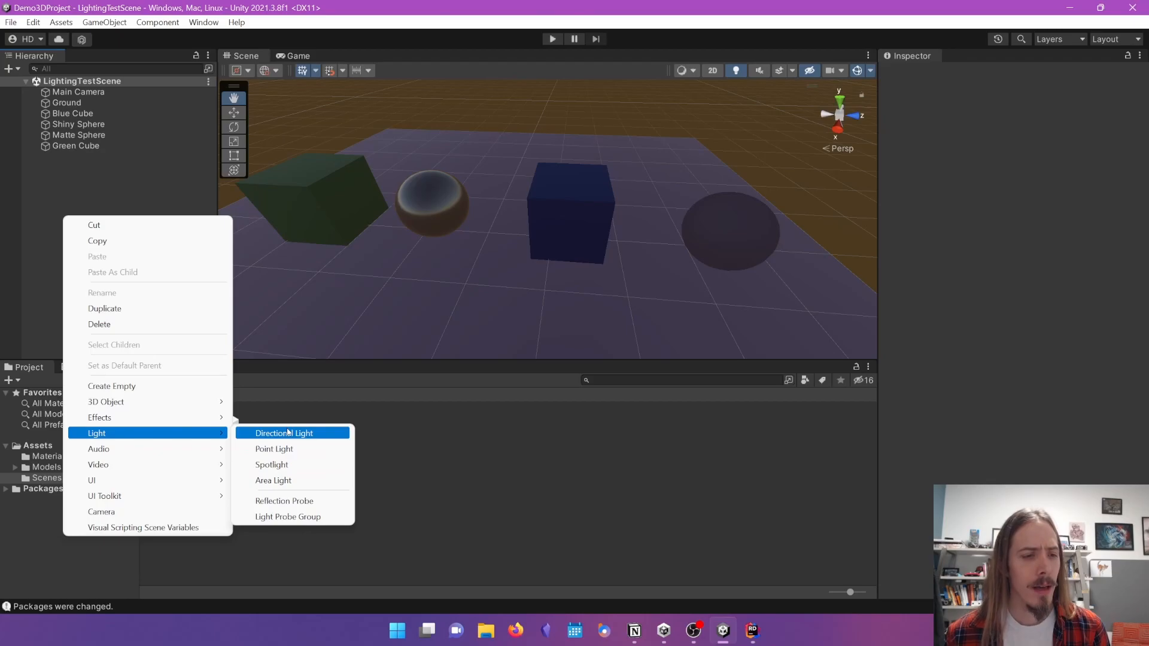
pyautogui.click(288, 432)
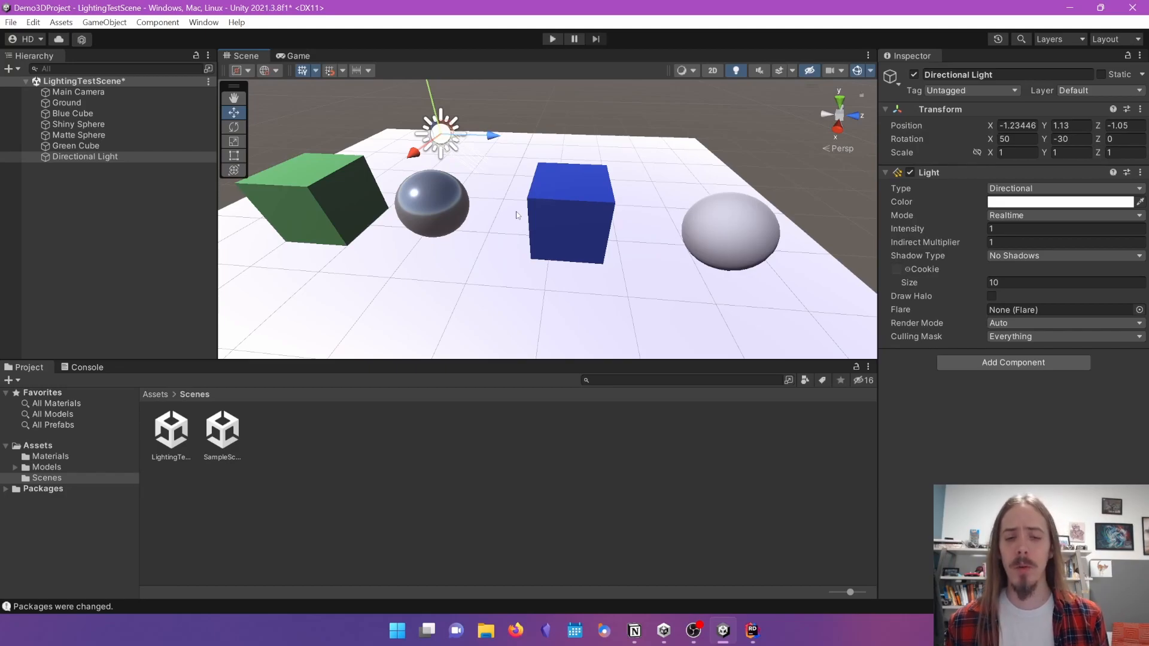
# - Move the directional light below the ground to about Y -2.1, Z -2.57, and select each of the four objects in turn
pyautogui.moveTo(441, 130); pyautogui.dragTo(497, 196)
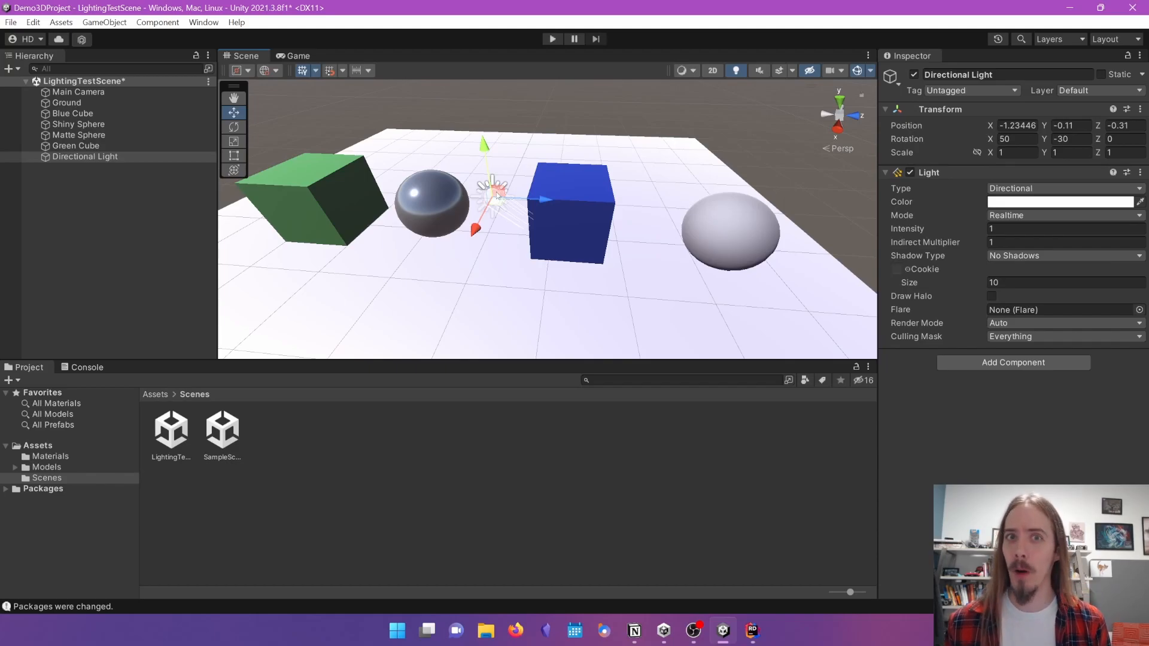
pyautogui.moveTo(507, 198); pyautogui.dragTo(423, 258)
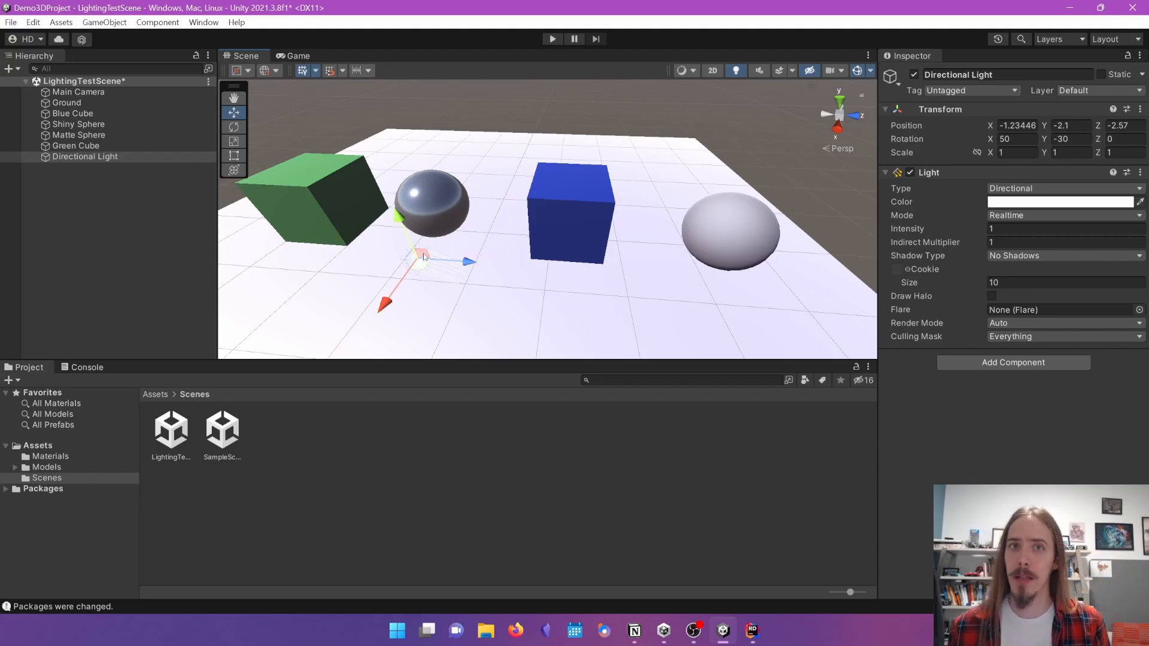
pyautogui.click(326, 191)
pyautogui.click(418, 206)
pyautogui.click(564, 204)
pyautogui.click(735, 227)
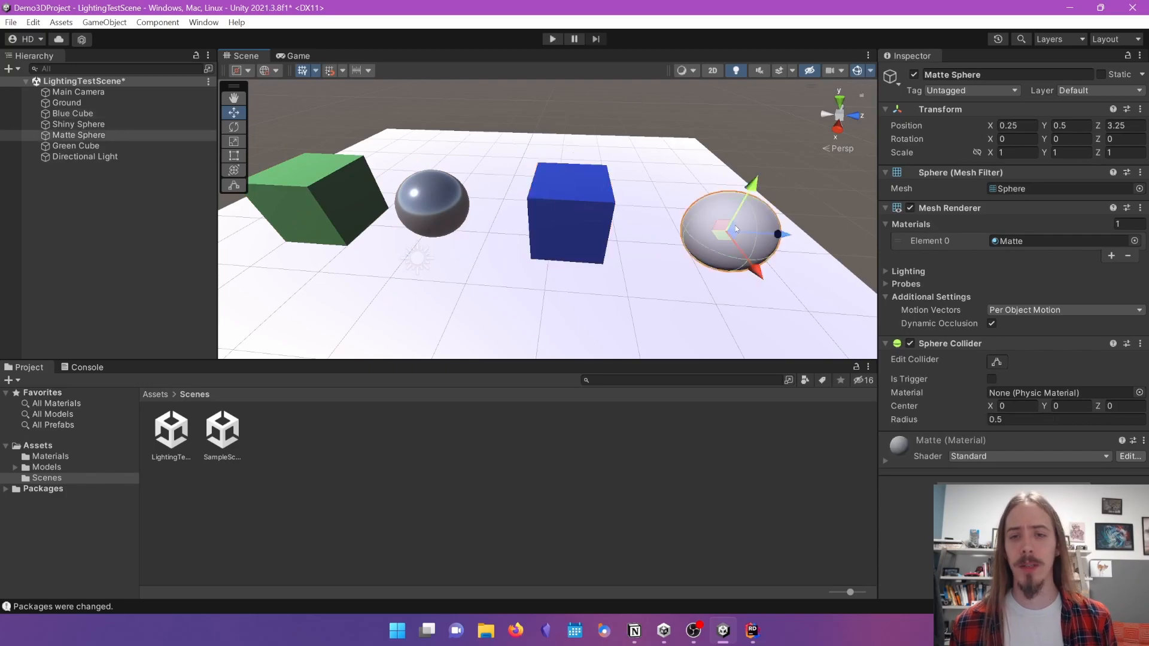
# - Reselect the directional light, raise it above the objects to about (1.367, 2.101, 0.209), and rotate it to about -41.83 in Y
pyautogui.click(408, 258)
pyautogui.click(154, 160)
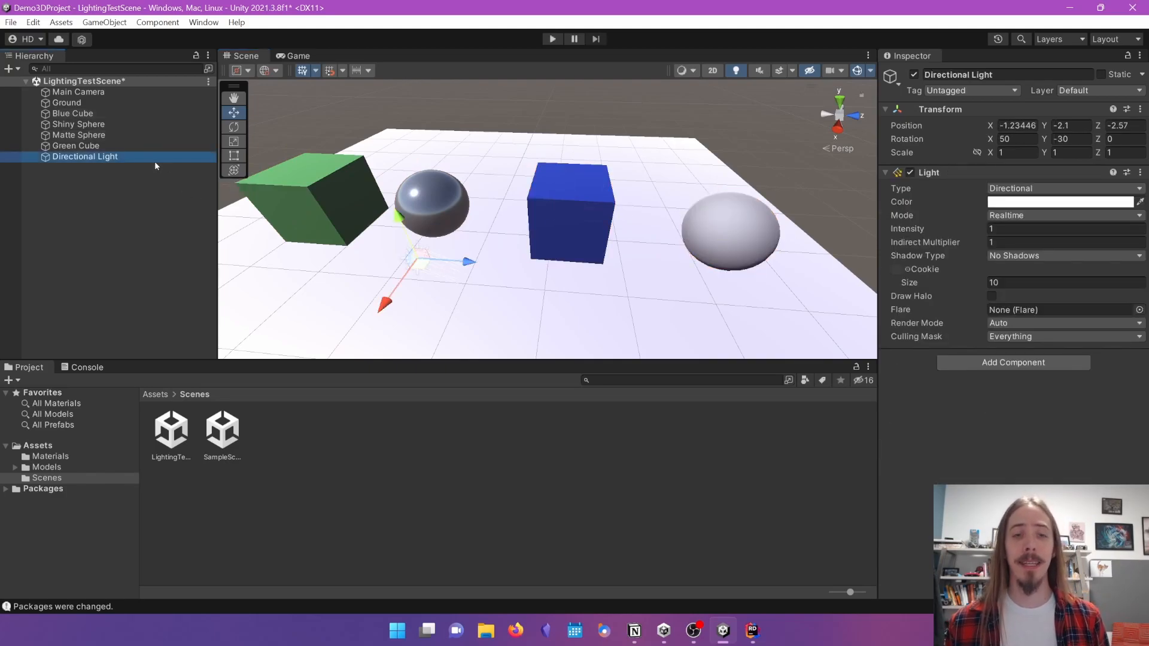
pyautogui.moveTo(420, 262); pyautogui.dragTo(485, 141)
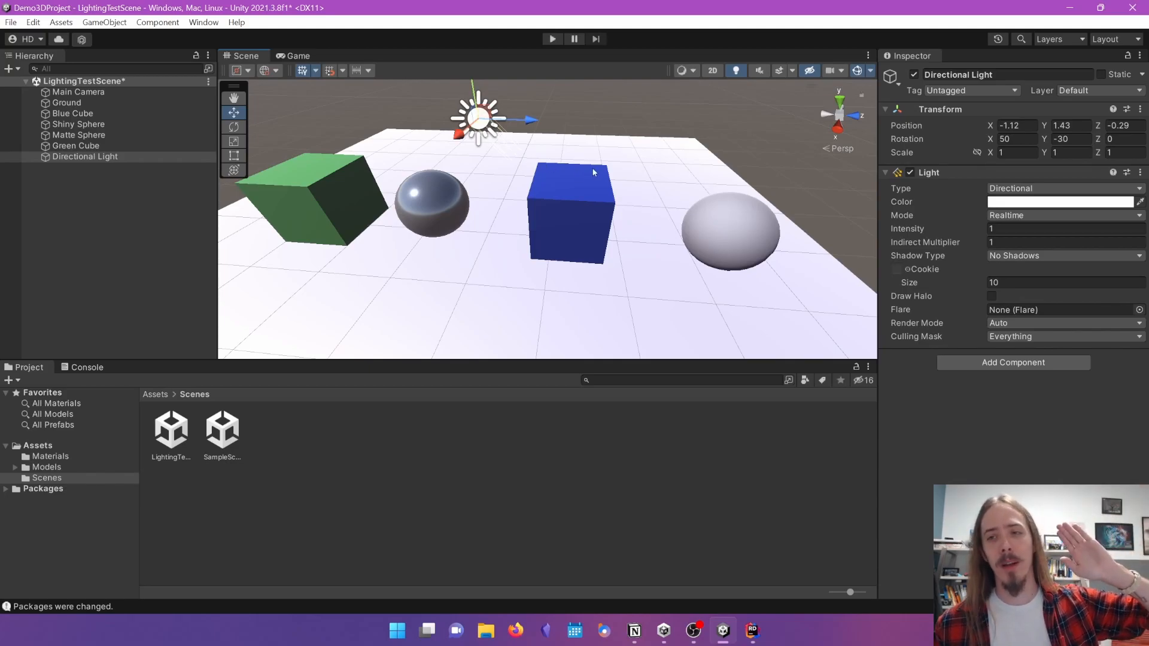
pyautogui.moveTo(1045, 139)
pyautogui.mouseDown()
pyautogui.moveTo(121, 137)
pyautogui.moveTo(1035, 129)
pyautogui.moveTo(778, 145)
pyautogui.mouseUp()
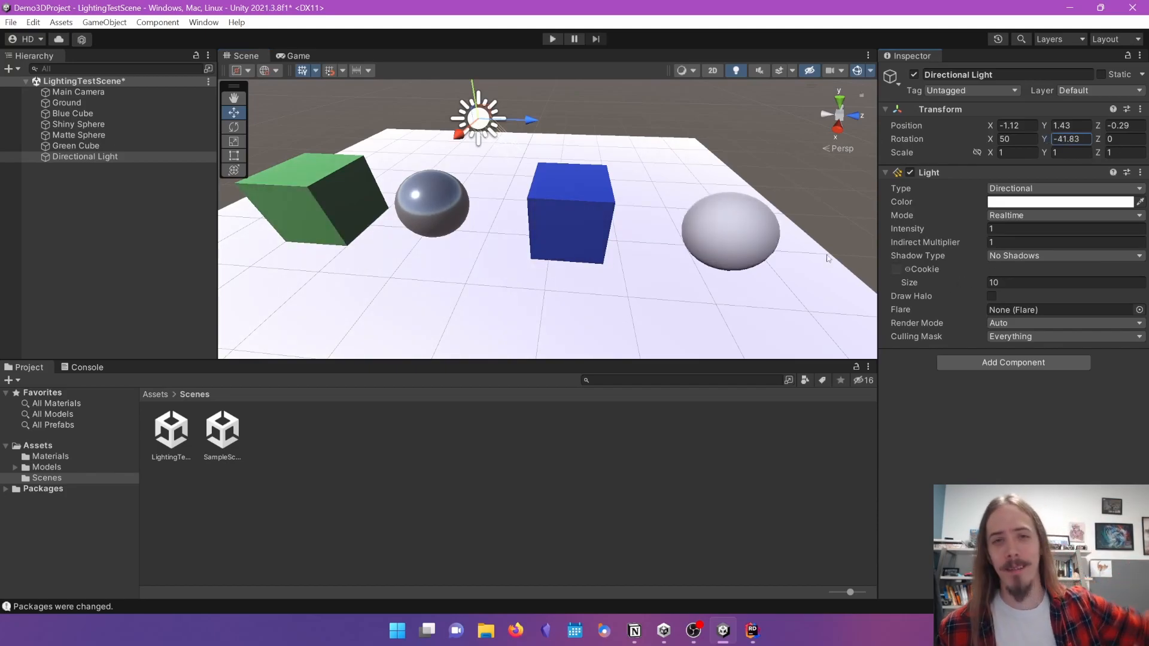
pyautogui.moveTo(457, 133); pyautogui.dragTo(328, 237)
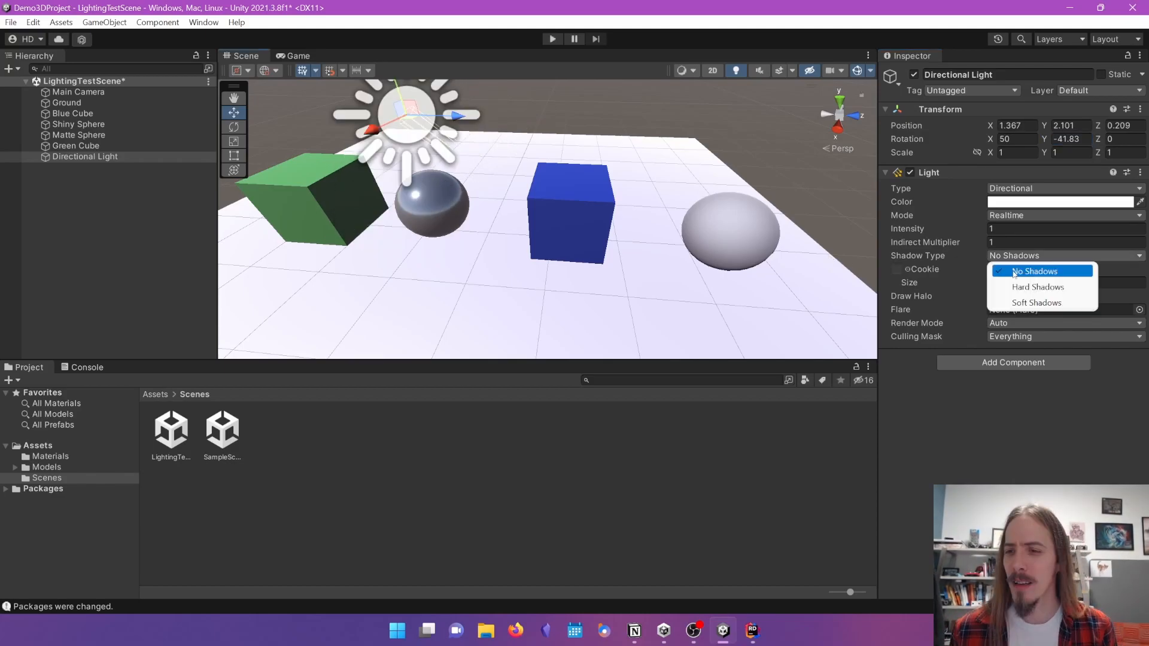
# - Give the directional light Hard Shadows and rotate it to about -133.8 in Y
pyautogui.click(1017, 282)
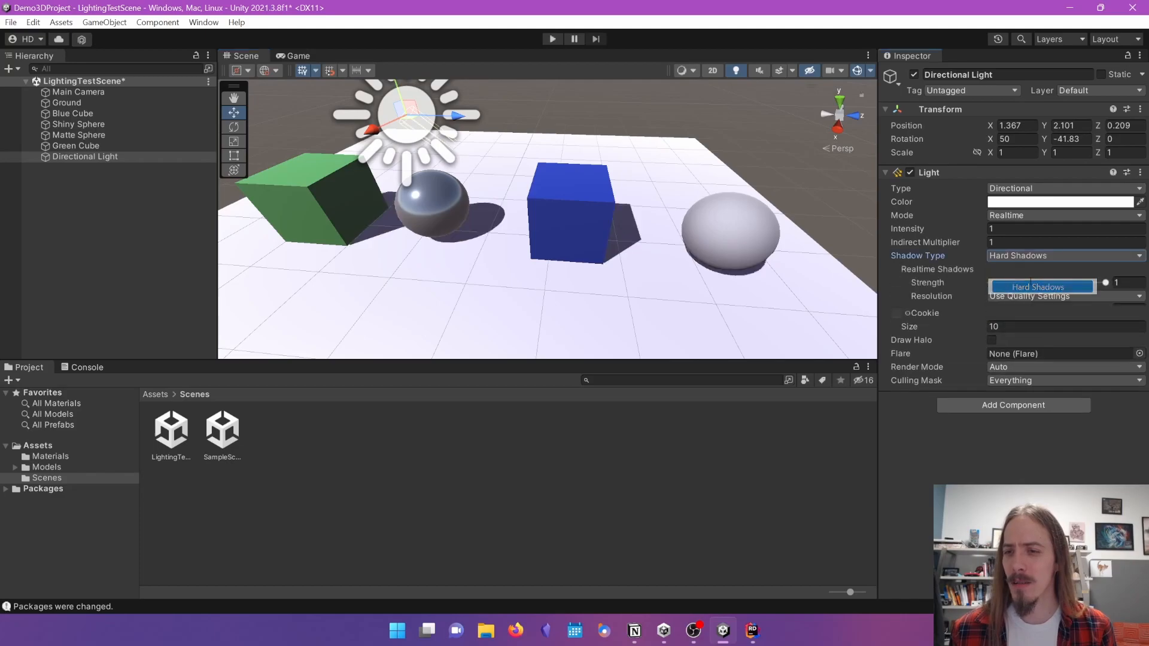
pyautogui.moveTo(1044, 139); pyautogui.dragTo(691, 323)
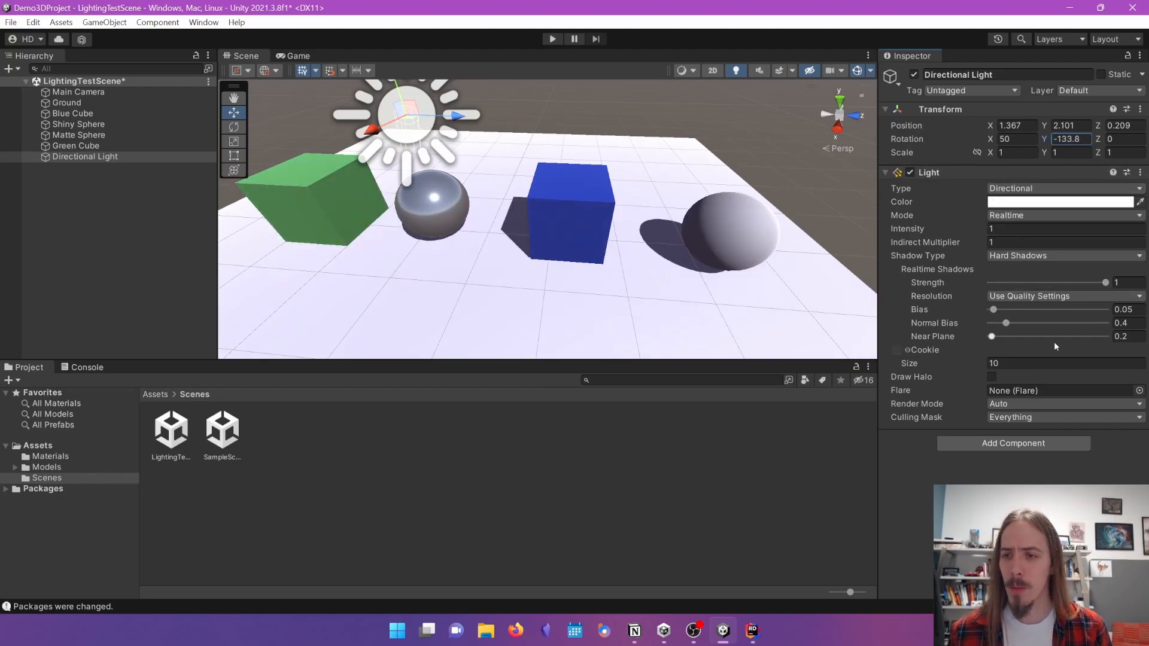
pyautogui.moveTo(401, 111); pyautogui.dragTo(403, 115)
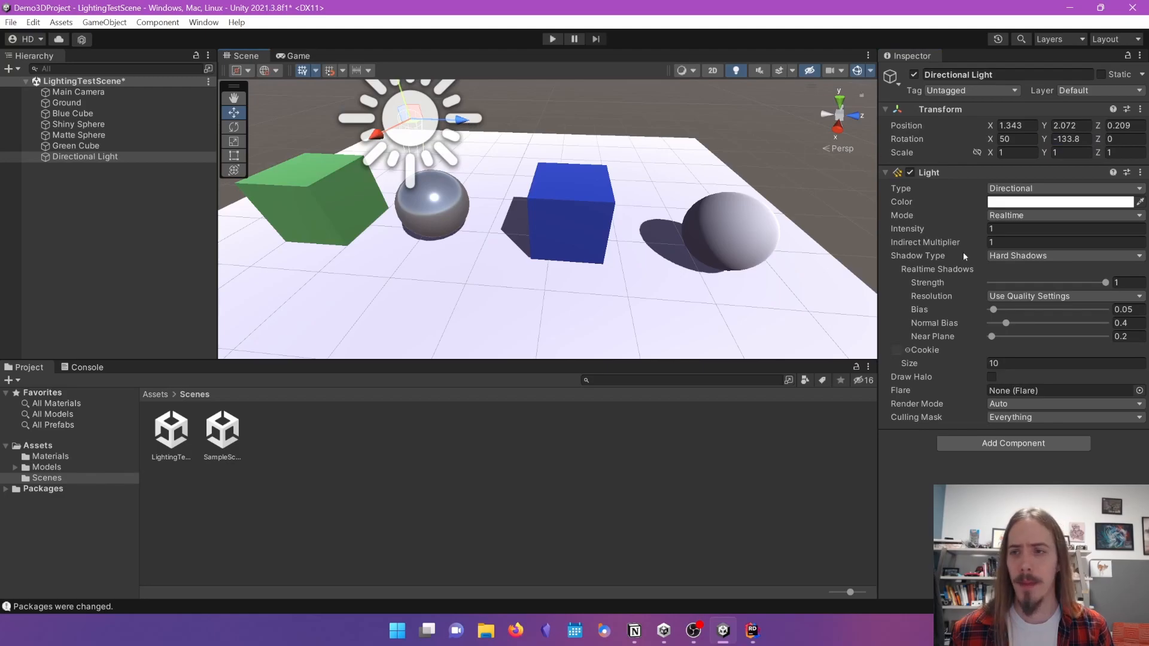
# - Change the light's type to Point and move it between the shiny sphere and blue cube, about (-0.049, 1.664, 0.087)
pyautogui.click(1007, 188)
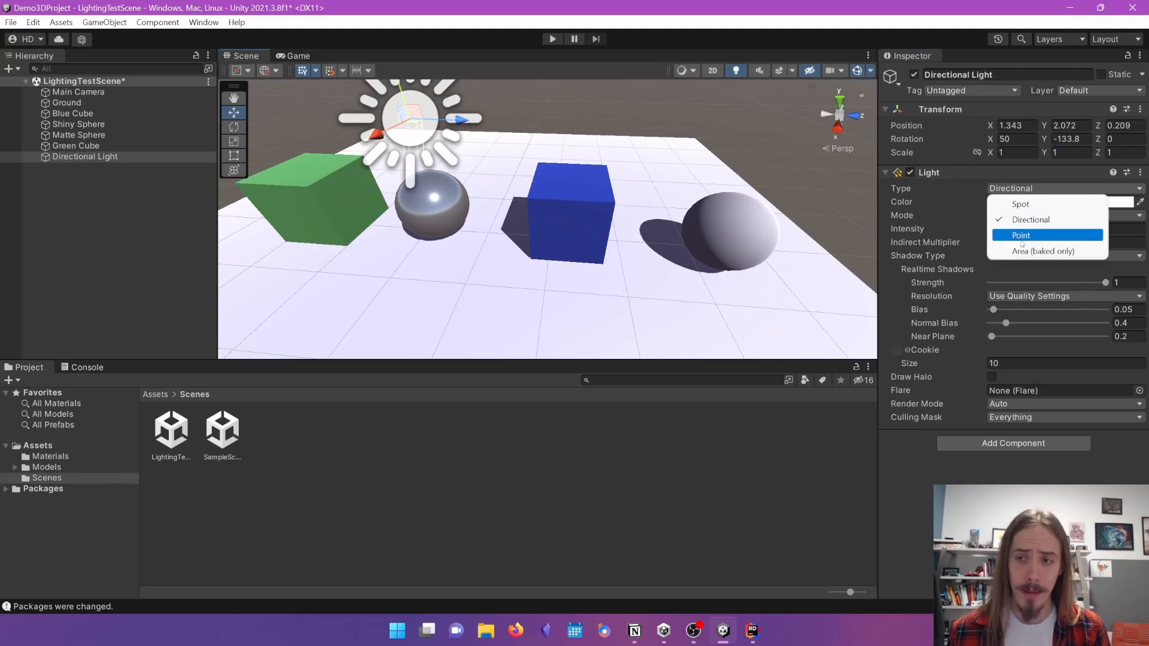
pyautogui.click(1022, 238)
pyautogui.moveTo(428, 146); pyautogui.dragTo(477, 83)
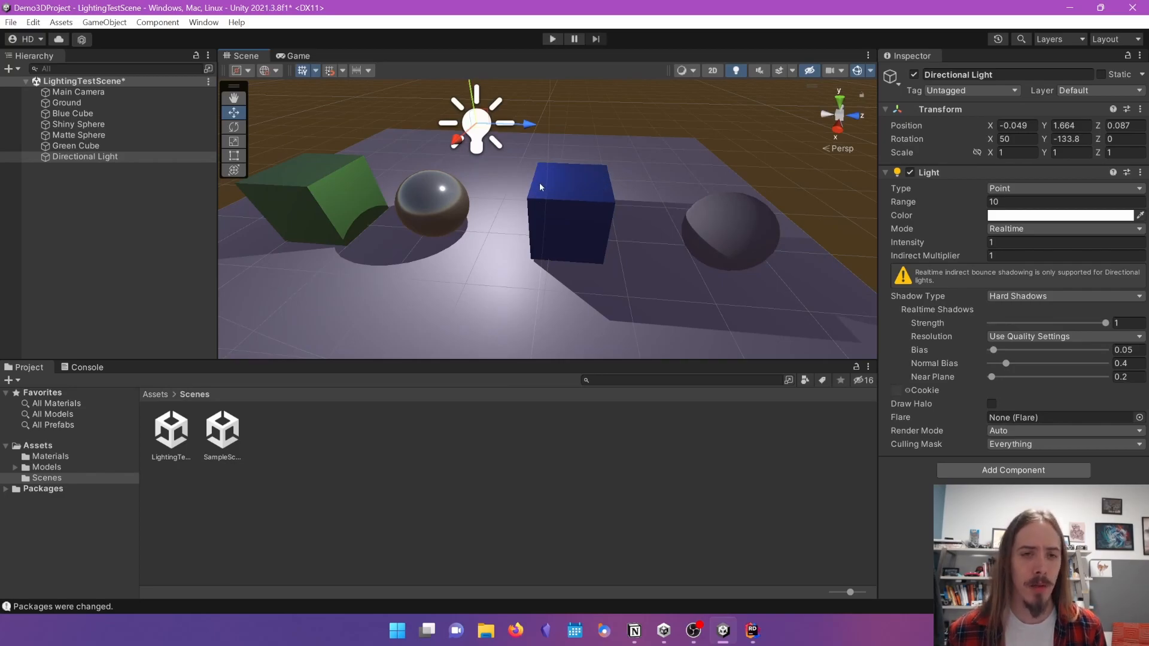
# - Raise the point light high above the objects to about Y 4.08, Z 0.721, and examine the lighting
pyautogui.moveTo(476, 123); pyautogui.dragTo(528, 4)
pyautogui.scroll(-6, 510, 206)
pyautogui.scroll(5, 548, 218)
pyautogui.scroll(-6, 606, 173)
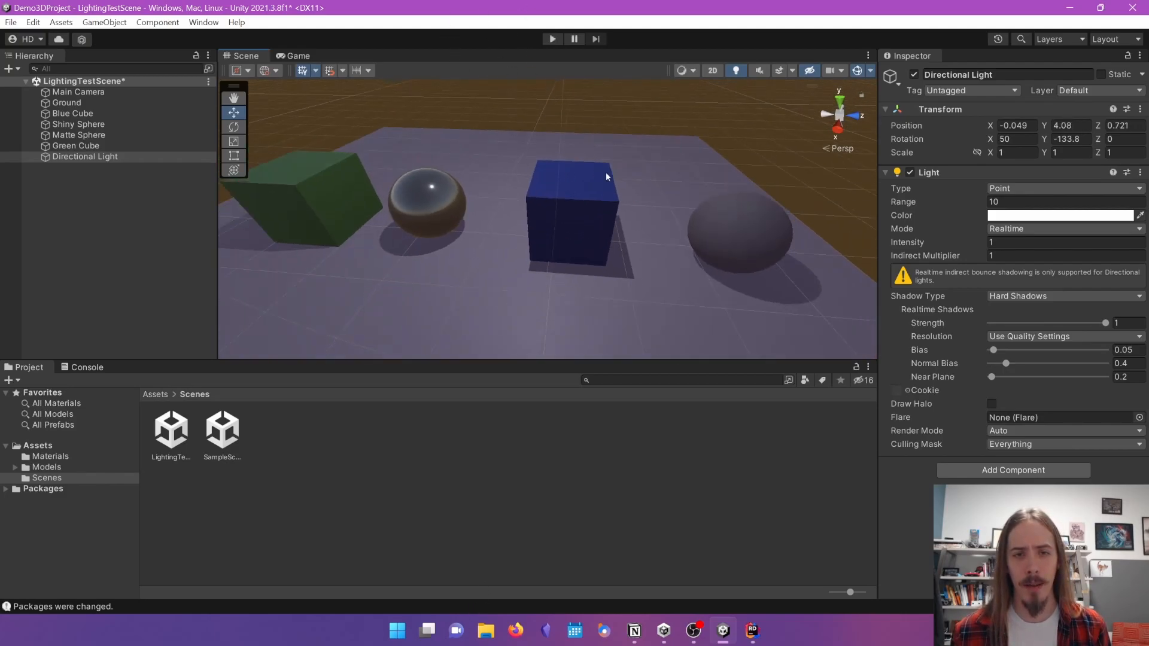
pyautogui.scroll(5, 557, 203)
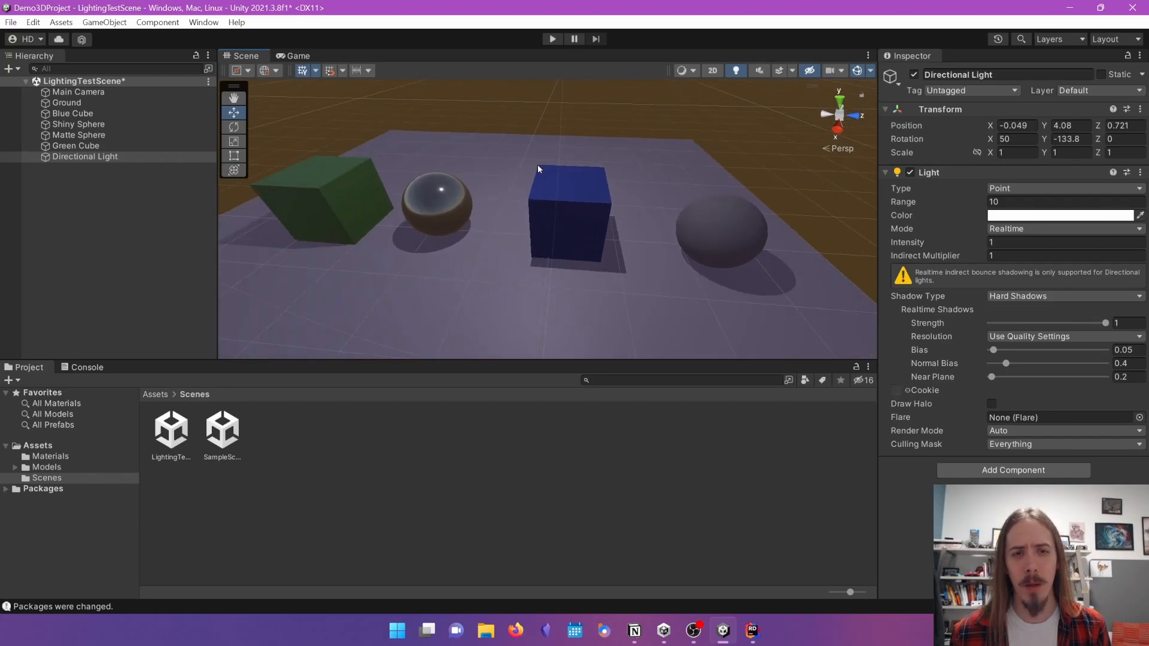
pyautogui.scroll(-6, 544, 189)
# - Lower the point light and move it above the green cube, to about (-0.049, 1.731, -2.413)
pyautogui.moveTo(546, 92); pyautogui.dragTo(558, 195)
pyautogui.scroll(4, 568, 200)
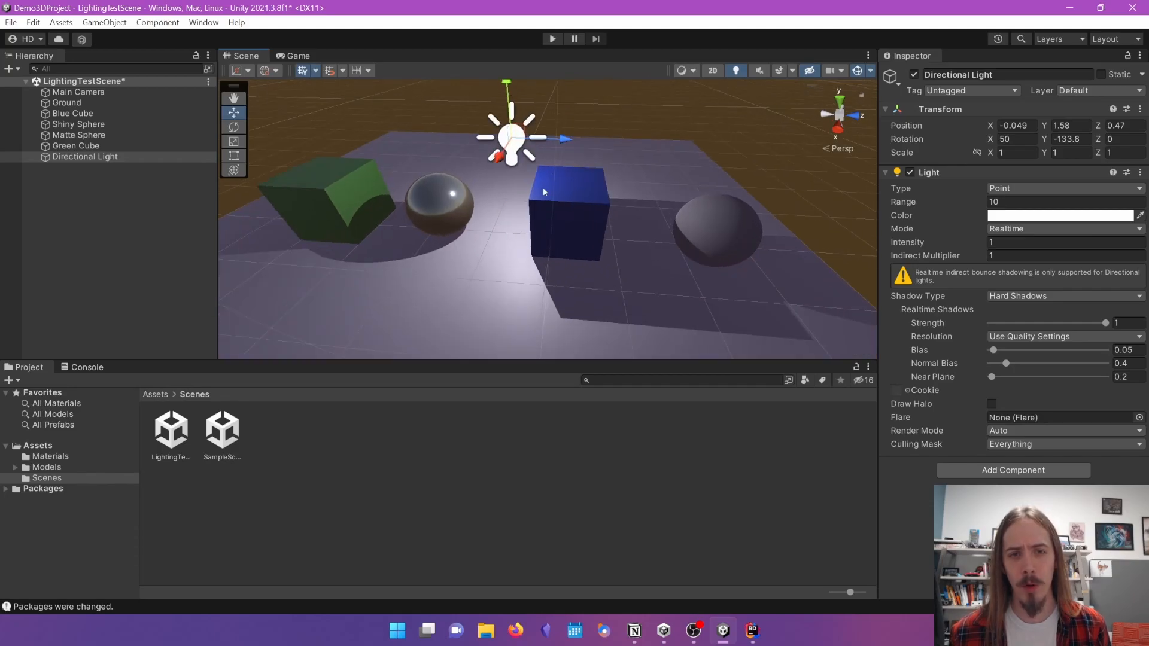
pyautogui.moveTo(516, 132); pyautogui.dragTo(315, 154)
pyautogui.moveTo(316, 154); pyautogui.dragTo(358, 186, button='middle')
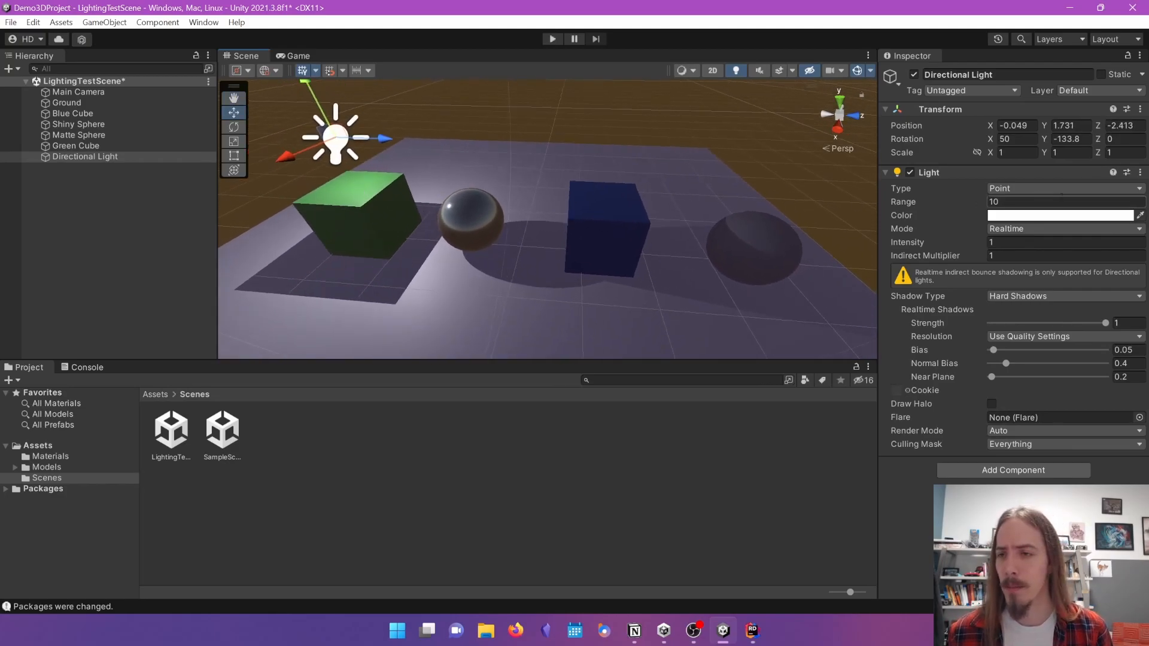
# - Change the light's type to Spot and move it above the matte sphere, to about (0.876, 1.731, 2.133)
pyautogui.click(1017, 190)
pyautogui.click(1014, 203)
pyautogui.moveTo(333, 145); pyautogui.dragTo(749, 200)
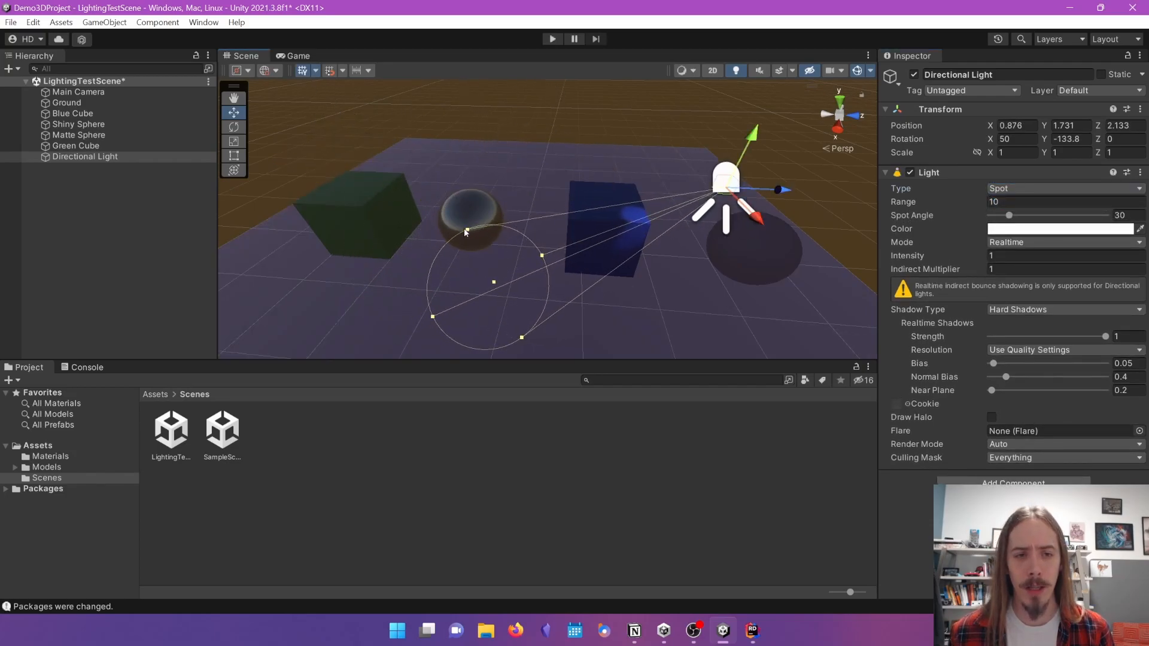
# - Try a spot angle of about 96 near the green cube, and settle on 59 beside the blue cube at about (0.89, 1.731, 0.913)
pyautogui.moveTo(466, 232); pyautogui.dragTo(411, 26)
pyautogui.moveTo(721, 193); pyautogui.dragTo(395, 182)
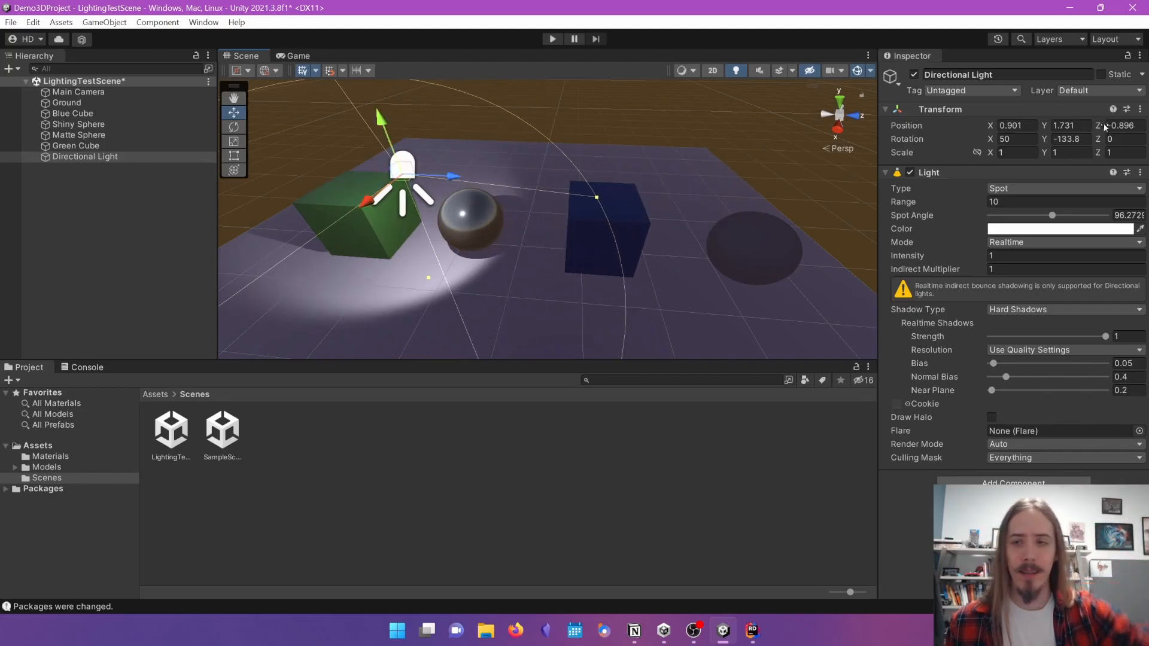
pyautogui.moveTo(1052, 216); pyautogui.dragTo(1028, 217)
pyautogui.moveTo(383, 170); pyautogui.dragTo(601, 194)
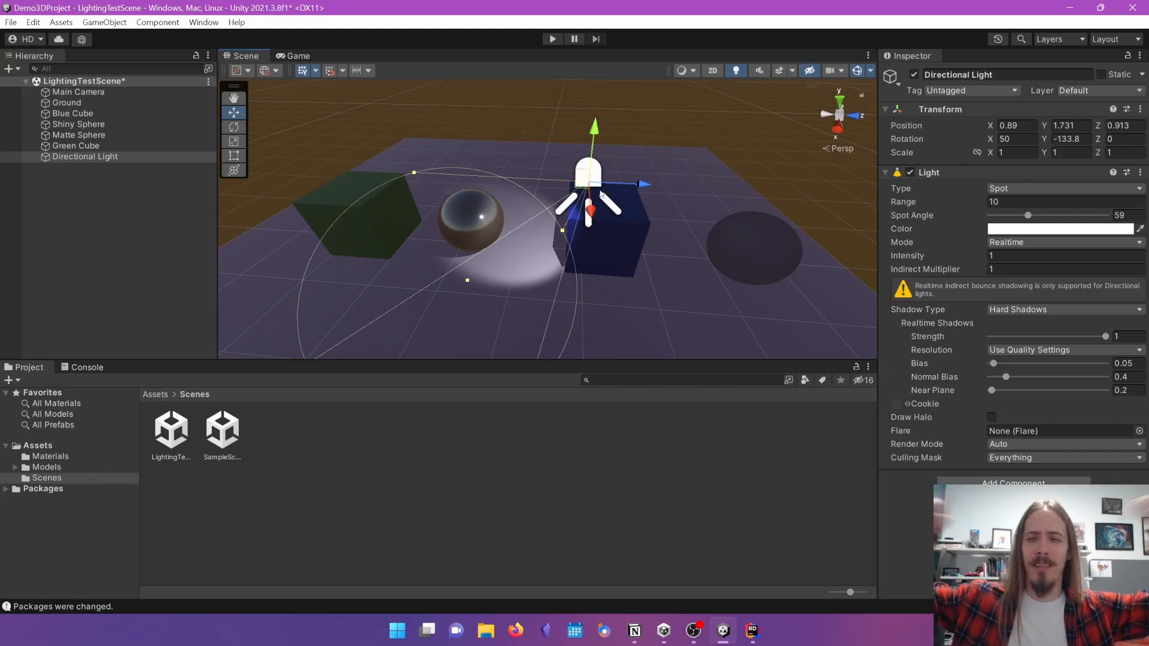
pyautogui.click(581, 185)
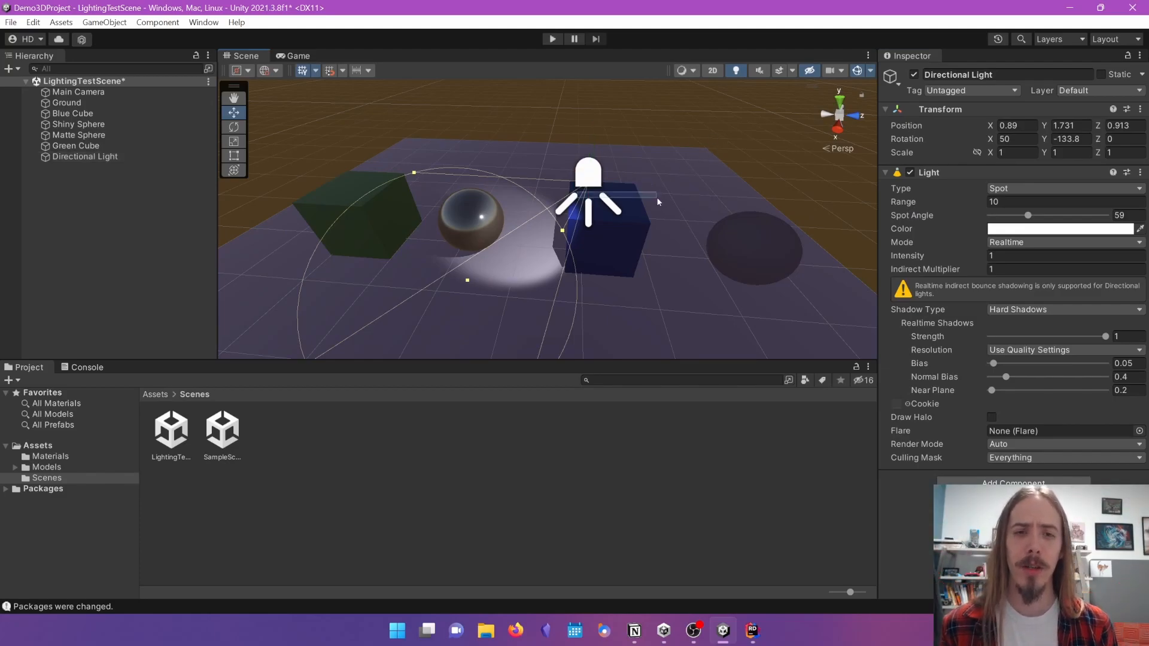
pyautogui.click(588, 181)
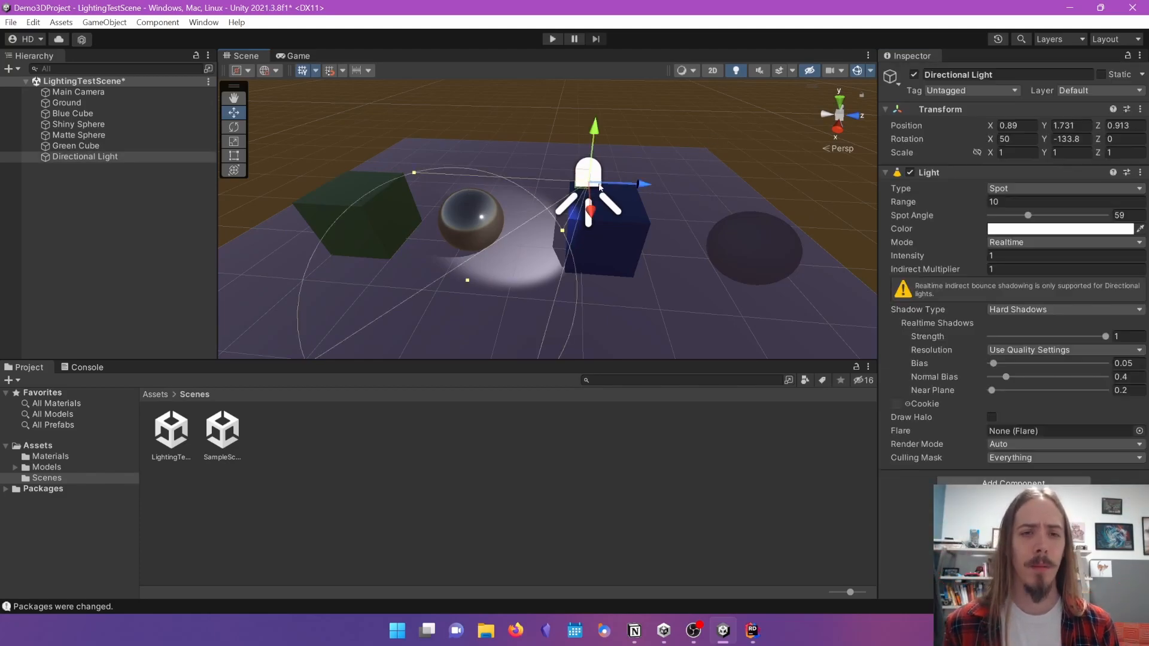
# - Try Directional and Spot again as the light's type, and set it to Point
pyautogui.click(1102, 190)
pyautogui.click(1029, 220)
pyautogui.click(1025, 188)
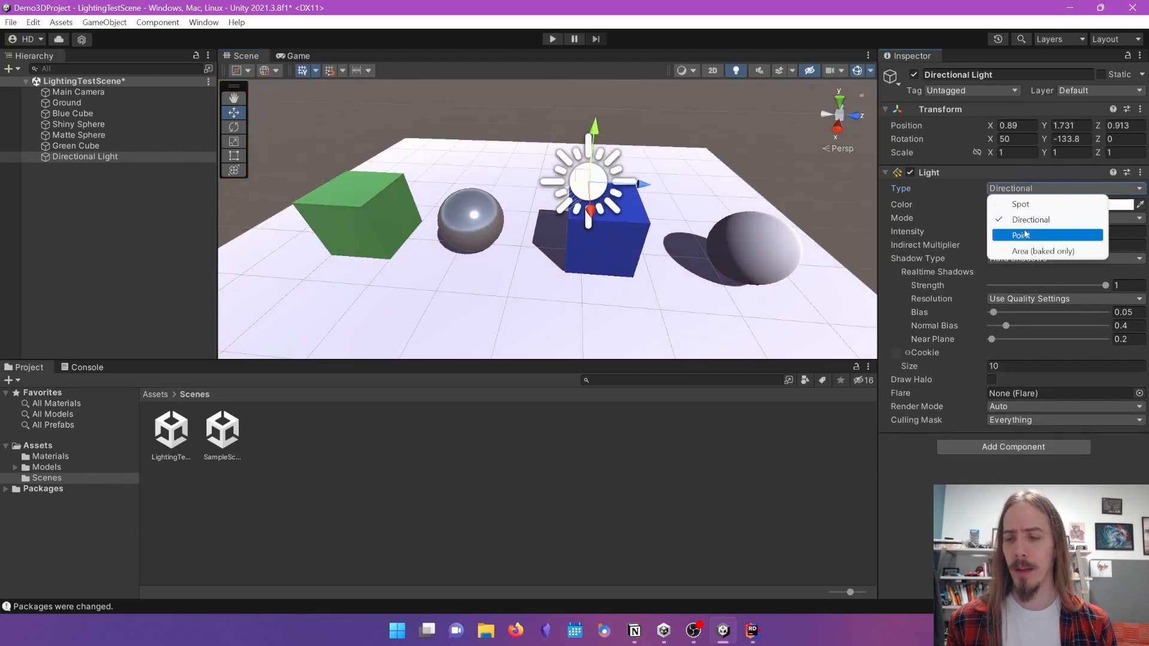
pyautogui.click(1021, 204)
pyautogui.click(998, 189)
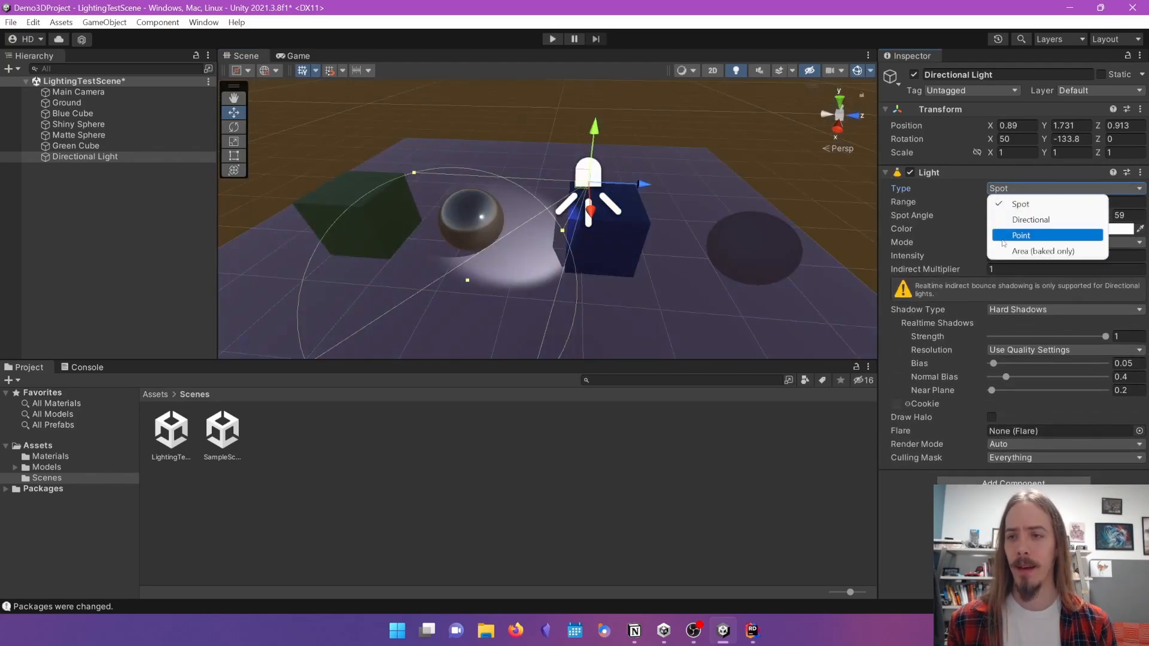
pyautogui.click(1002, 239)
# - Try darkening the point light's color to black (HSV 133, 100, 0) and return it to white
pyautogui.click(993, 189)
pyautogui.click(953, 202)
pyautogui.click(1062, 216)
pyautogui.moveTo(1087, 271); pyautogui.dragTo(1118, 400)
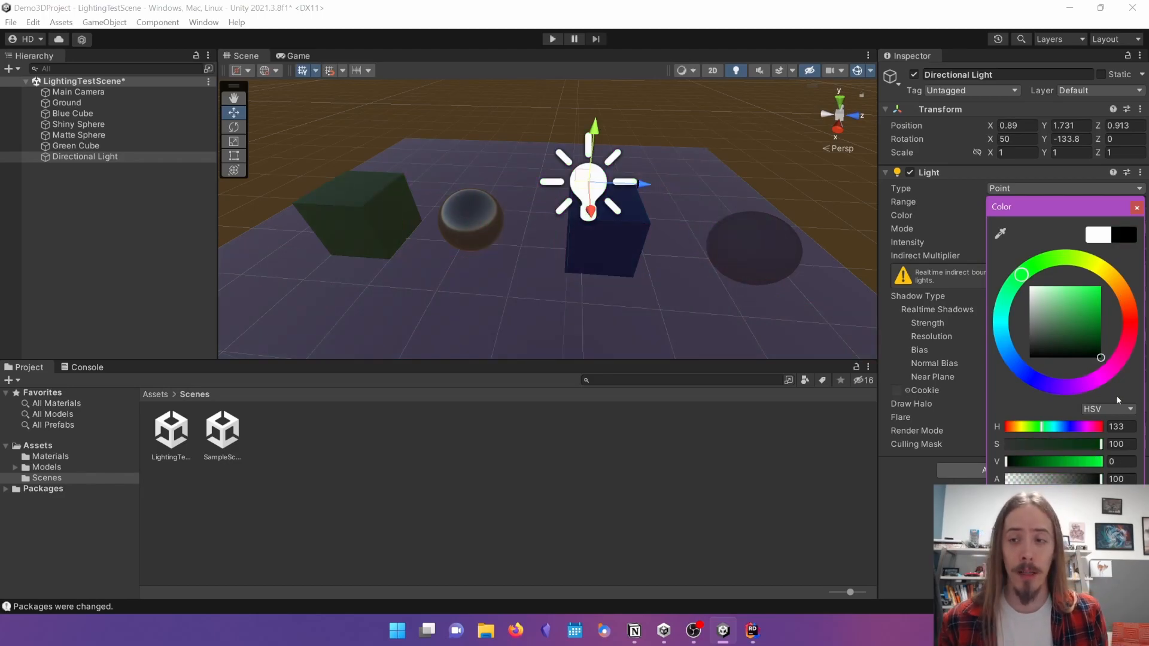
pyautogui.moveTo(1116, 400); pyautogui.dragTo(962, 168)
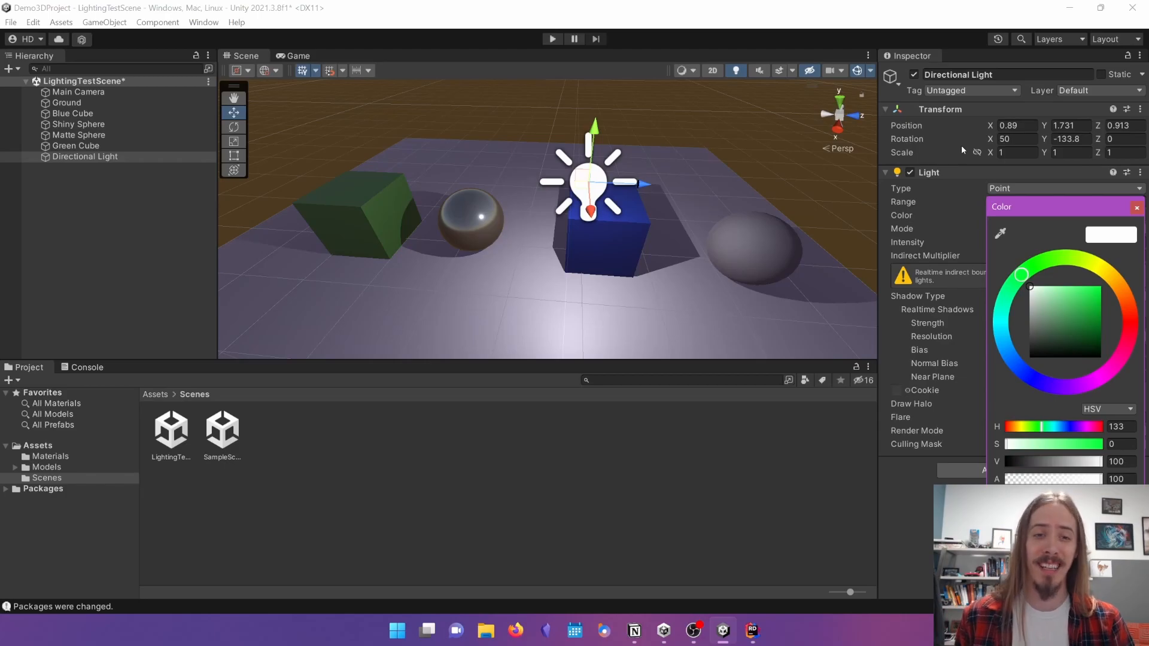
# - Try black and orange (D44100) as the point light's color, restore white, and close the color picker
pyautogui.moveTo(995, 209); pyautogui.dragTo(684, 108)
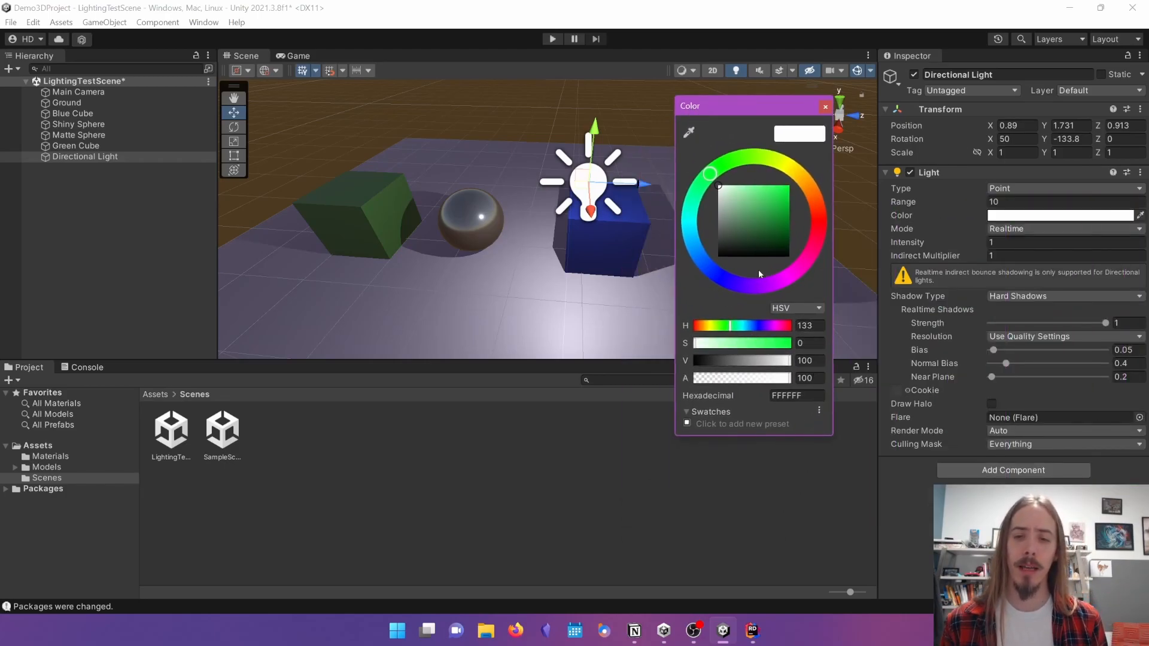
pyautogui.moveTo(718, 186); pyautogui.dragTo(580, 112)
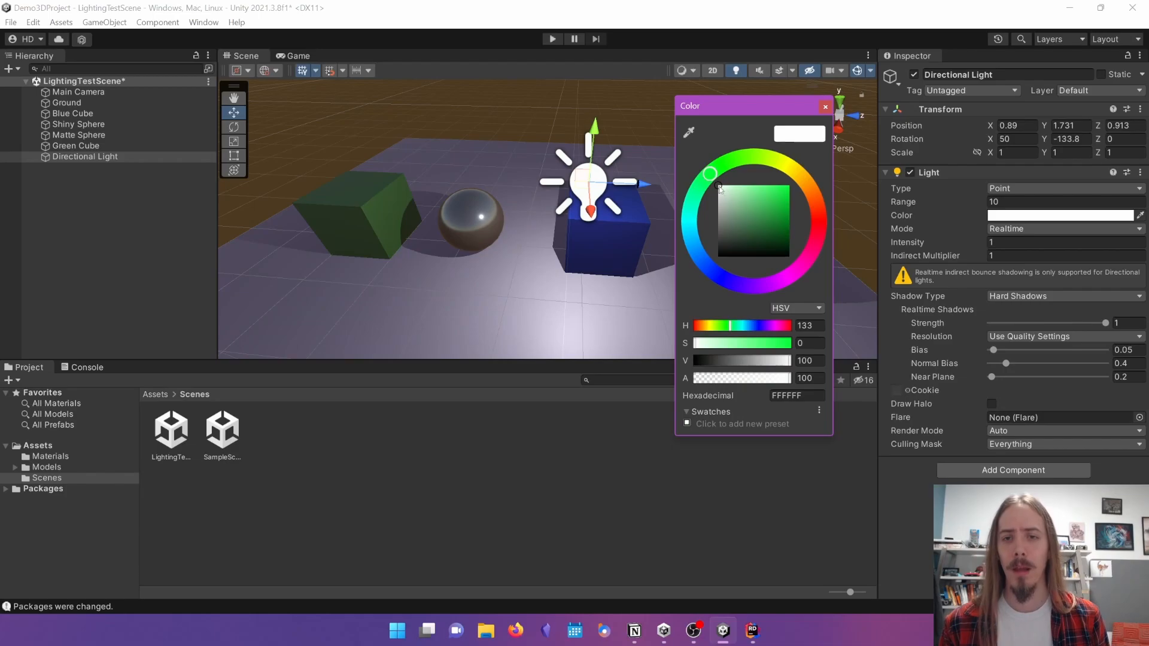
pyautogui.moveTo(720, 252); pyautogui.dragTo(640, 320)
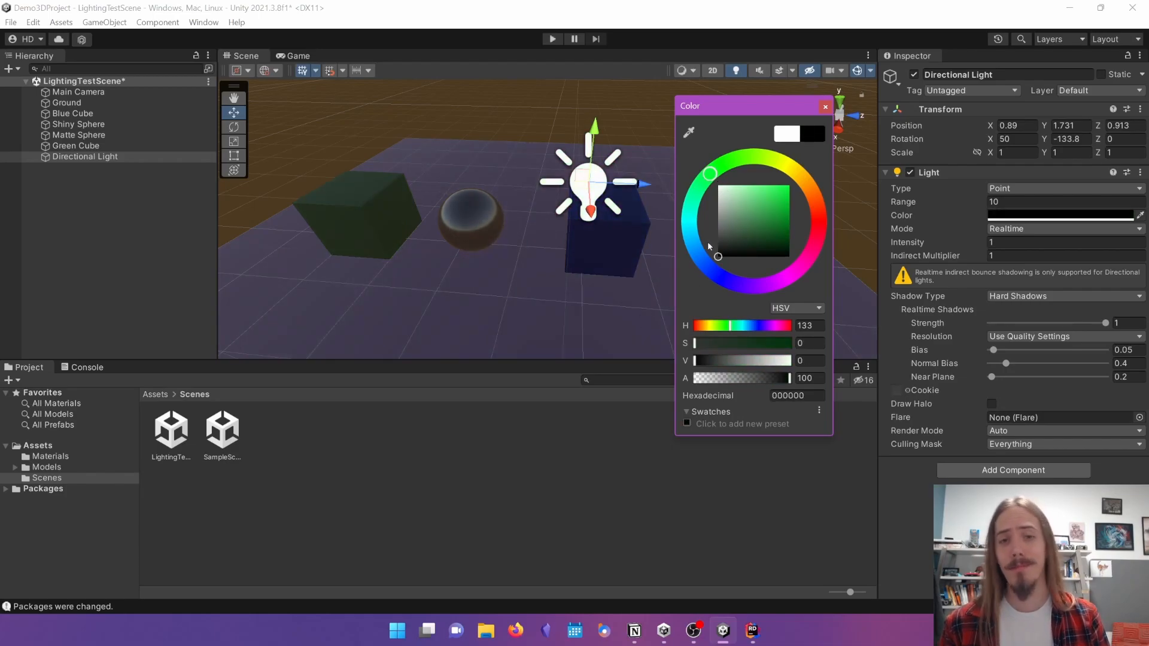
pyautogui.moveTo(795, 206)
pyautogui.mouseDown()
pyautogui.moveTo(797, 198)
pyautogui.moveTo(792, 211)
pyautogui.mouseUp()
pyautogui.click(815, 201)
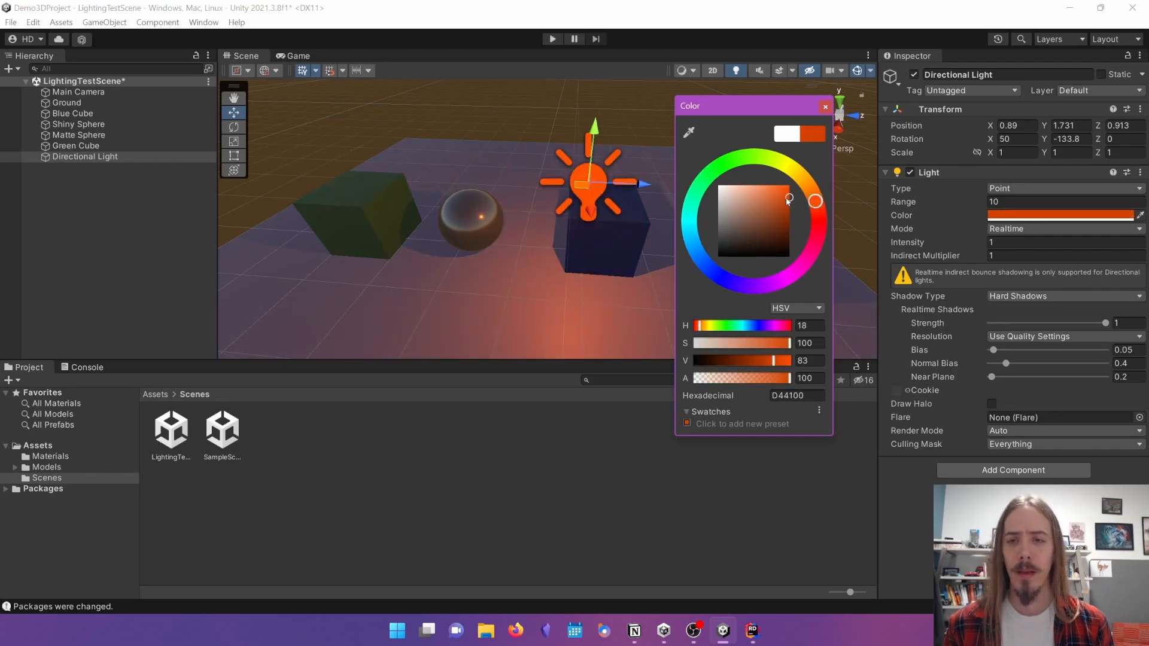
pyautogui.click(787, 134)
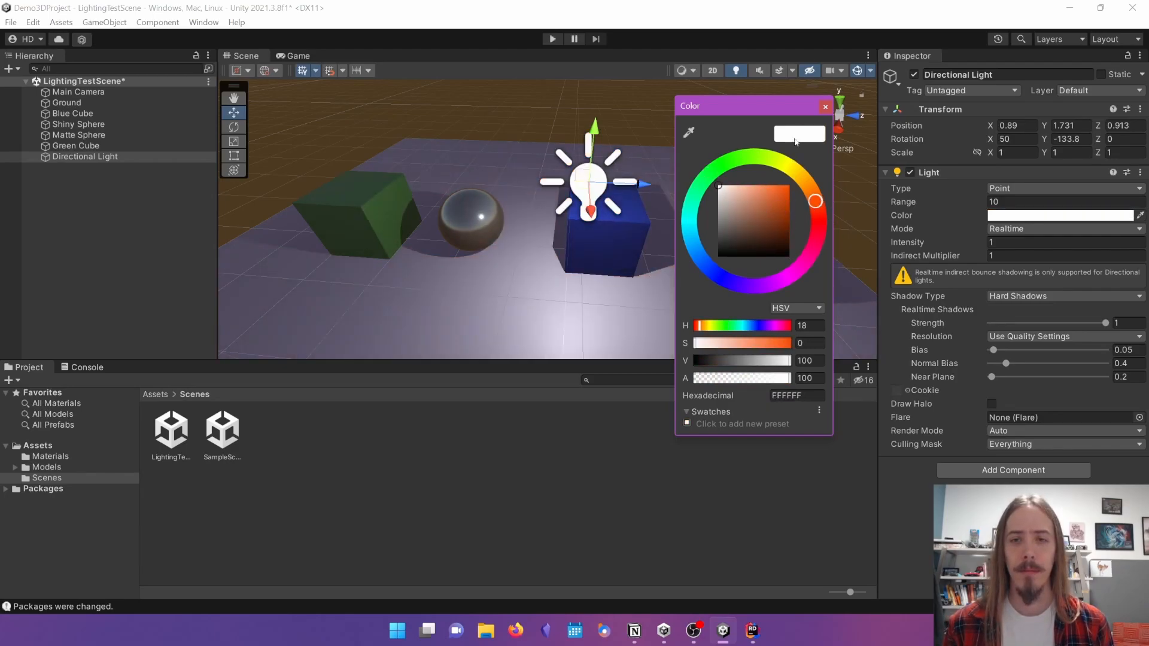
pyautogui.click(825, 106)
# - Move the point light above the green cube, to about (0.89, 1.944, -1.043), and keep its mode at Realtime
pyautogui.moveTo(589, 184); pyautogui.dragTo(381, 153)
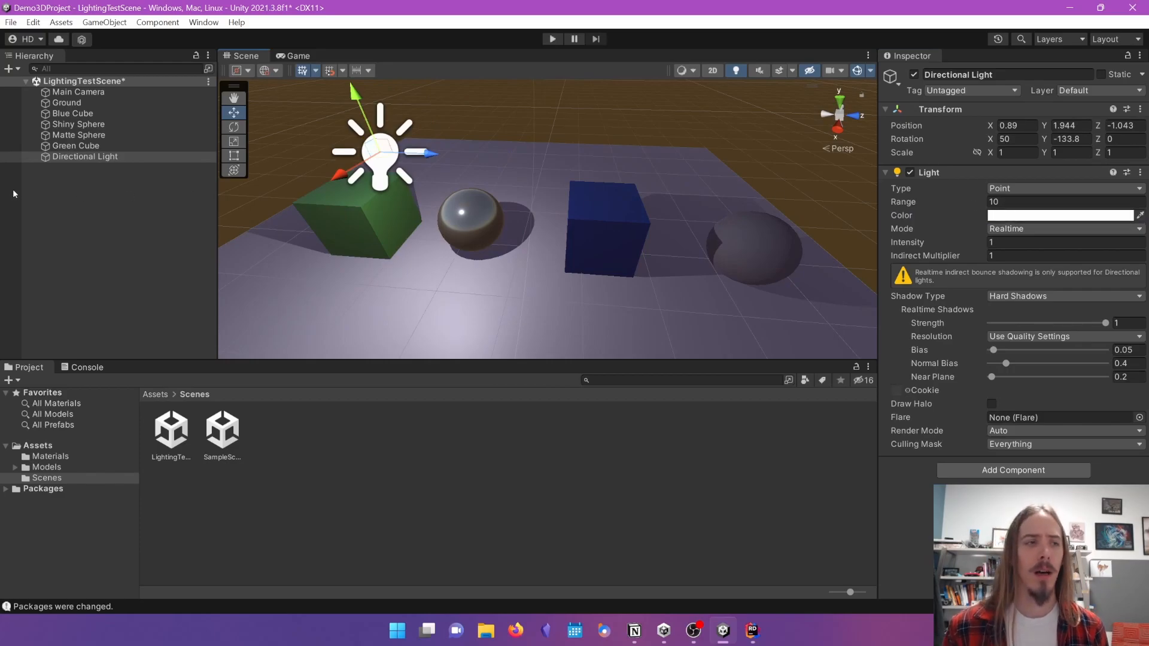
pyautogui.click(16, 157)
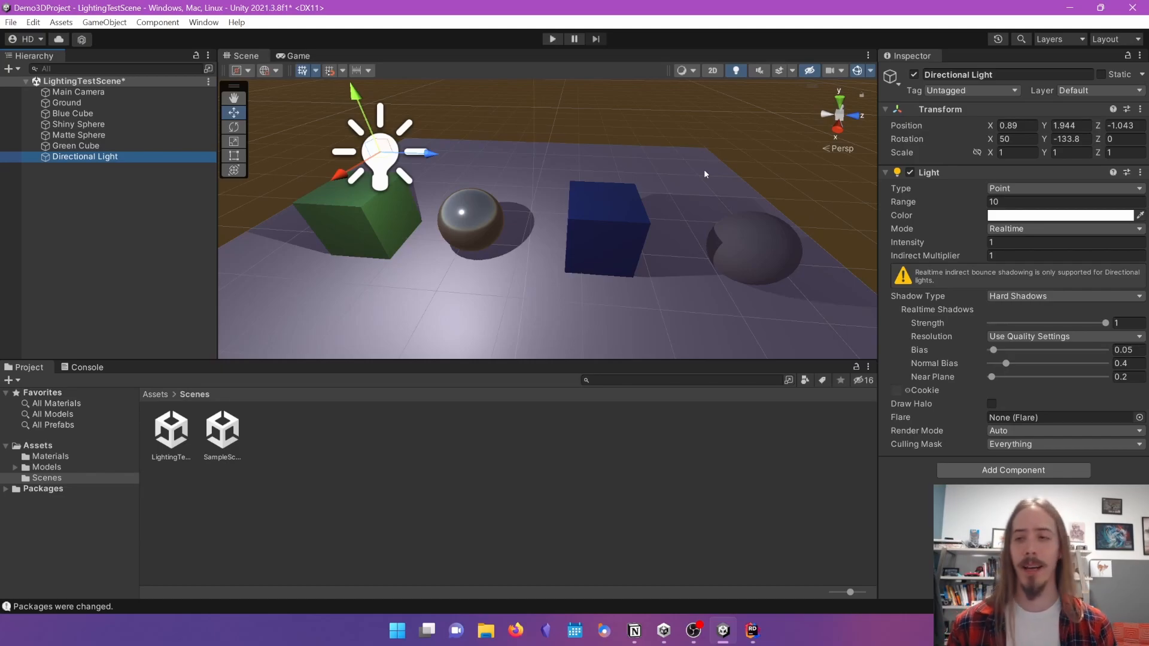
pyautogui.click(939, 172)
pyautogui.click(939, 172)
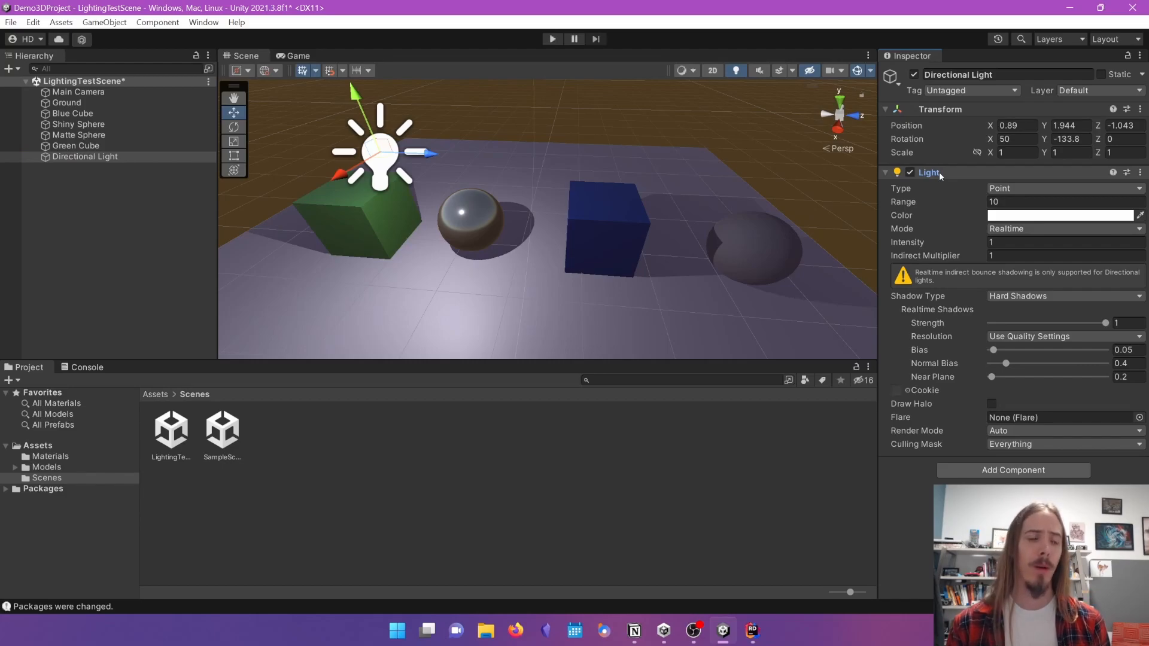
pyautogui.click(1015, 228)
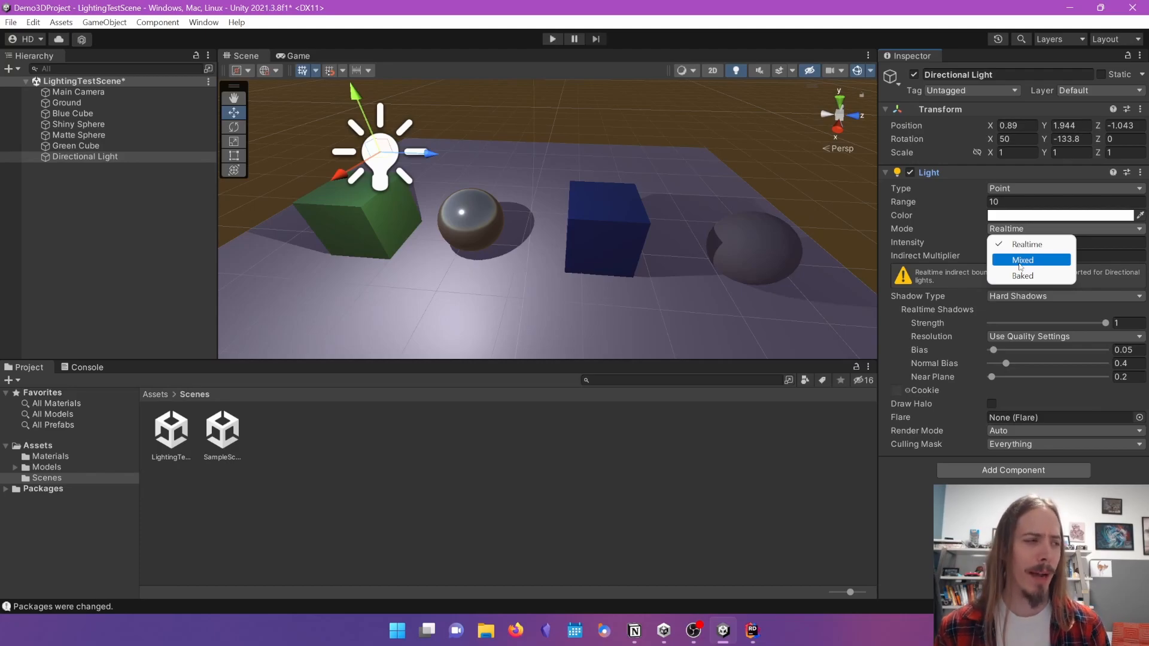
pyautogui.click(1020, 244)
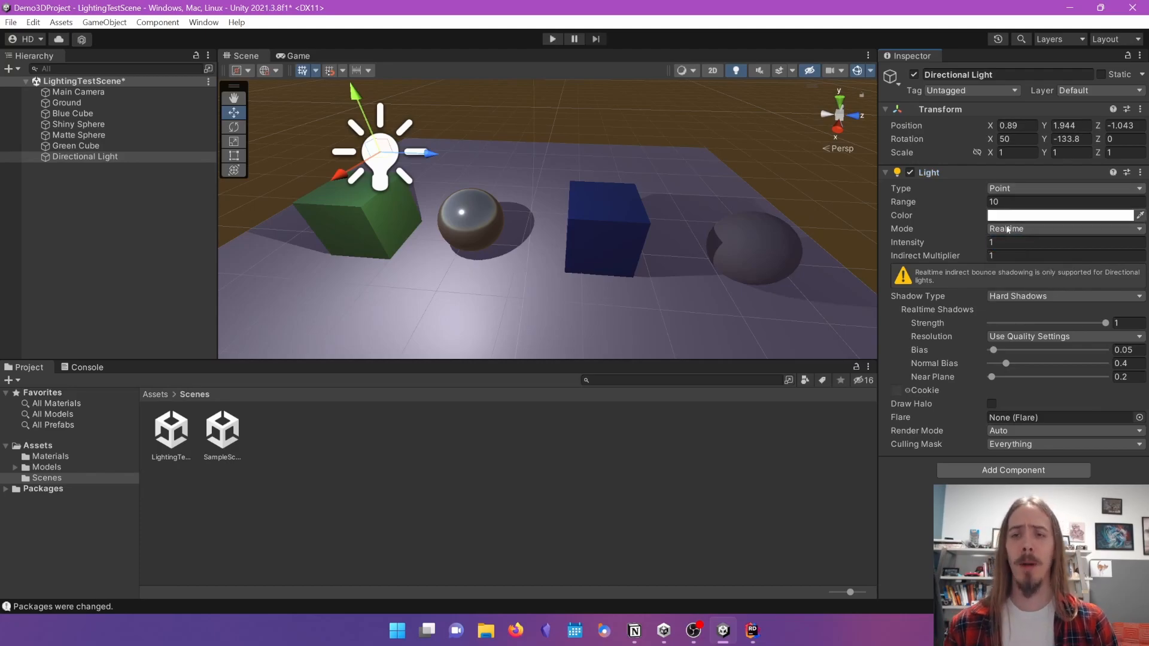
# - Move the light toward the shiny sphere, to about (1.475, 1.944, -0.441), and set its mode to Baked
pyautogui.moveTo(404, 180)
pyautogui.mouseDown()
pyautogui.moveTo(439, 236)
pyautogui.moveTo(407, 186)
pyautogui.mouseUp()
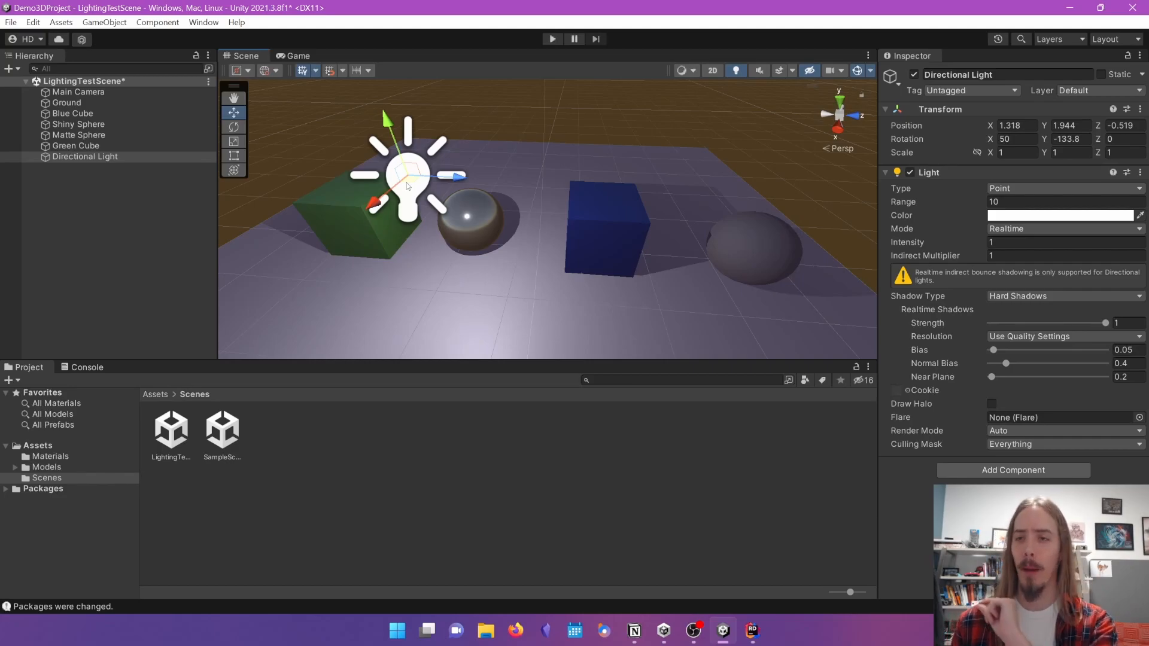
pyautogui.click(1006, 230)
pyautogui.click(1008, 273)
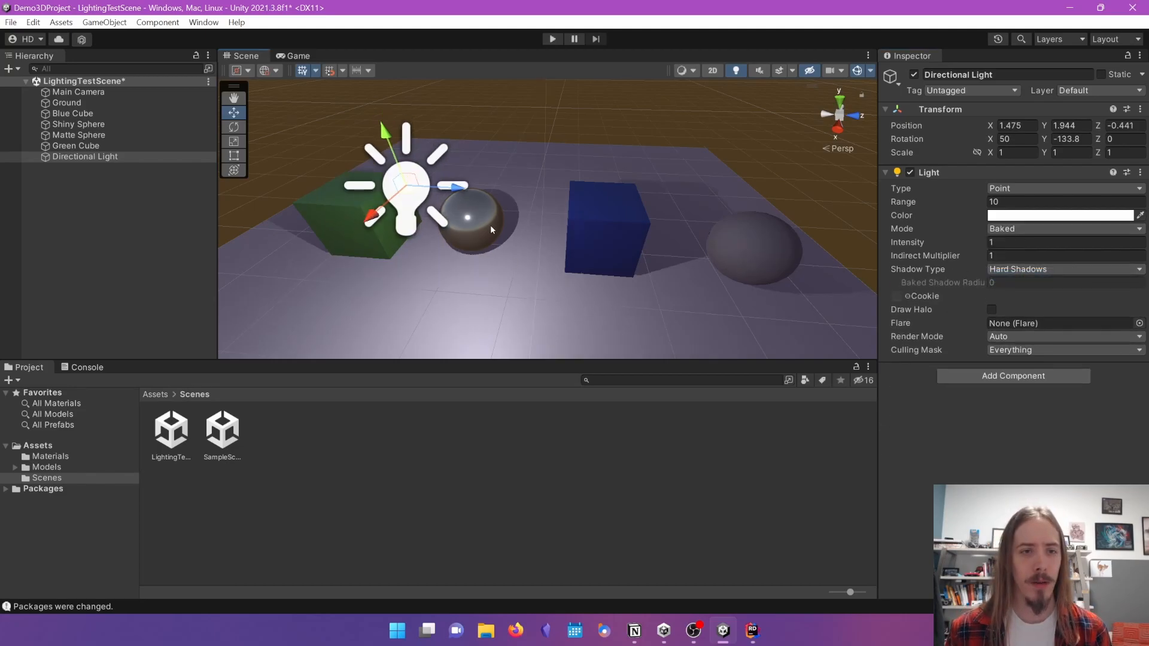
# - Mark the shiny sphere as static, and check the static setting of the green cube and the matte sphere
pyautogui.click(490, 225)
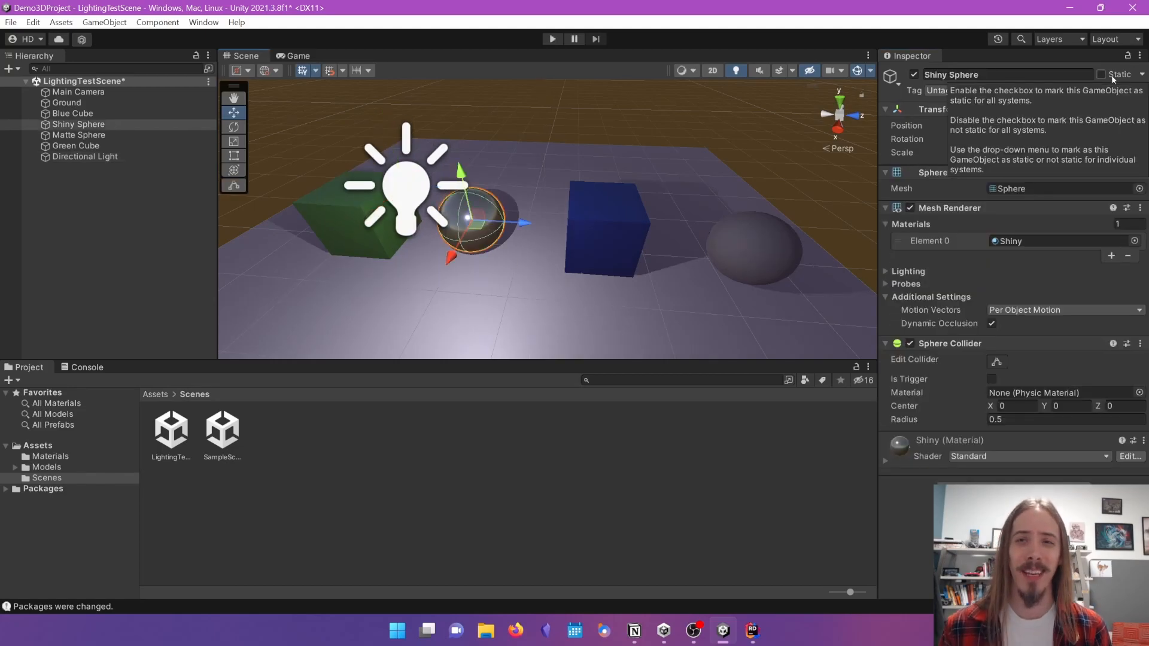
pyautogui.click(1142, 74)
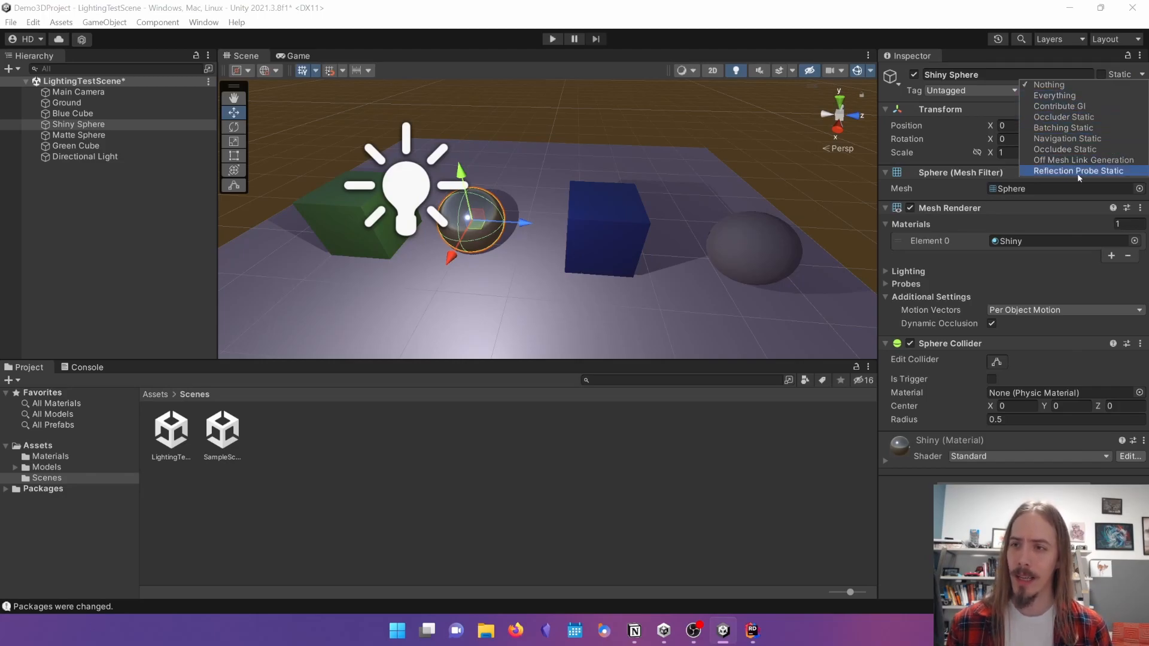
pyautogui.click(1100, 75)
pyautogui.click(366, 209)
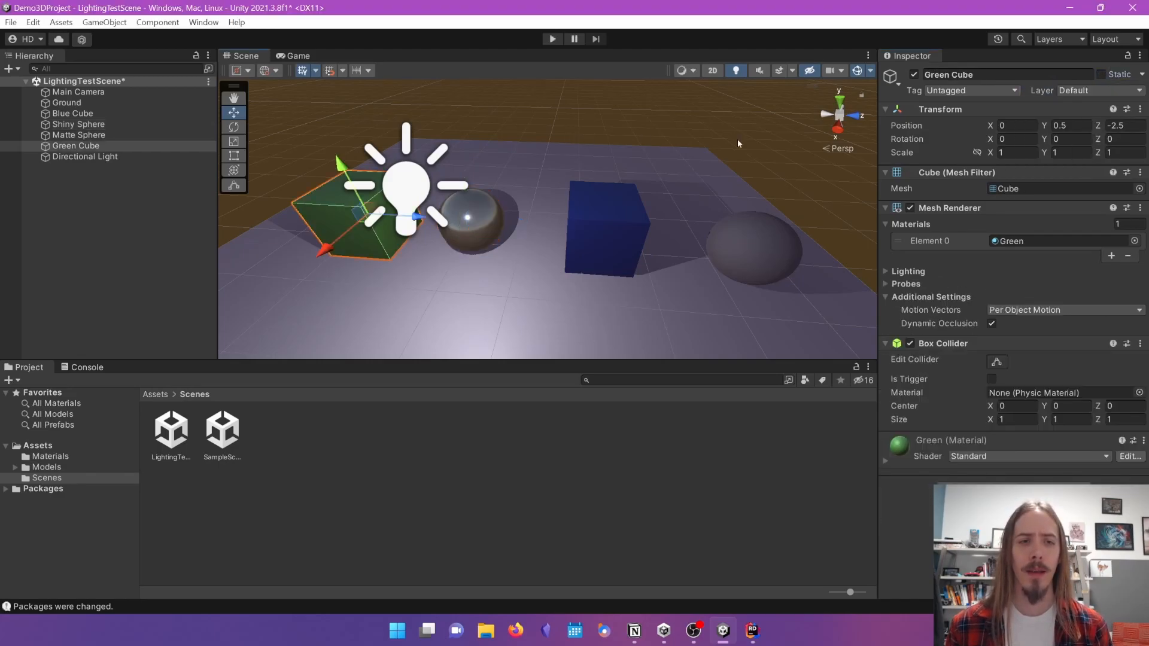
pyautogui.click(722, 234)
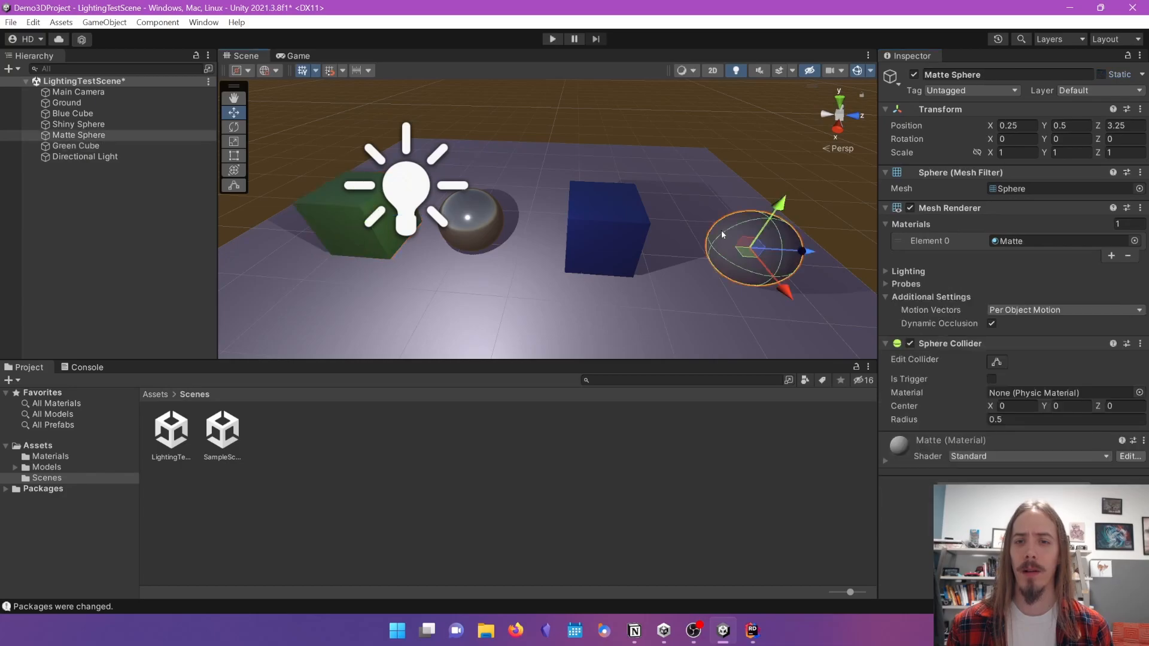
pyautogui.click(482, 218)
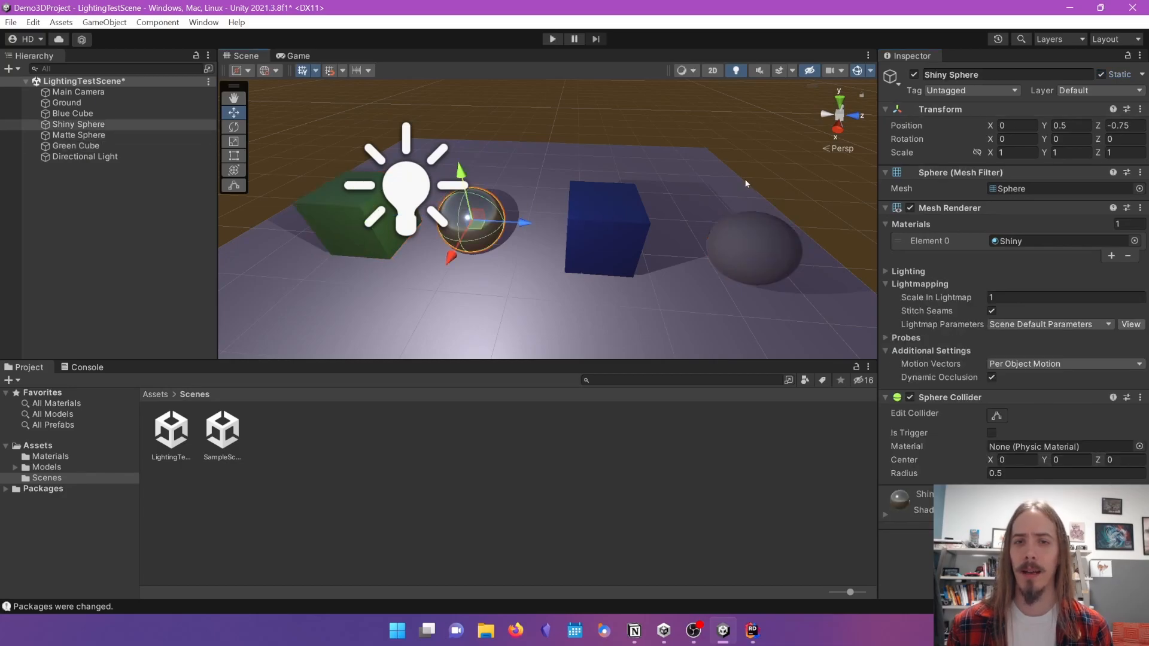
# - Mark the matte sphere and the ground as static and save the scene
pyautogui.click(584, 213)
pyautogui.click(740, 232)
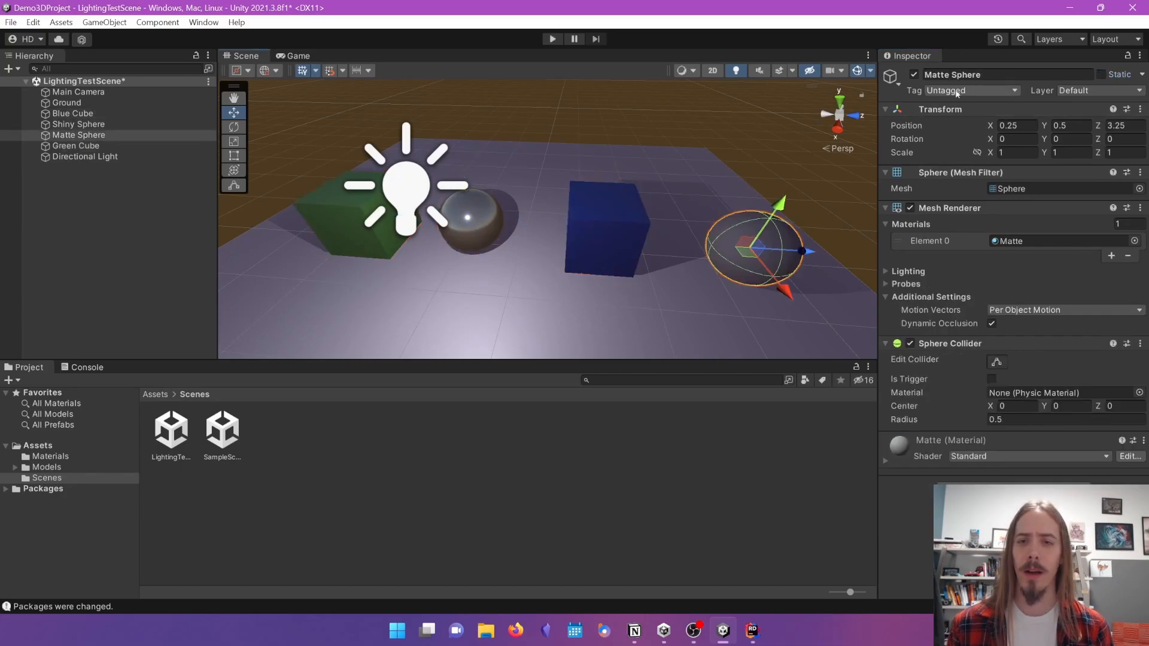
pyautogui.click(1101, 75)
pyautogui.click(697, 173)
pyautogui.click(1101, 74)
pyautogui.hotkey('ctrl', 's')
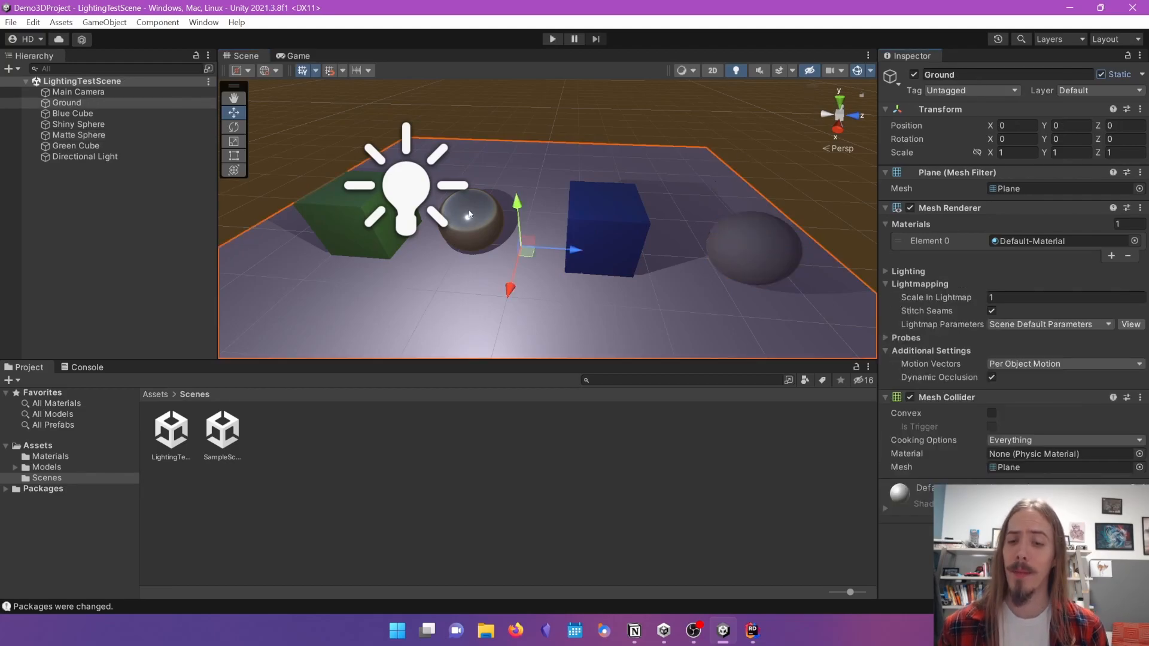
# - Open the Lighting window and generate the lighting for the scene
pyautogui.click(204, 22)
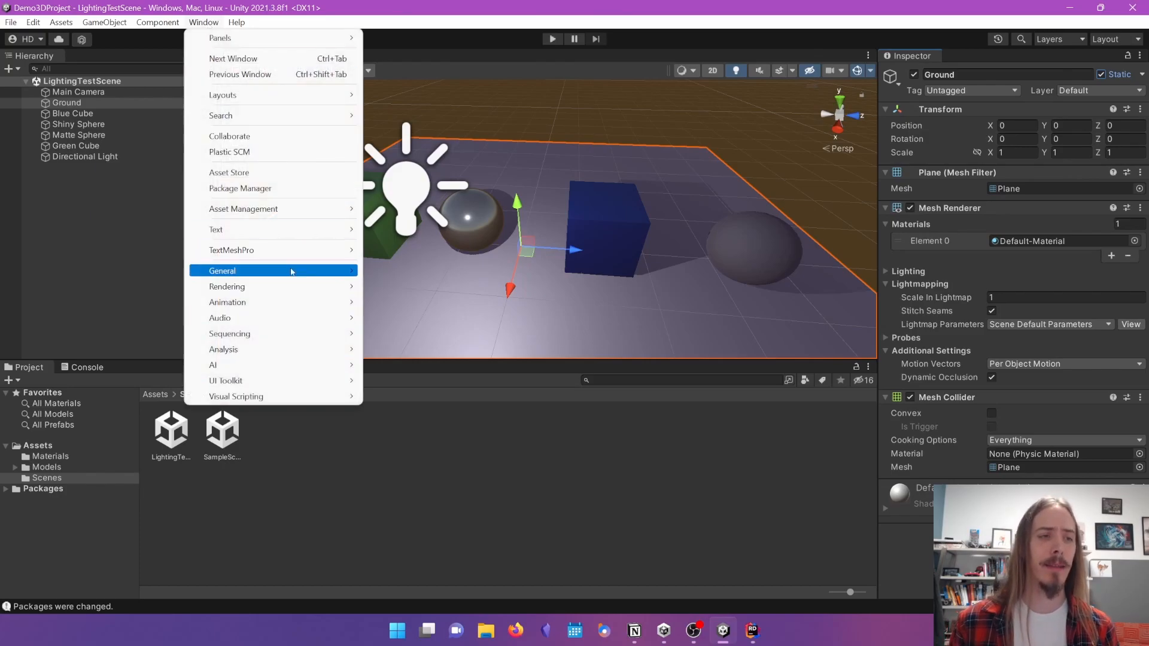
pyautogui.moveTo(291, 286)
pyautogui.click(386, 286)
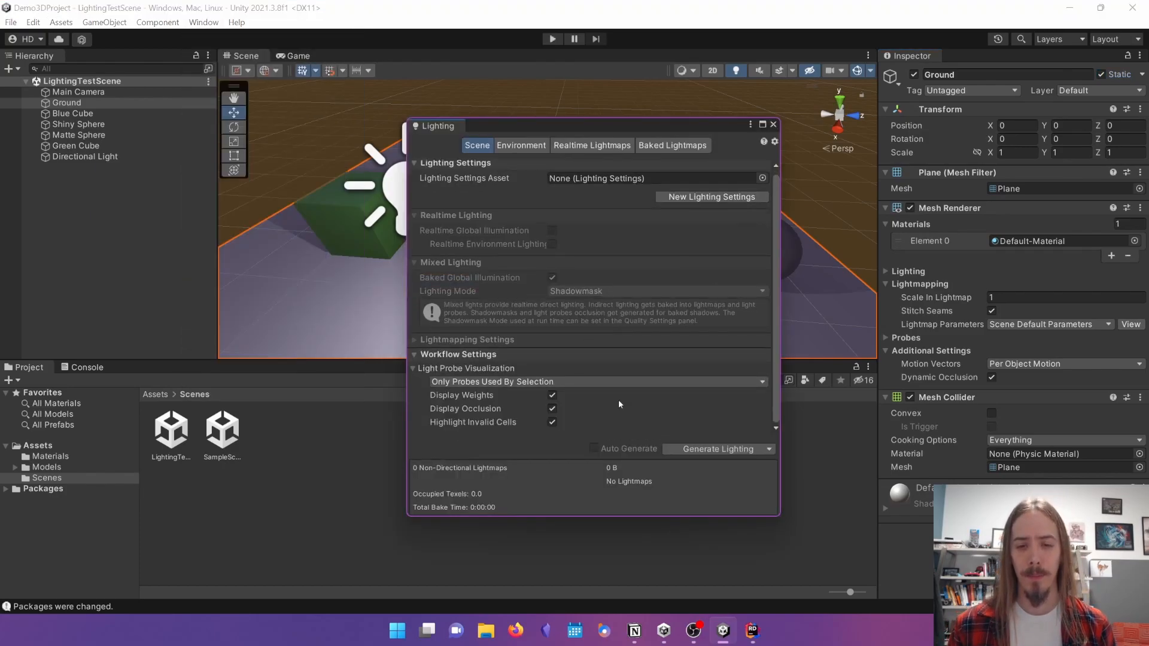
pyautogui.moveTo(452, 120); pyautogui.dragTo(453, 94)
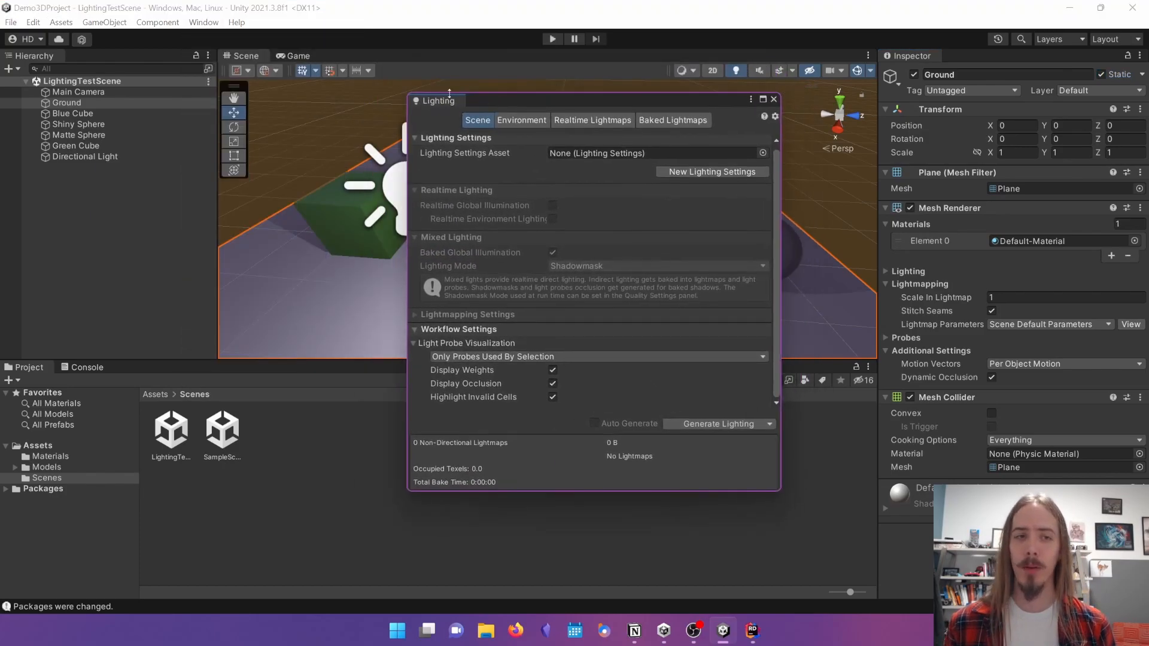
pyautogui.click(712, 426)
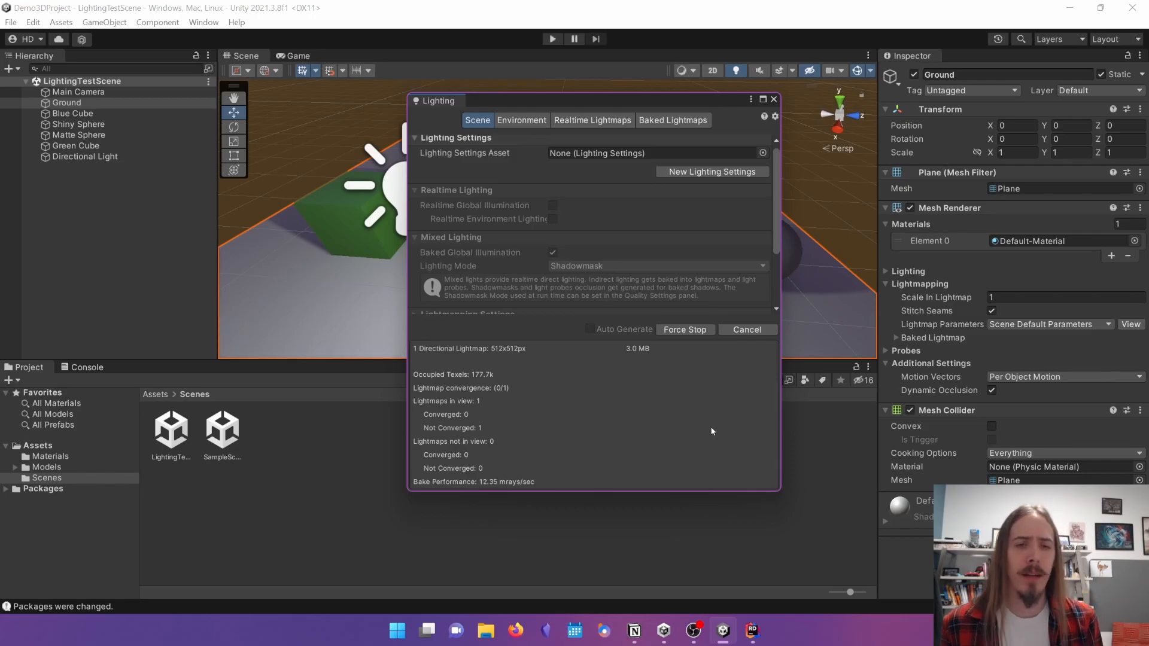
# - Display the baked lightmaps, locate the lightmap asset and open Lightmap-0_comp_light.exr in its external editor
pyautogui.click(592, 120)
pyautogui.click(673, 120)
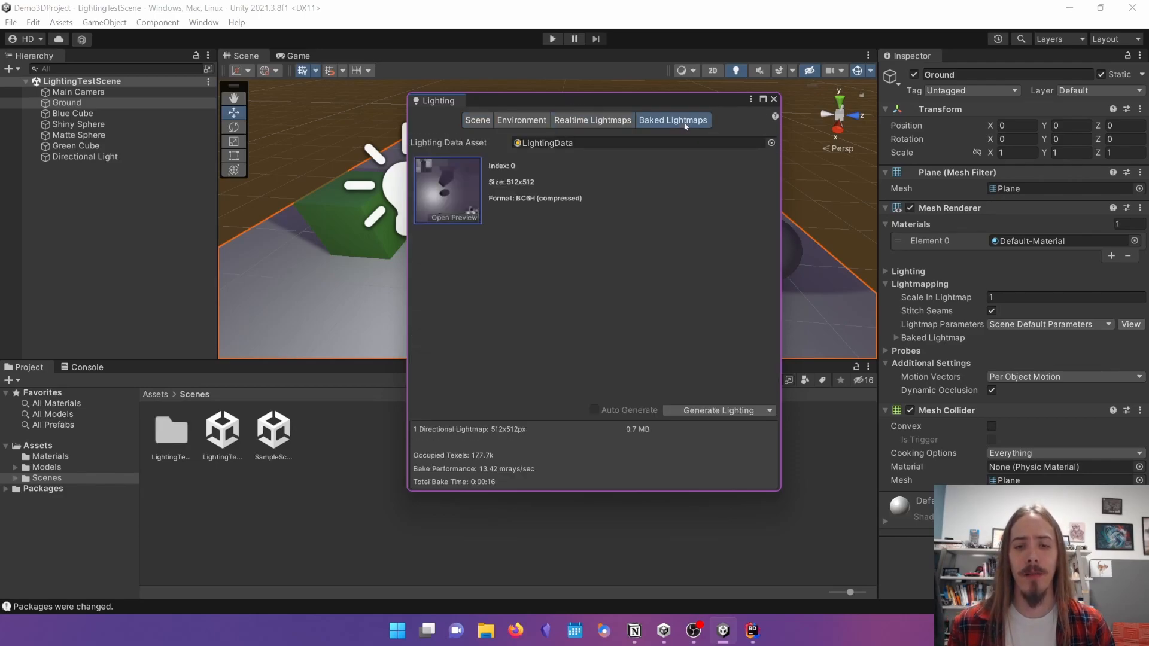
pyautogui.click(426, 194)
pyautogui.click(275, 426)
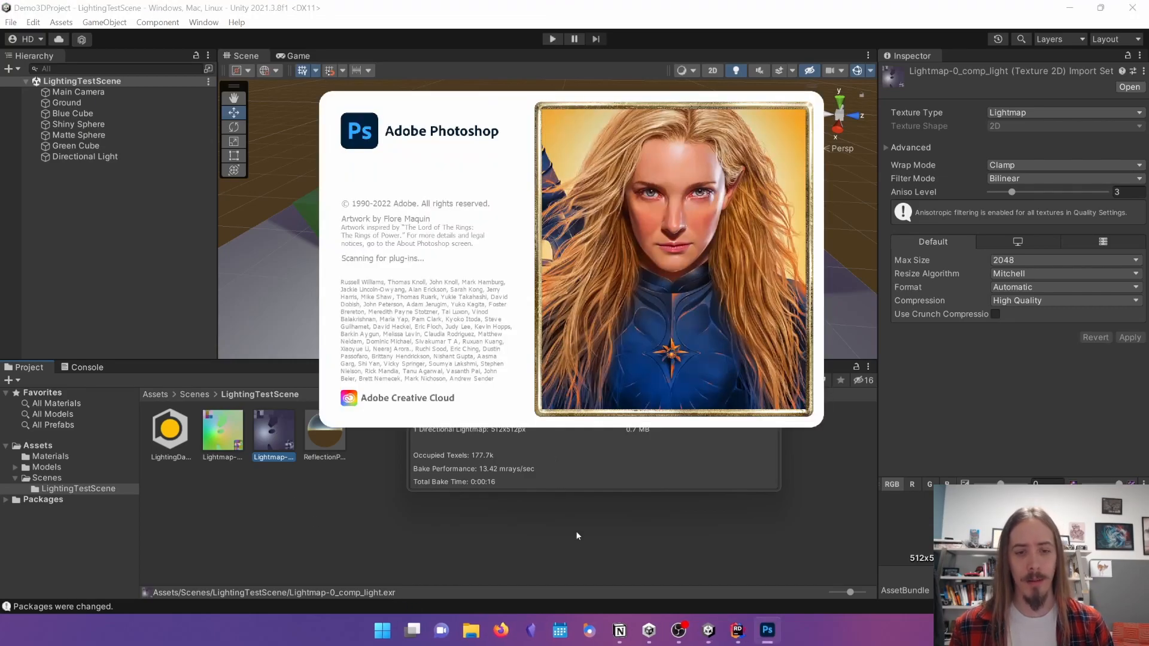
# - Move the Lighting window away from the scene objects and select the ground plane
pyautogui.click(577, 534)
pyautogui.moveTo(594, 105); pyautogui.dragTo(961, 110)
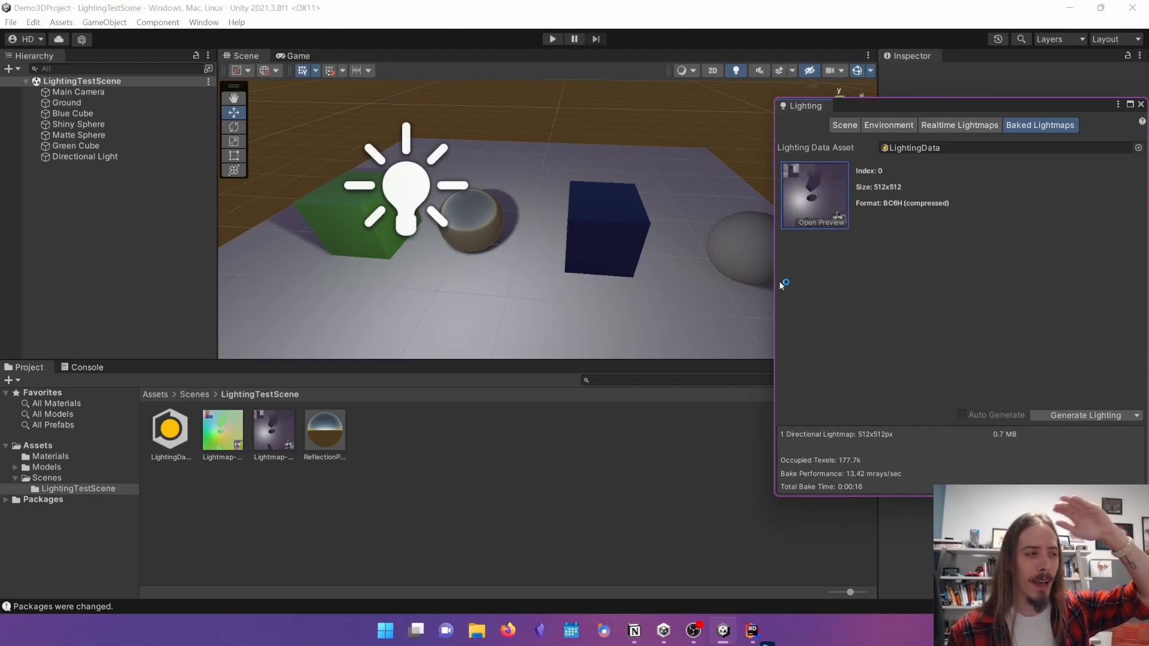
pyautogui.click(644, 299)
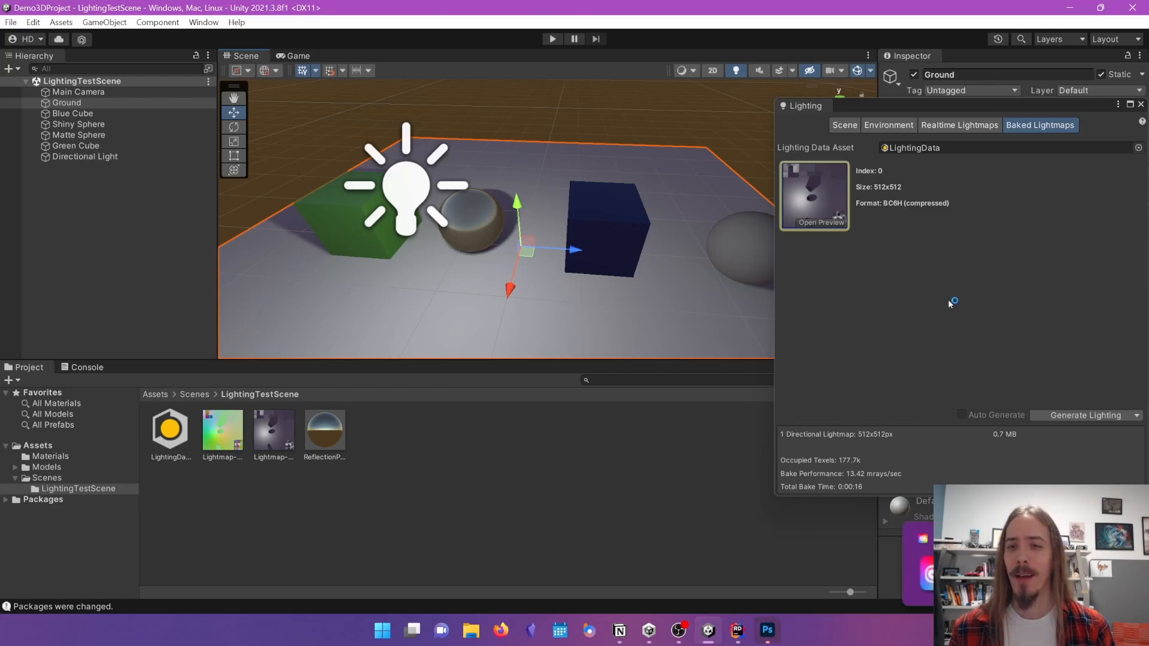
# - Switch to Photoshop and load the lightmap with its alpha channel data as transparency
pyautogui.click(769, 630)
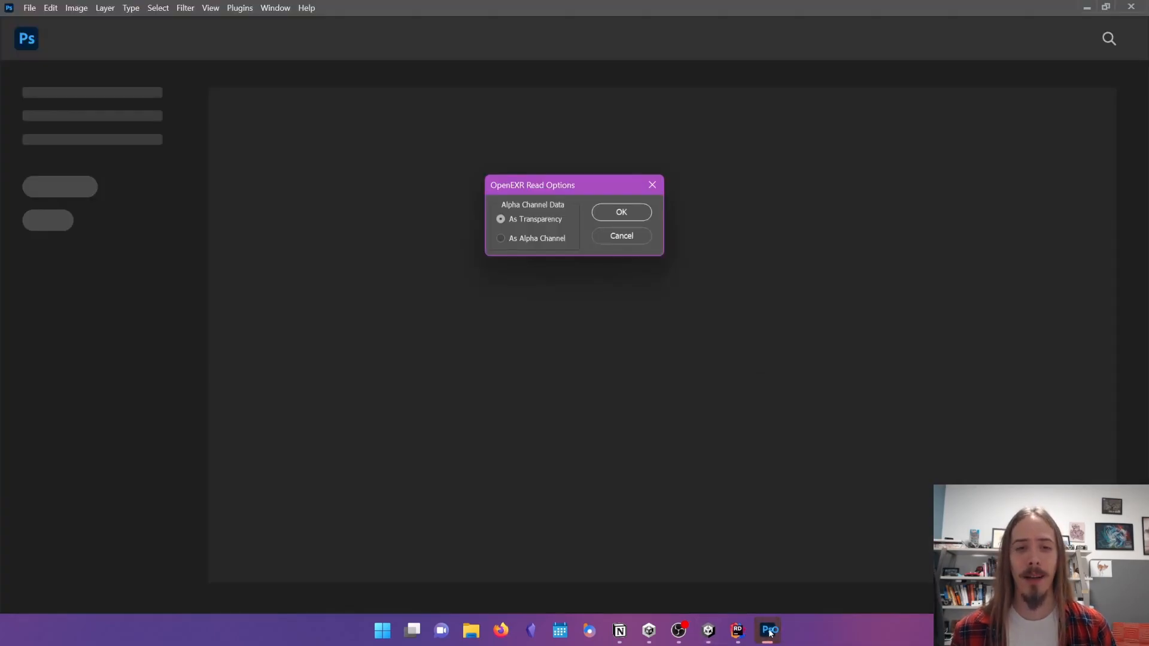
pyautogui.click(637, 212)
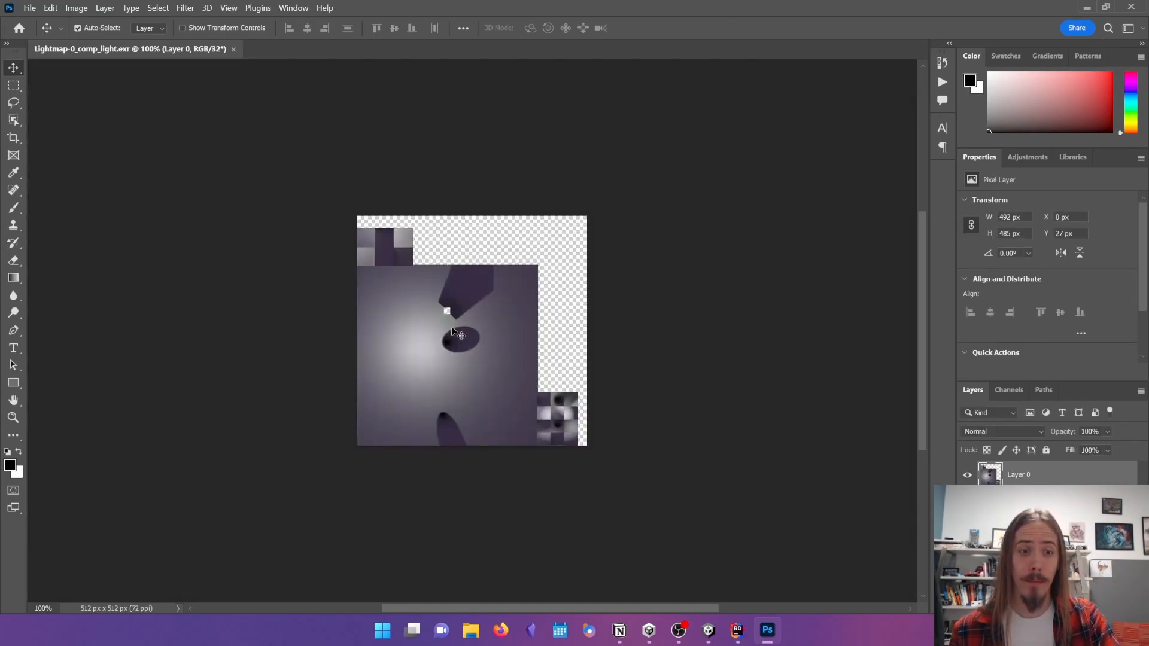
# - Examine the baked light and shadows in the lightmap image, magnified to about 667%
pyautogui.keyDown('ctrl'); pyautogui.scroll(1, 535, 362); pyautogui.keyUp('ctrl')
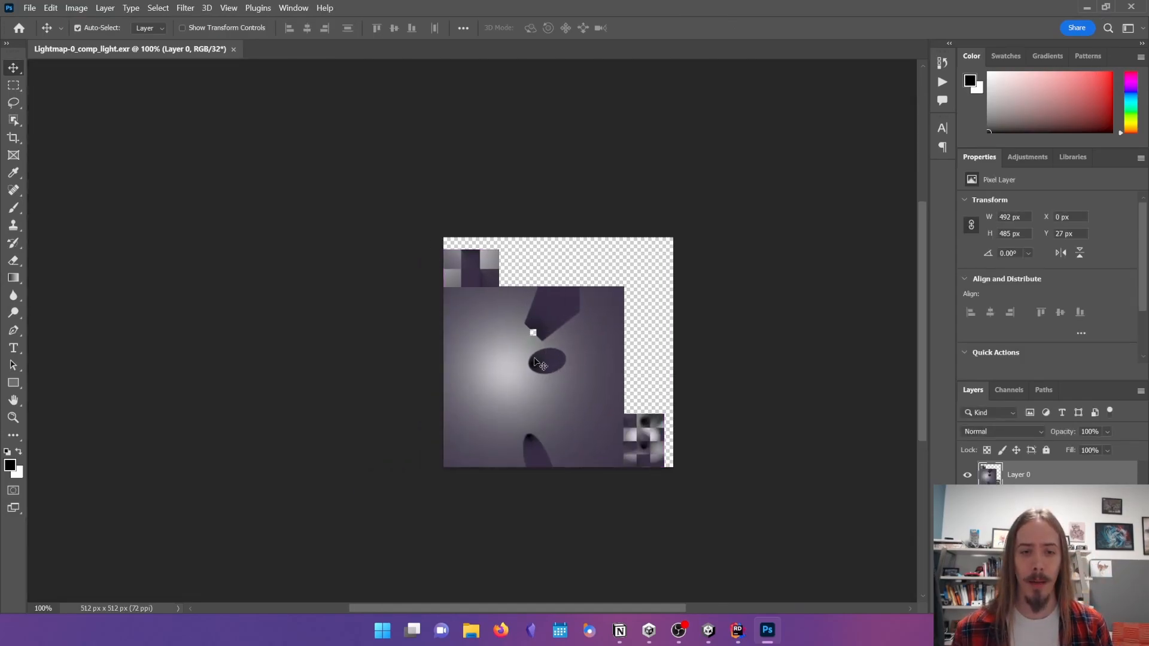
pyautogui.keyDown('shift'); pyautogui.scroll(1, 534, 362); pyautogui.keyUp('shift')
pyautogui.scroll(-10, 576, 376)
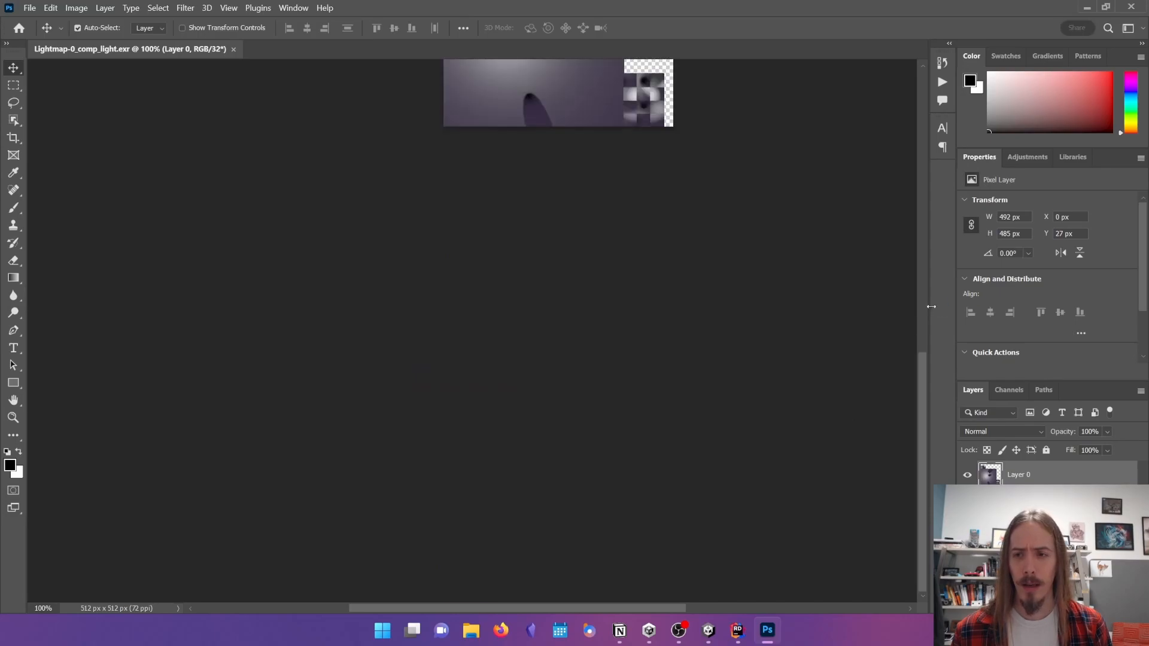
pyautogui.scroll(4, 690, 316)
pyautogui.scroll(5, 539, 238)
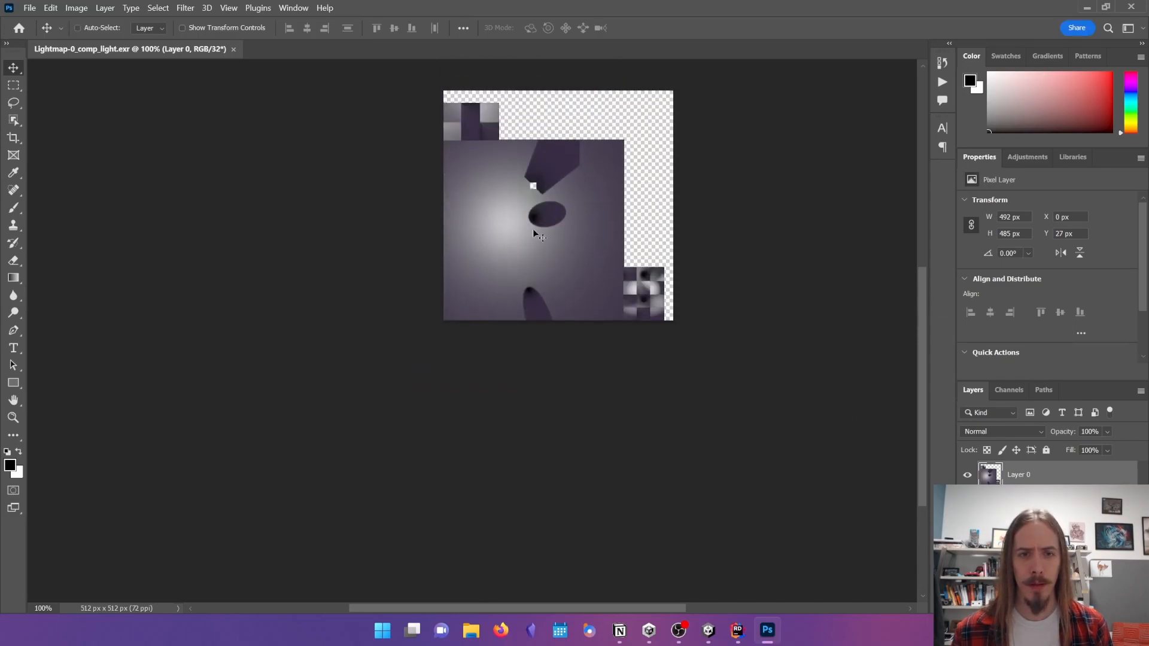
pyautogui.scroll(-9, 532, 232)
pyautogui.keyDown('alt'); pyautogui.scroll(8, 551, 235); pyautogui.keyUp('alt')
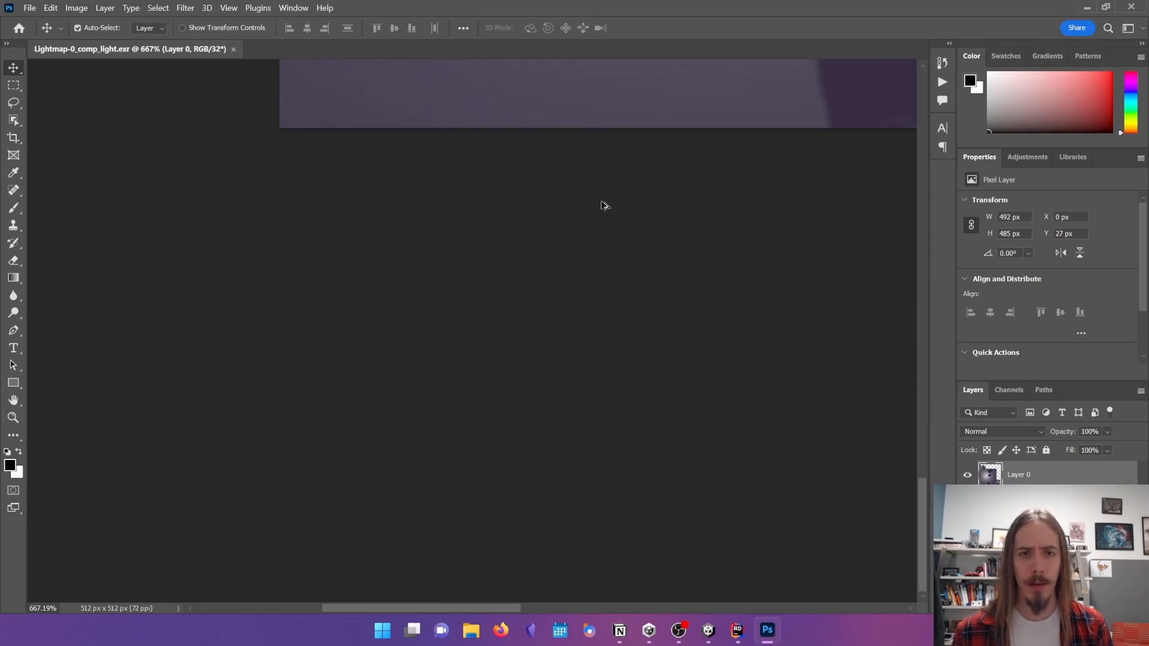
pyautogui.scroll(2, 631, 251)
pyautogui.scroll(5, 639, 225)
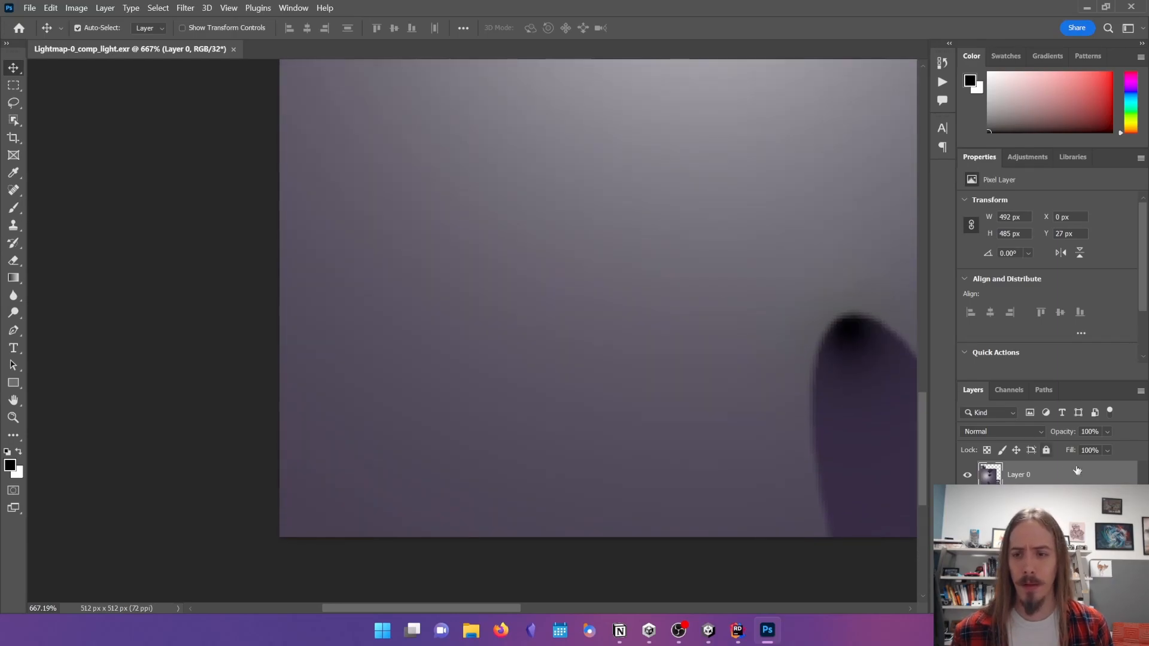
pyautogui.scroll(6, 630, 544)
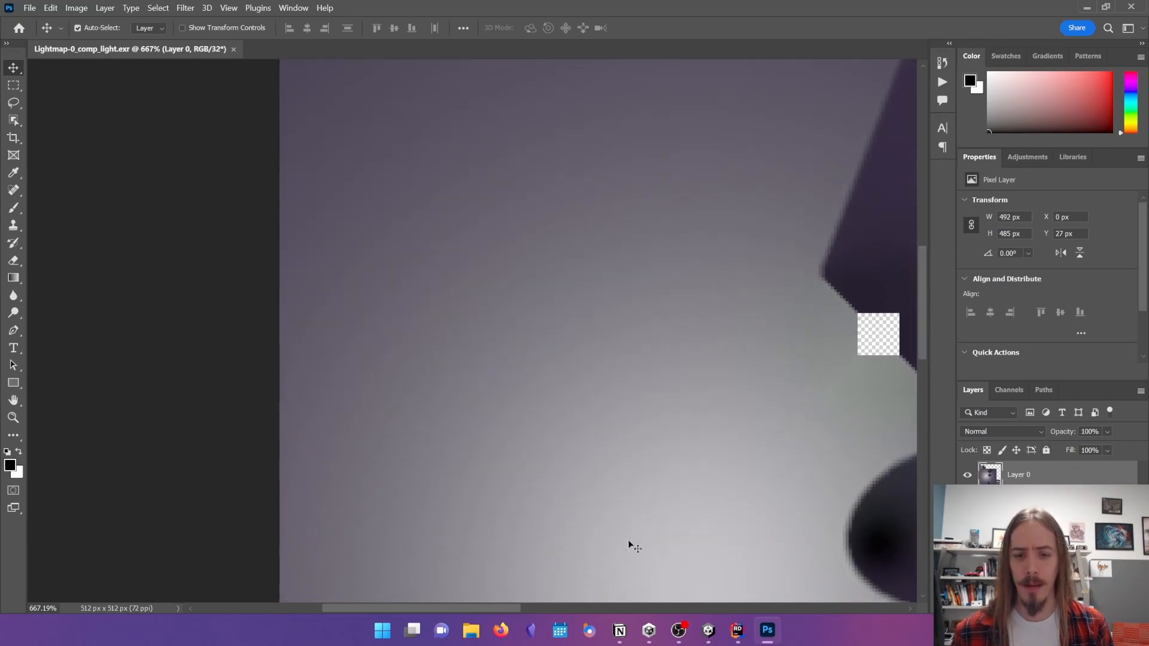
# - Examine the object shadows in the baked lightmap image, and switch back to Unity
pyautogui.moveTo(501, 610); pyautogui.dragTo(590, 610)
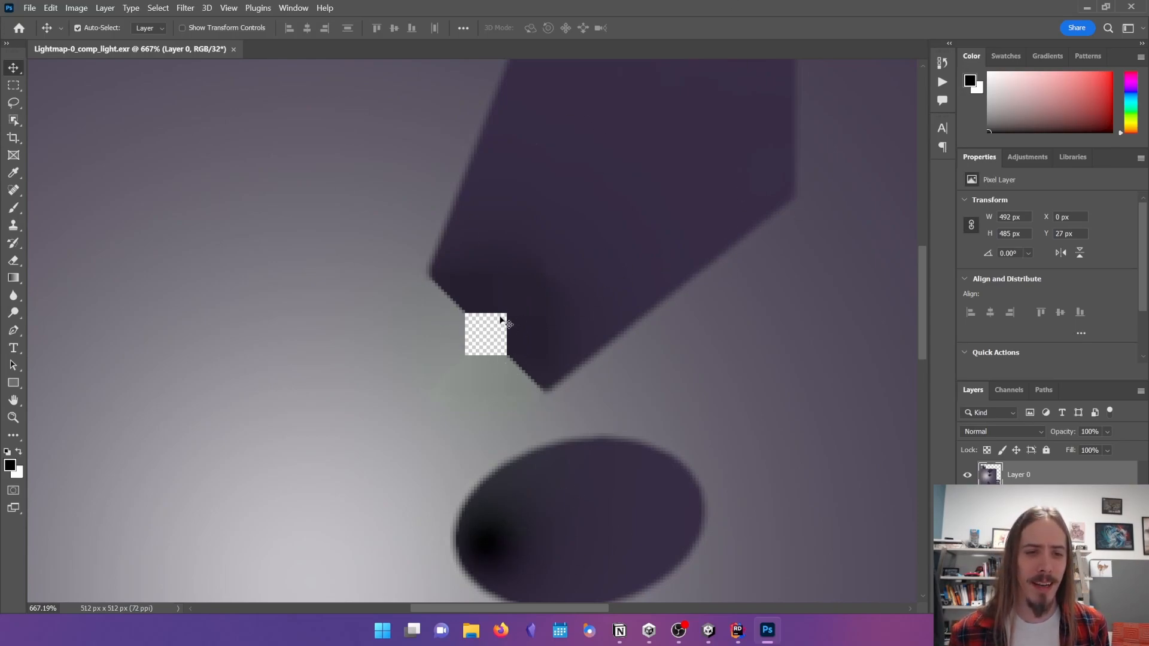
pyautogui.scroll(-3, 496, 333)
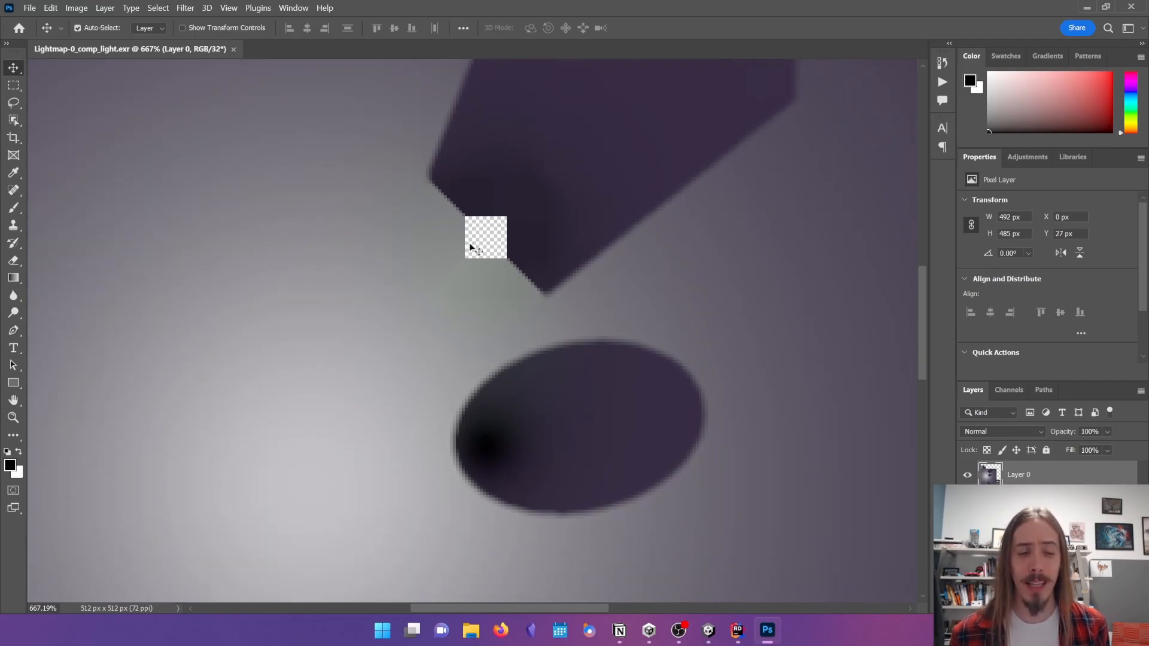
pyautogui.click(1086, 7)
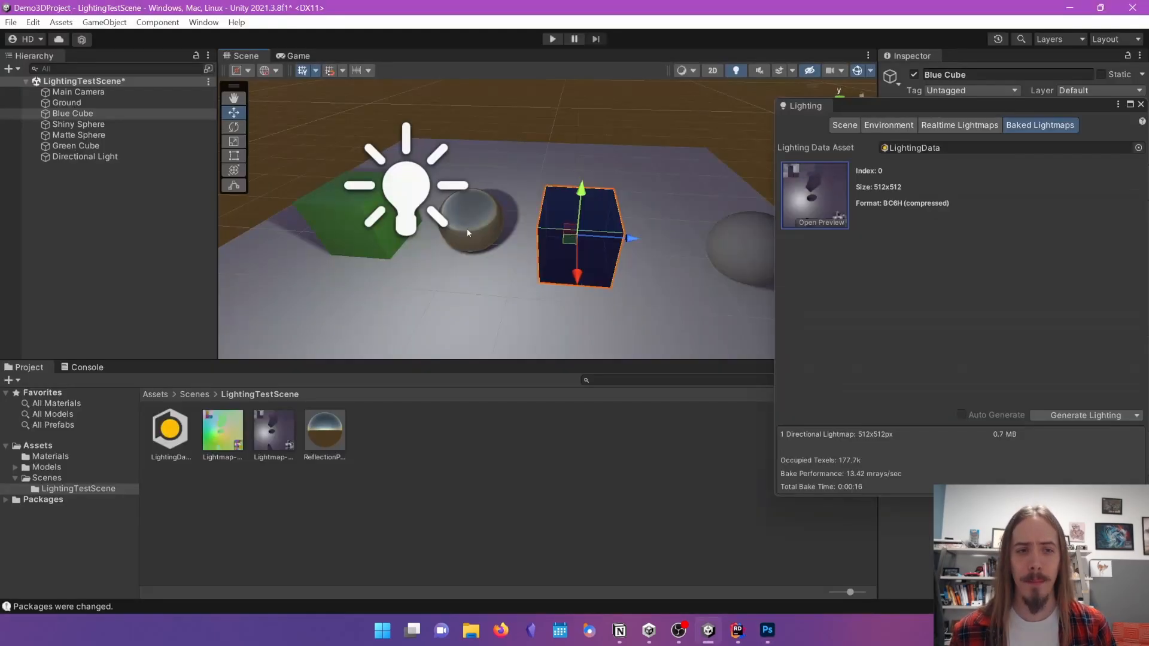
# - Move the green cube off its baked shadow to the near-left part of the ground plane
pyautogui.click(348, 217)
pyautogui.moveTo(352, 221); pyautogui.dragTo(195, 257)
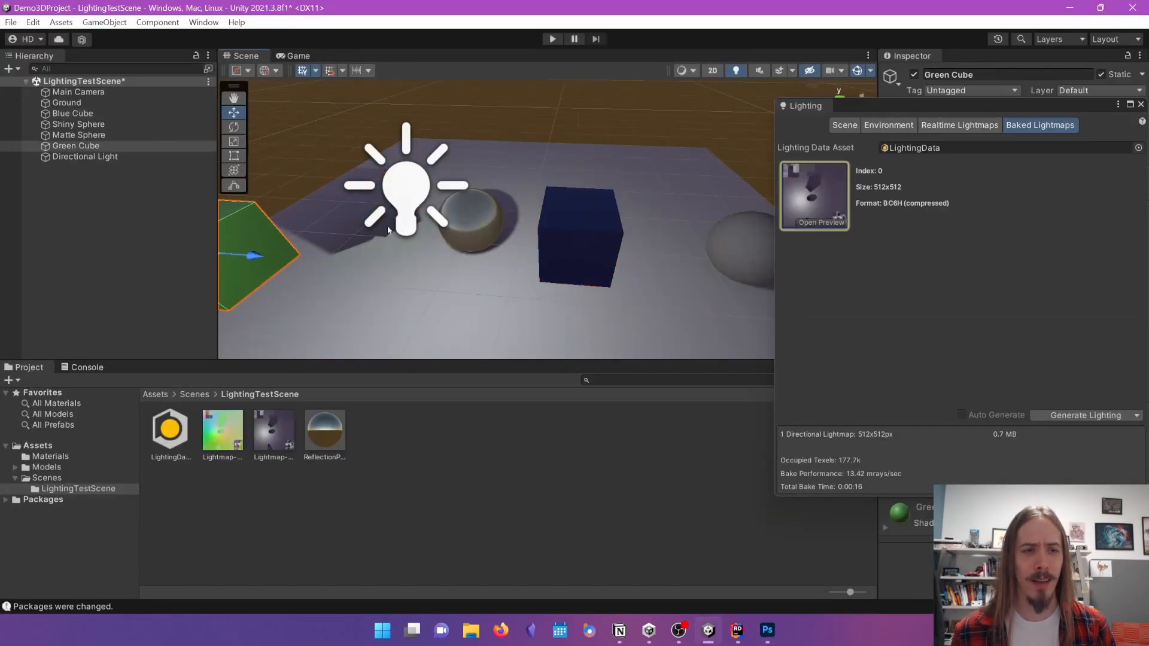
pyautogui.scroll(-5, 264, 255)
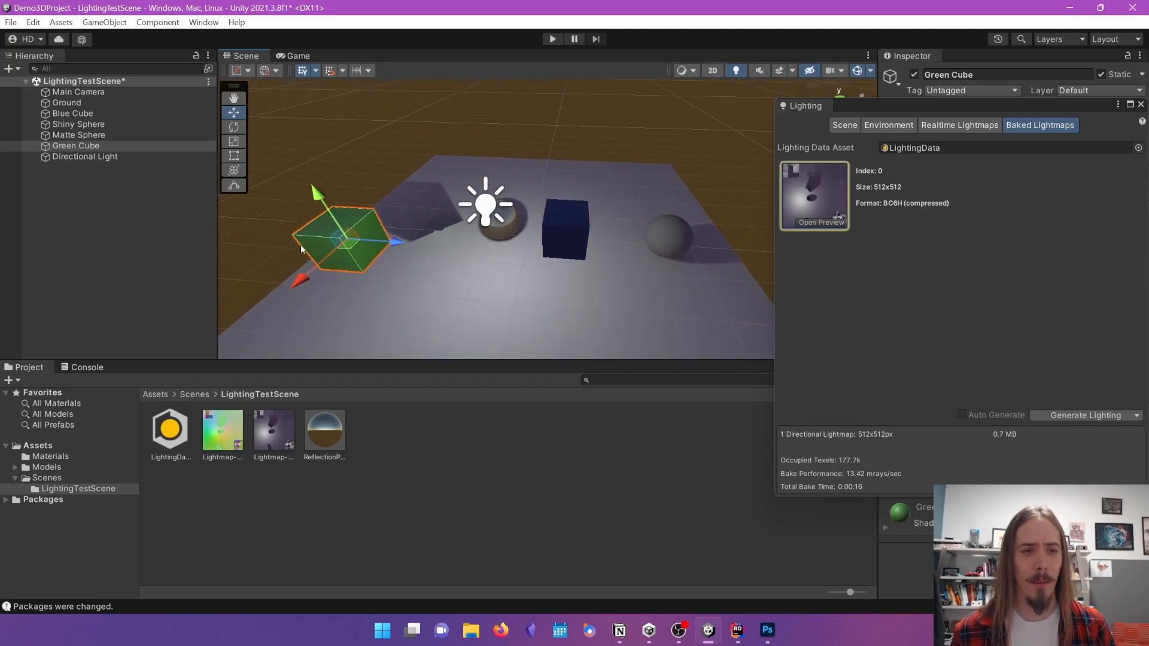
pyautogui.moveTo(339, 250); pyautogui.dragTo(407, 296)
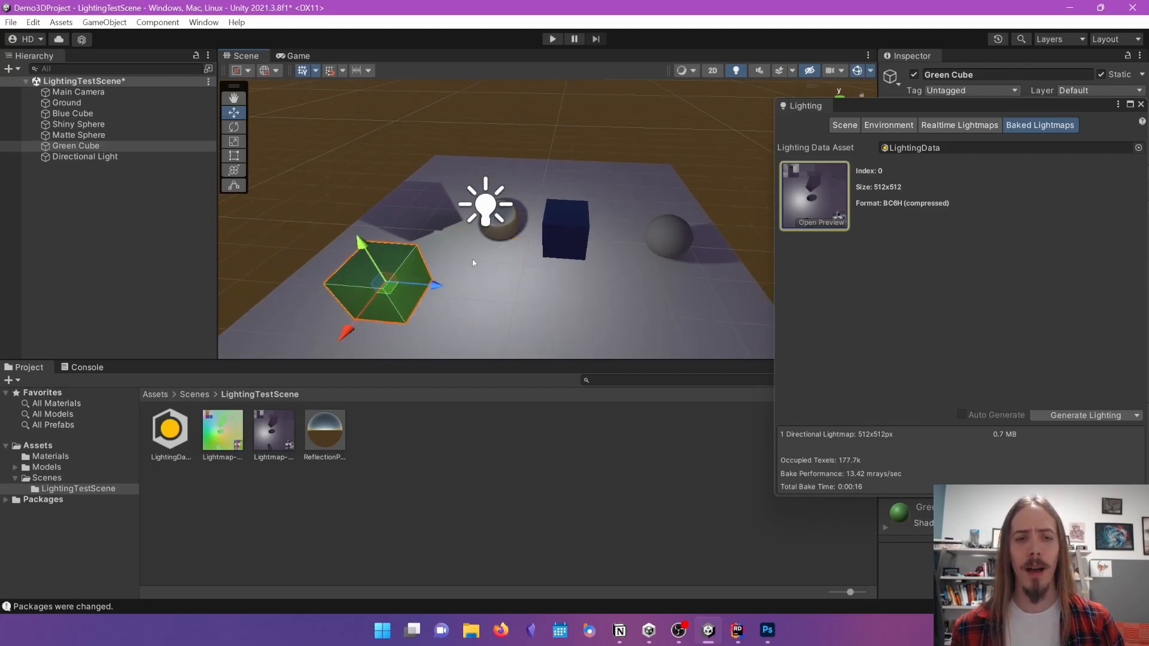
# - Move the shiny and matte spheres away from their baked shadows to the front of the ground, and generate the lighting again
pyautogui.click(513, 235)
pyautogui.moveTo(518, 240); pyautogui.dragTo(518, 324)
pyautogui.click(565, 230)
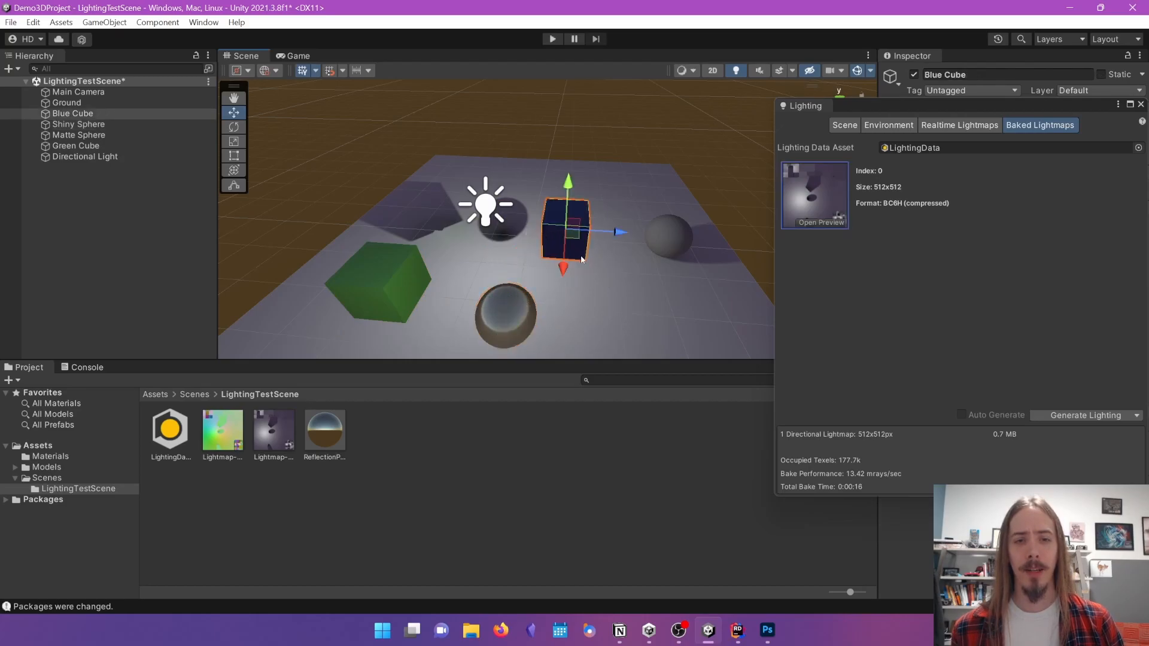
pyautogui.click(669, 236)
pyautogui.moveTo(665, 244); pyautogui.dragTo(616, 340)
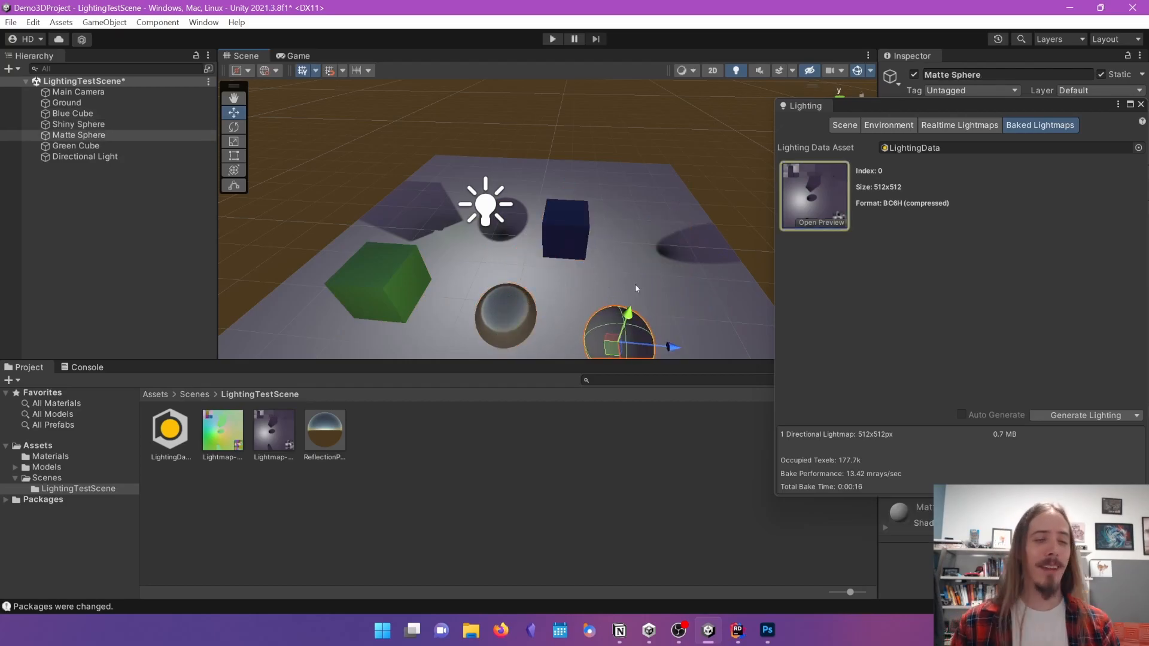
pyautogui.click(1073, 415)
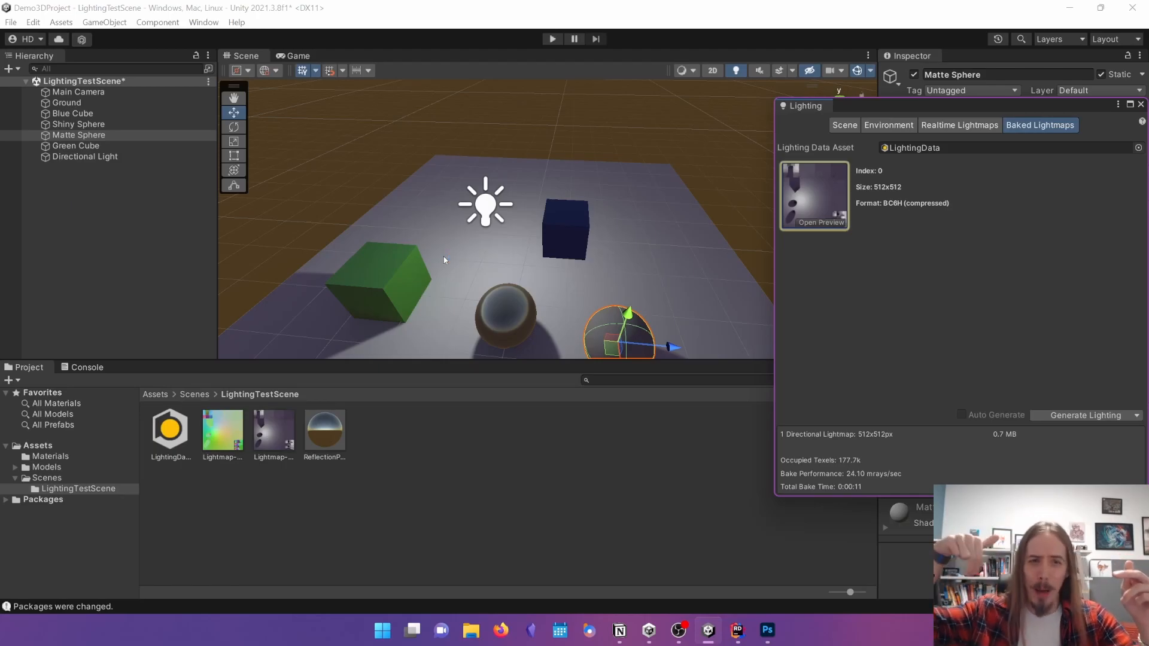
# - Select the ground plane, then move the green cube to about X 2.55, Z -1.9
pyautogui.click(444, 254)
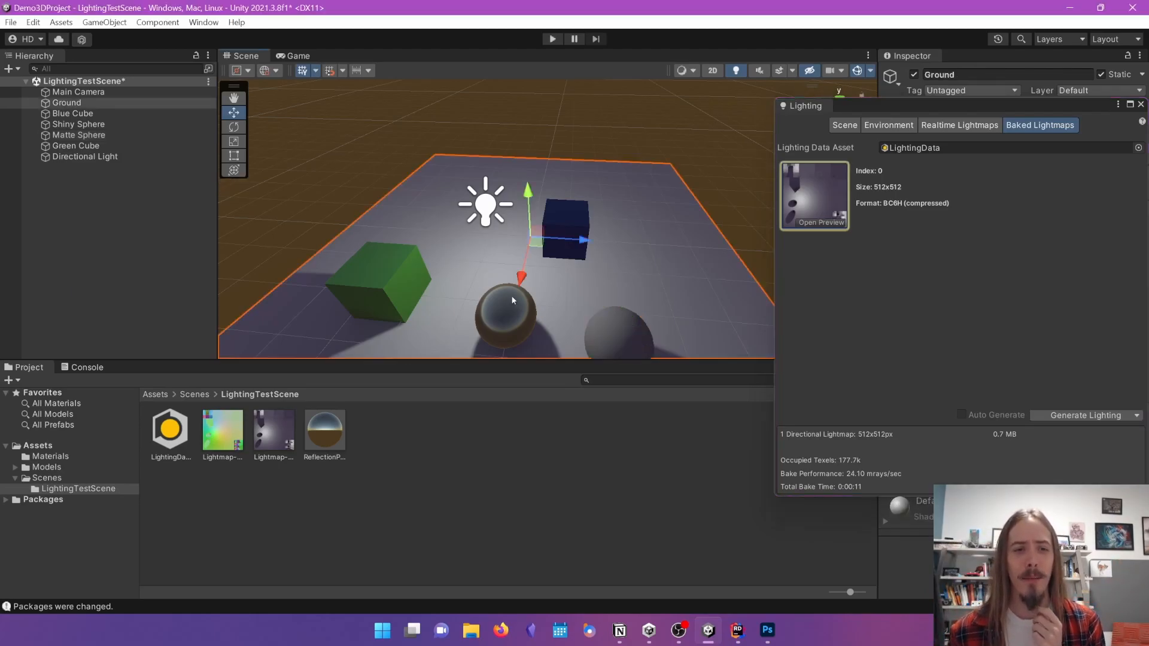
pyautogui.click(403, 288)
pyautogui.moveTo(403, 287); pyautogui.dragTo(448, 319)
pyautogui.click(386, 289)
pyautogui.moveTo(388, 290); pyautogui.dragTo(398, 314)
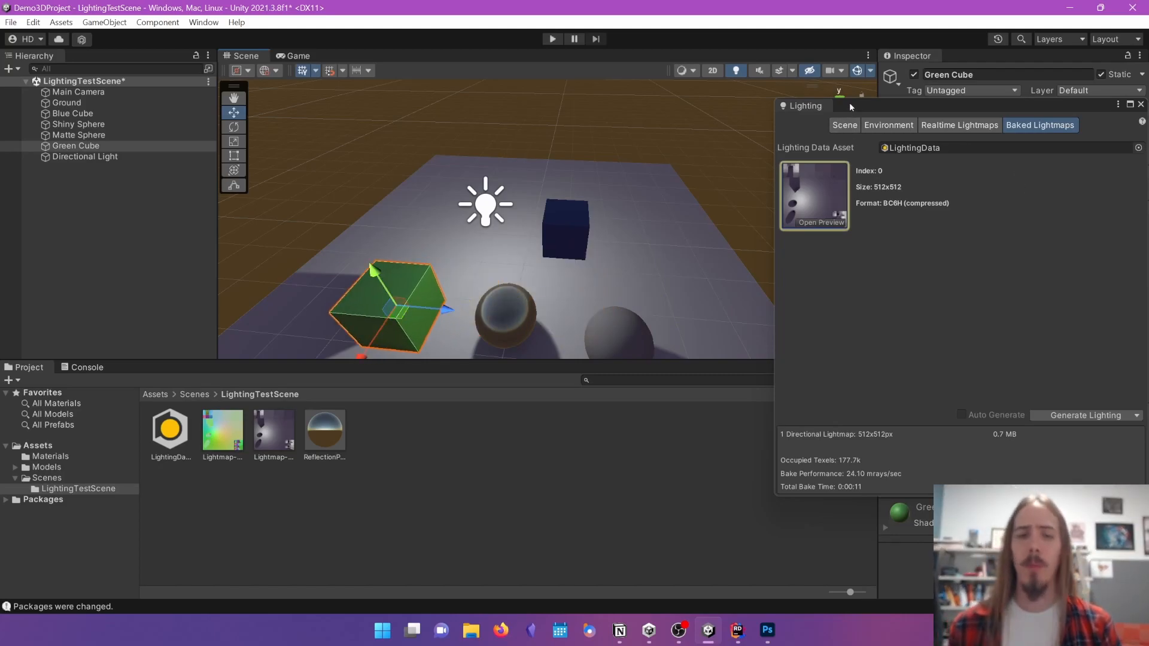
# - Move the Lighting window aside, review its Environment settings and close the window
pyautogui.moveTo(849, 103); pyautogui.dragTo(537, 164)
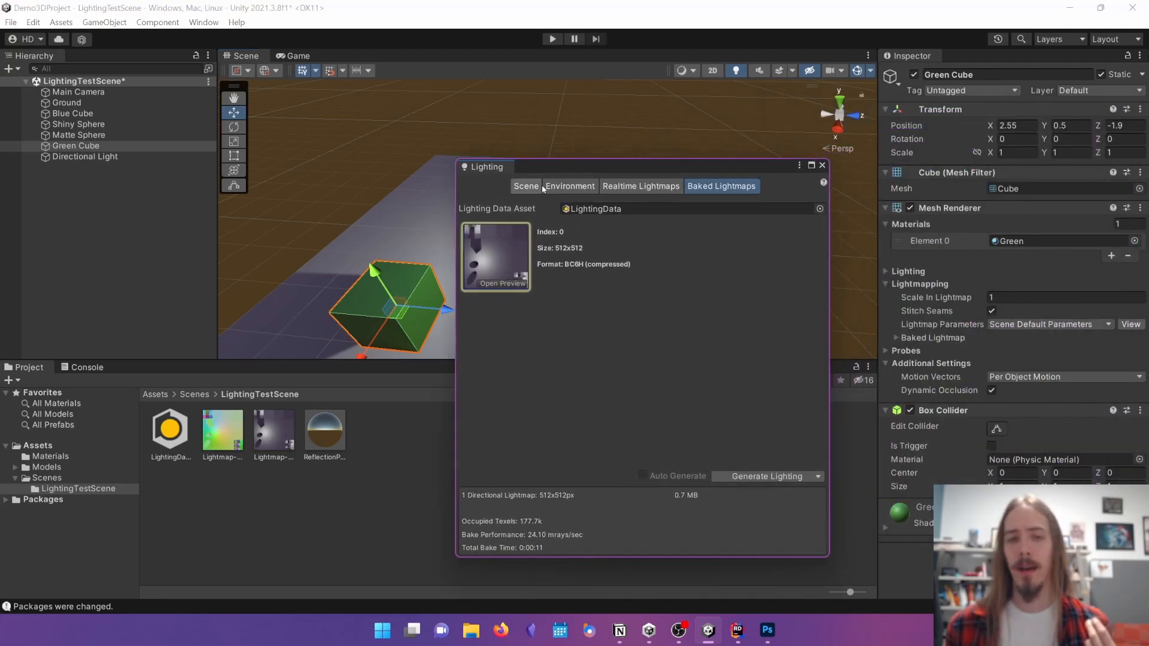
pyautogui.click(546, 187)
pyautogui.scroll(-2, 579, 286)
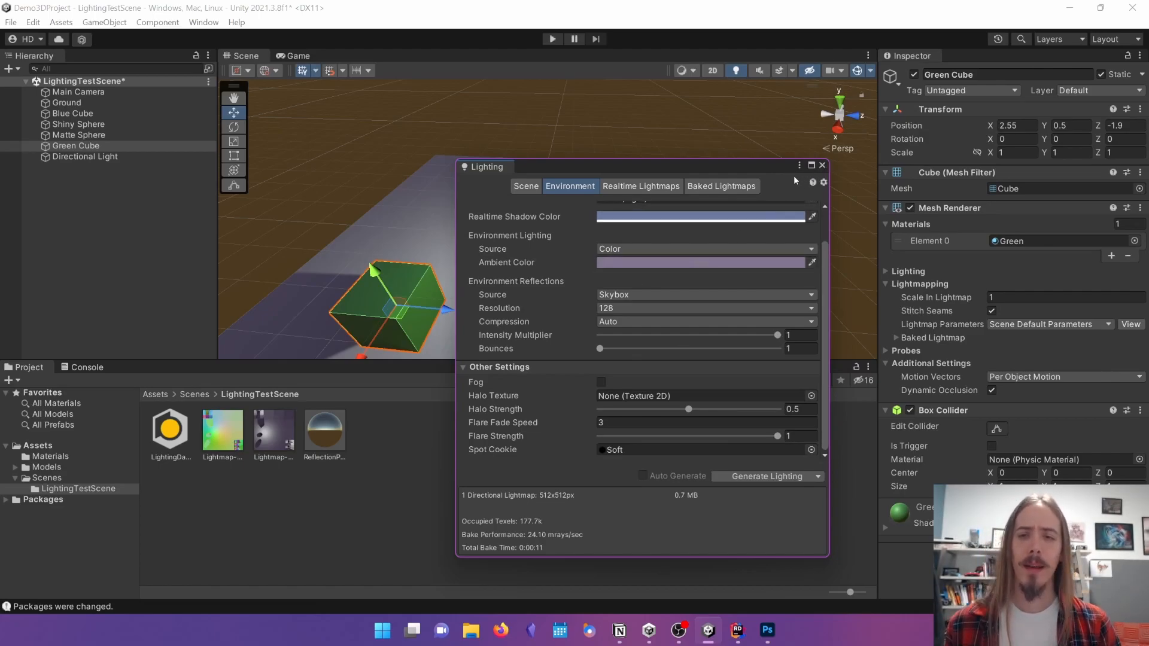
pyautogui.click(822, 165)
# - Move the blue cube across the ground to about X -0.17, Z -0.19, behind the light
pyautogui.click(565, 204)
pyautogui.moveTo(565, 204)
pyautogui.mouseDown()
pyautogui.moveTo(679, 166)
pyautogui.moveTo(487, 205)
pyautogui.moveTo(549, 153)
pyautogui.moveTo(553, 192)
pyautogui.moveTo(537, 184)
pyautogui.moveTo(553, 206)
pyautogui.moveTo(546, 214)
pyautogui.moveTo(573, 219)
pyautogui.mouseUp()
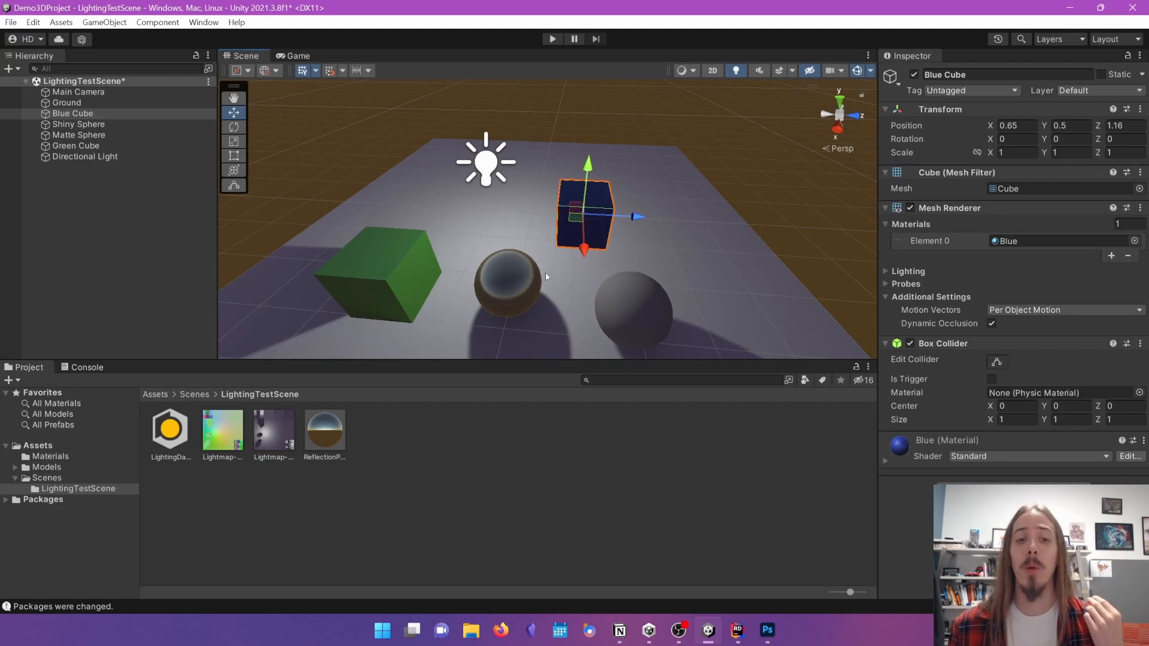
pyautogui.moveTo(573, 223); pyautogui.dragTo(435, 205)
pyautogui.scroll(-2, 525, 203)
pyautogui.scroll(2, 435, 206)
pyautogui.moveTo(436, 206); pyautogui.dragTo(504, 242, button='middle')
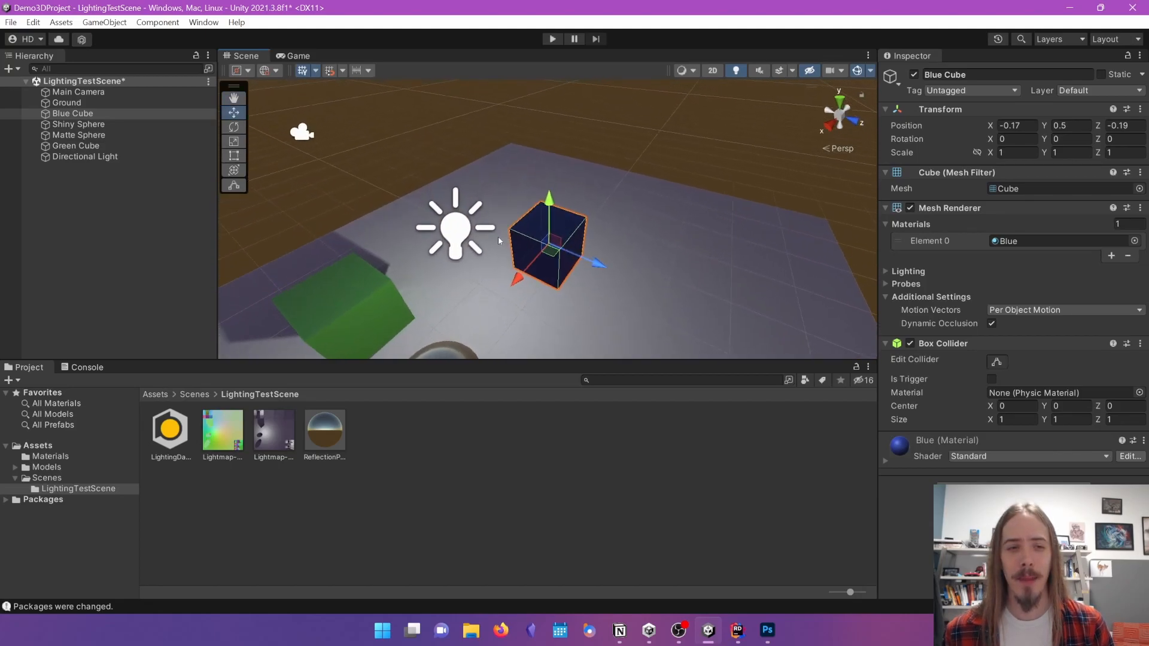
# - Set the point light's mode to Mixed and its intensity to 1.63
pyautogui.click(468, 231)
pyautogui.click(1014, 229)
pyautogui.click(1016, 262)
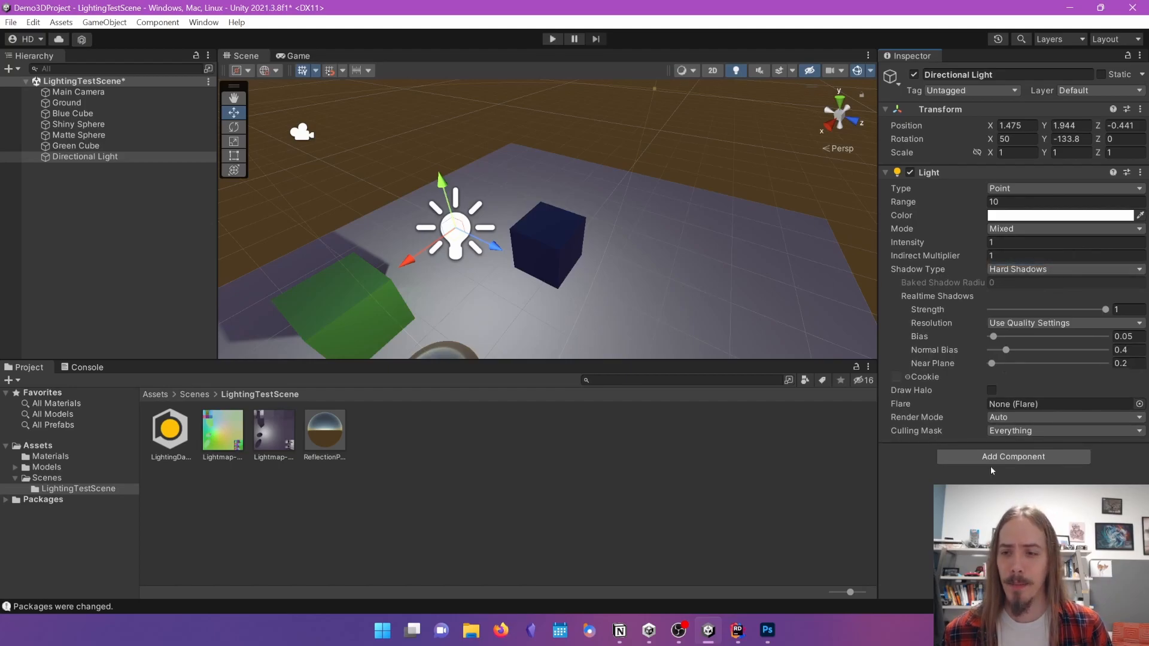
pyautogui.click(524, 243)
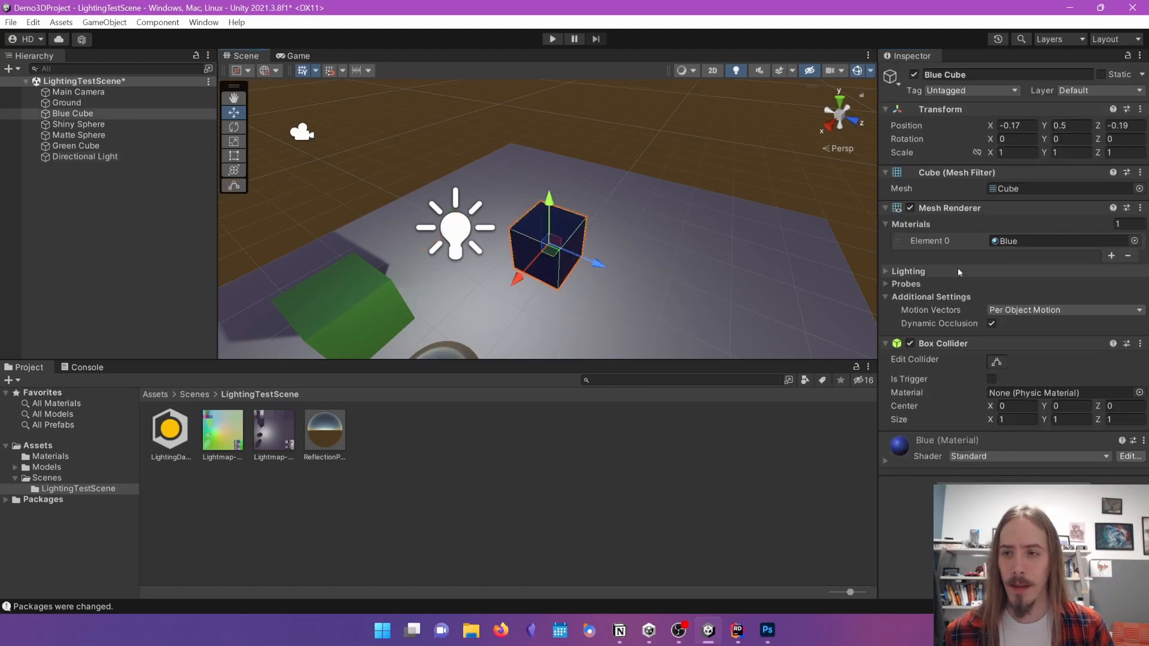
pyautogui.click(445, 225)
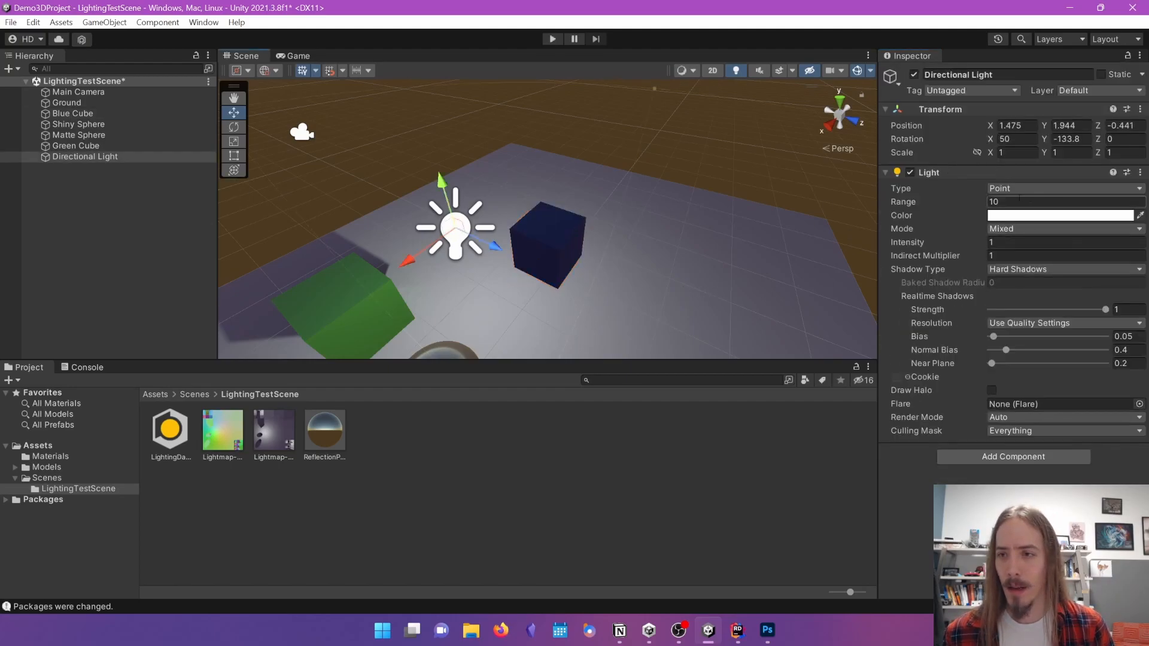
pyautogui.moveTo(934, 243); pyautogui.dragTo(948, 246)
pyautogui.scroll(-3, 427, 259)
# - Move the point light away from the blue cube to about X 1.26, Z -1.93
pyautogui.click(547, 223)
pyautogui.moveTo(547, 222); pyautogui.dragTo(623, 264, button='right')
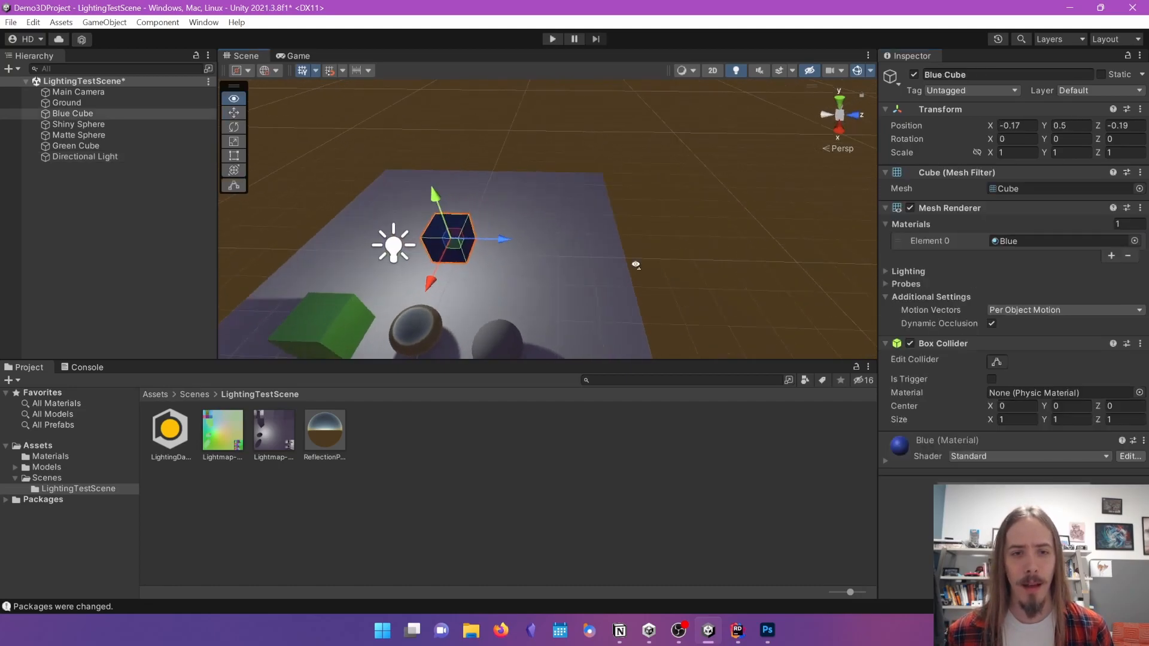
pyautogui.moveTo(623, 264); pyautogui.dragTo(708, 272, button='middle')
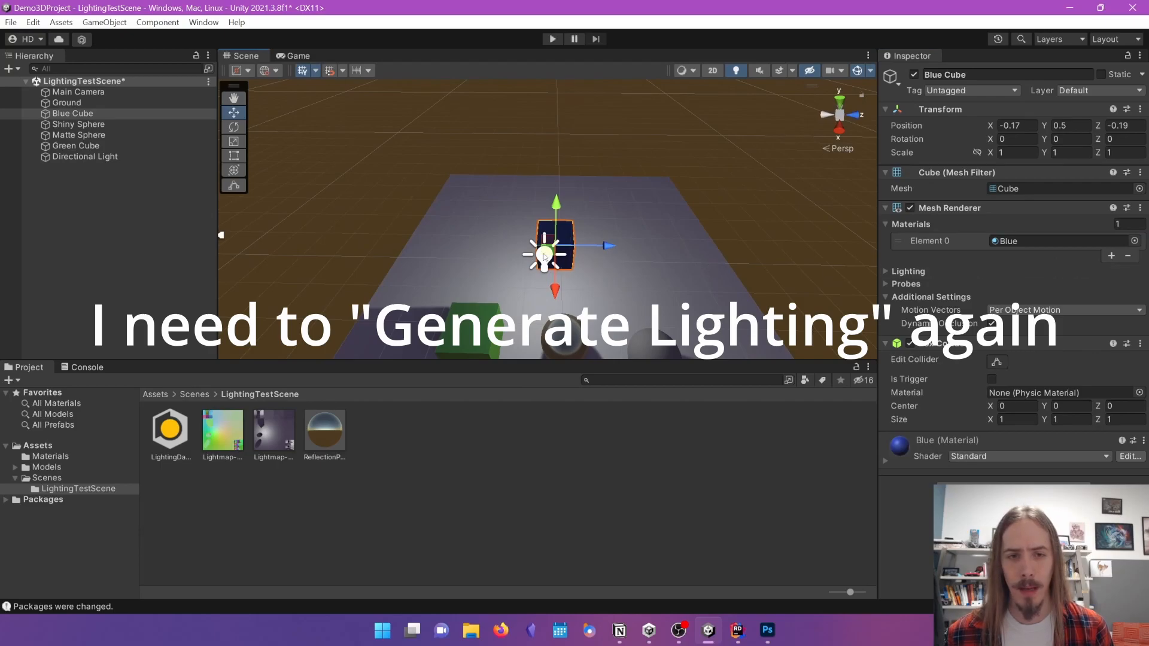
pyautogui.click(542, 268)
pyautogui.moveTo(543, 263); pyautogui.dragTo(473, 254)
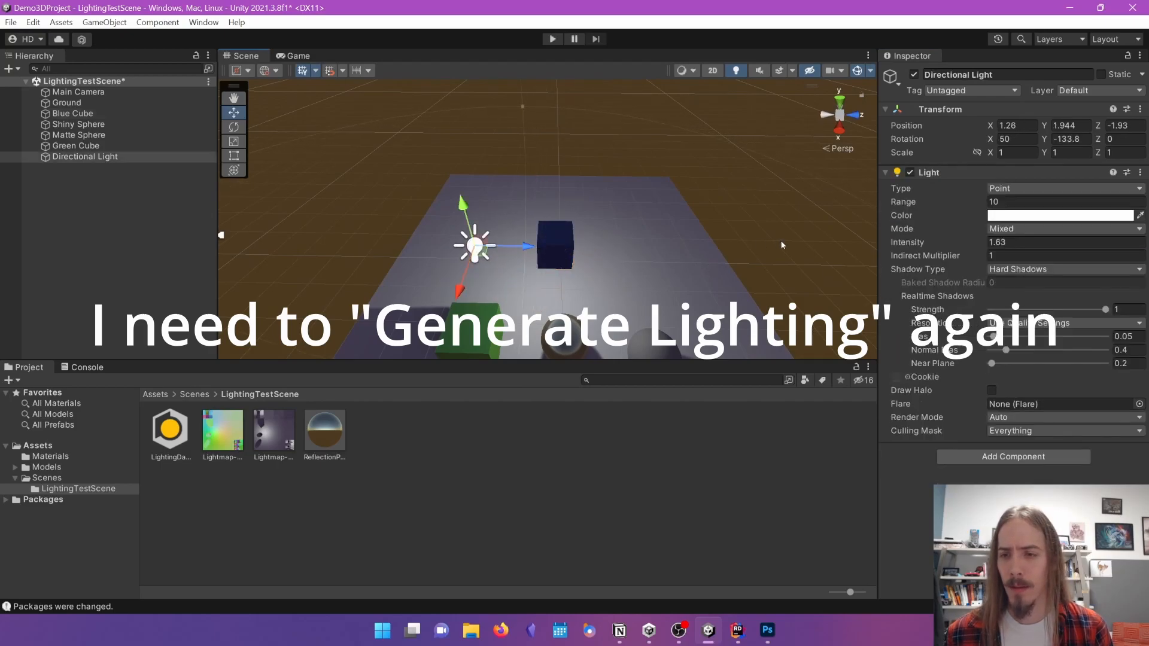
# - Add an area light and place it above the scene objects at about X 2.64, Y 2.93, Z 0.10
pyautogui.rightClick(171, 195)
pyautogui.moveTo(239, 469)
pyautogui.click(395, 477)
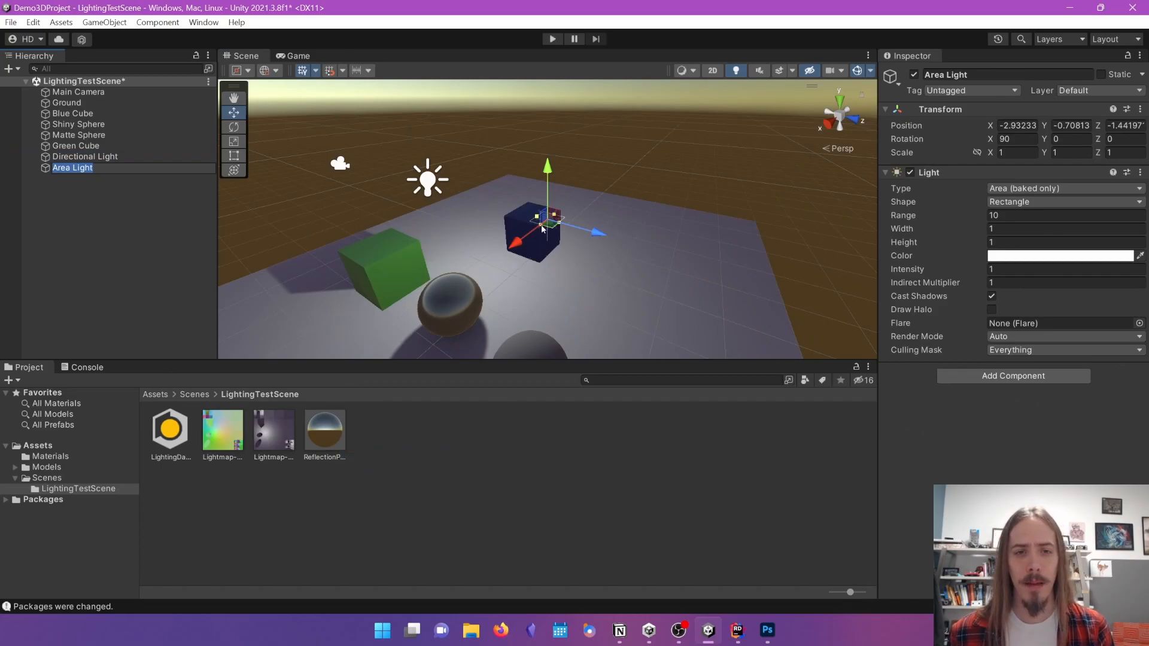
pyautogui.press('f')
pyautogui.moveTo(544, 222); pyautogui.dragTo(469, 246)
pyautogui.scroll(-3, 542, 158)
pyautogui.scroll(-3, 515, 326)
pyautogui.moveTo(469, 246); pyautogui.dragTo(575, 280, button='right')
pyautogui.moveTo(601, 251); pyautogui.dragTo(528, 187)
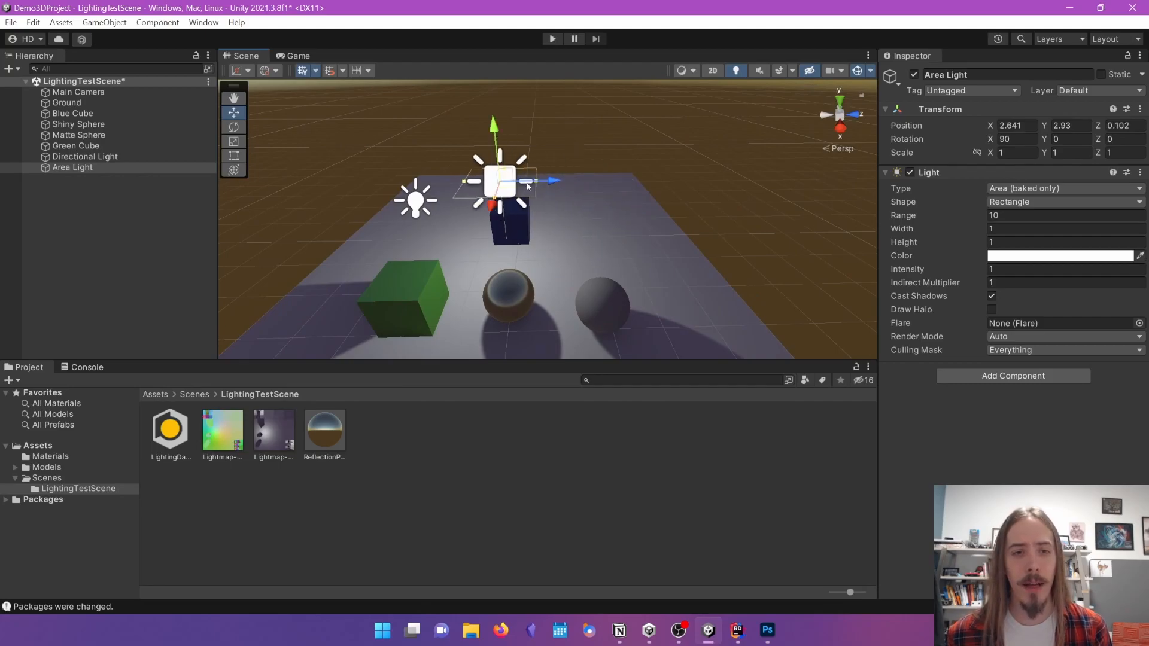
# - Lower the area light to about Y 1.48 and enlarge its rectangle to about 2.61 wide and 3.97 high
pyautogui.scroll(-2, 457, 133)
pyautogui.moveTo(500, 134); pyautogui.dragTo(507, 210)
pyautogui.moveTo(485, 259); pyautogui.dragTo(443, 256)
pyautogui.scroll(-2, 521, 271)
pyautogui.moveTo(499, 250); pyautogui.dragTo(504, 220)
pyautogui.scroll(-4, 504, 219)
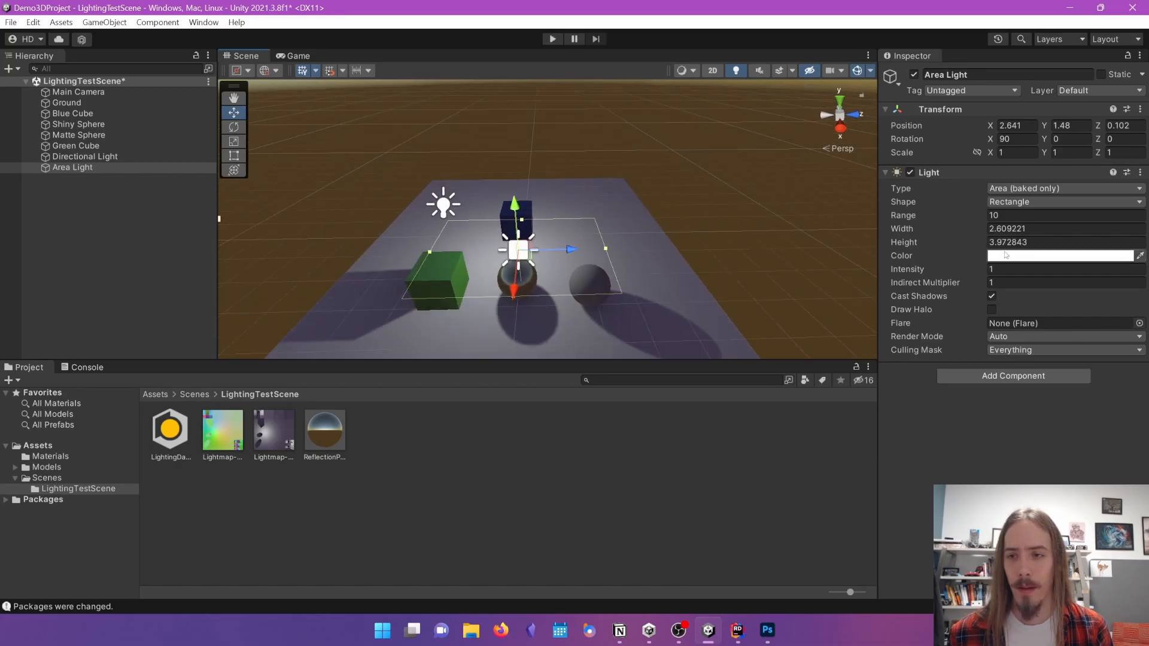
# - Set the area light's color to a bright green with hue 115 and saturation 100
pyautogui.click(1059, 255)
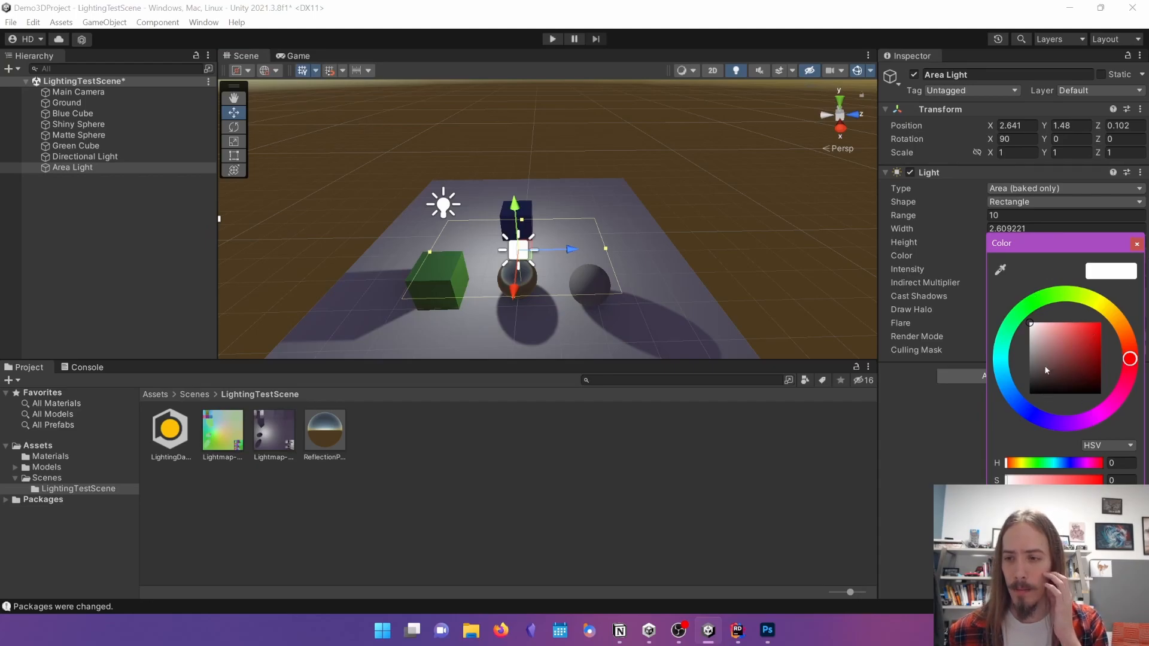
pyautogui.click(1037, 296)
pyautogui.moveTo(1076, 348); pyautogui.dragTo(1107, 316)
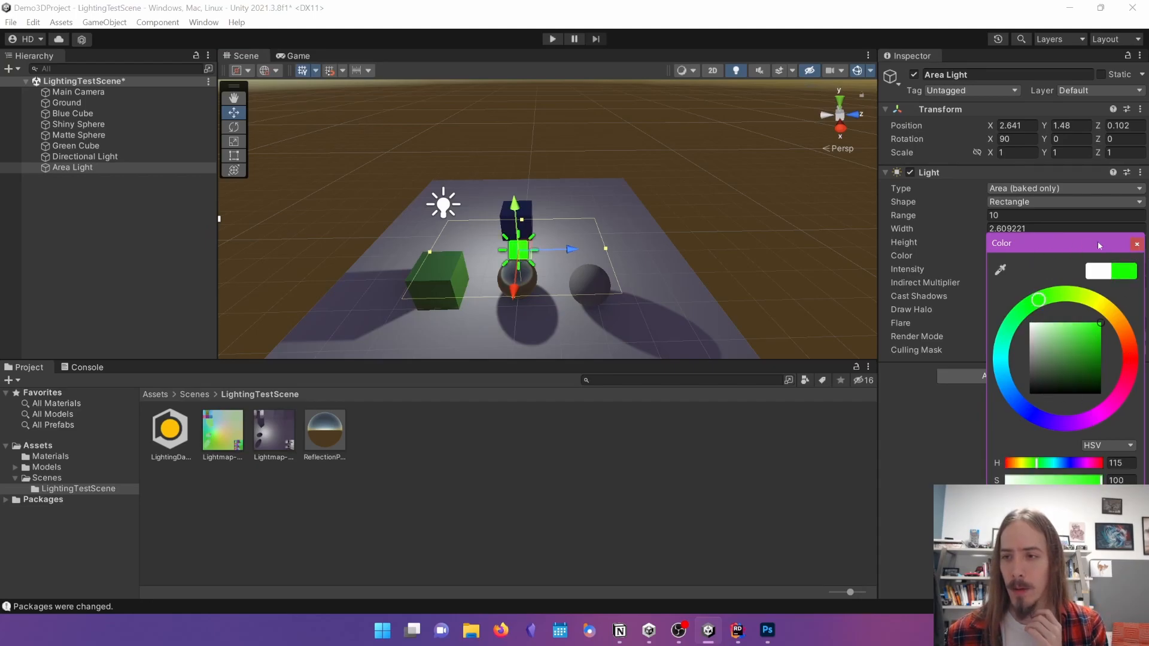
pyautogui.click(1136, 244)
# - Set the area light's intensity to 6 and save the scene
pyautogui.click(1028, 270)
pyautogui.write('6')
pyautogui.press('Return')
pyautogui.hotkey('ctrl', 's')
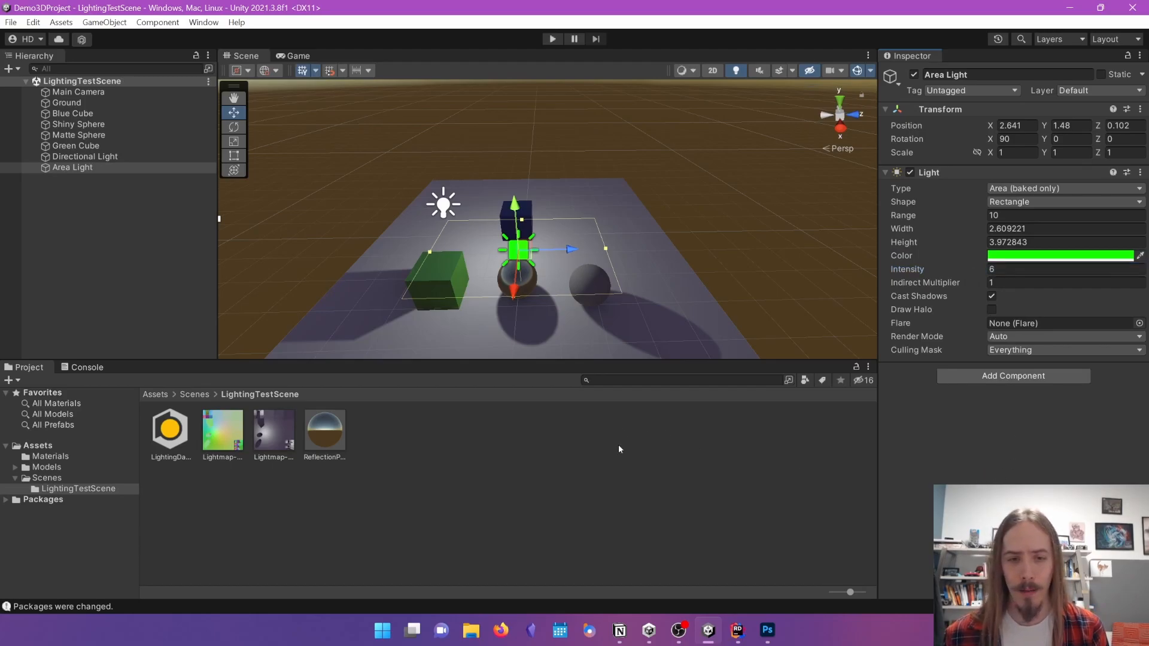
# - Open the Lighting window, start generating the lighting with the area light, and close the window
pyautogui.click(204, 22)
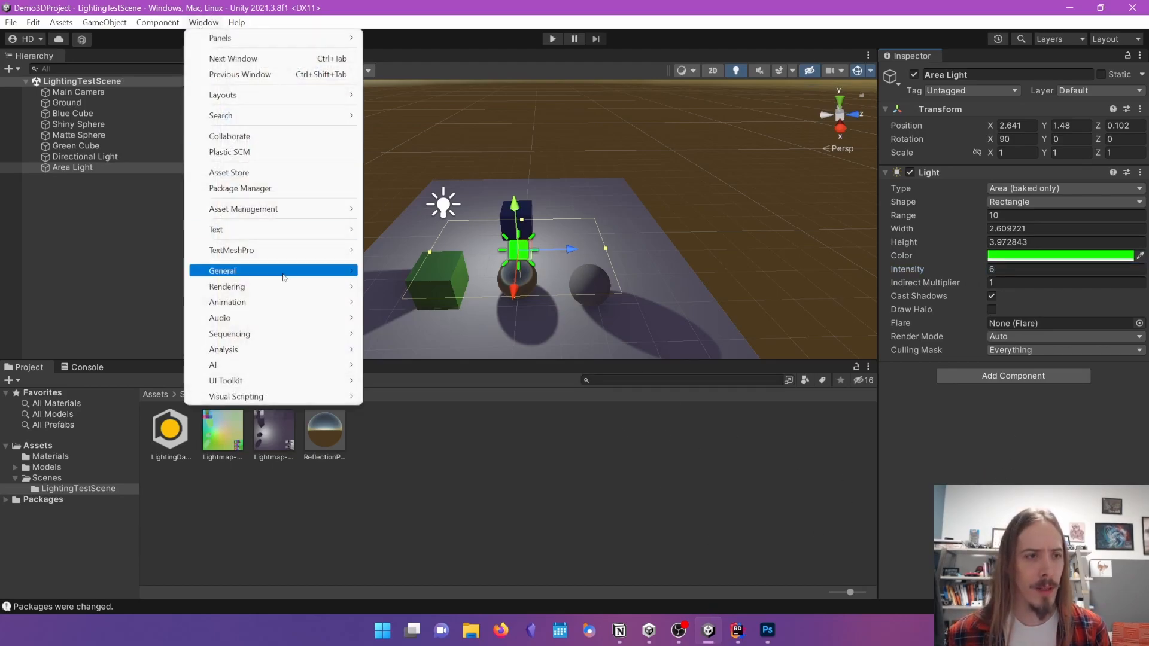
pyautogui.moveTo(285, 286)
pyautogui.click(401, 286)
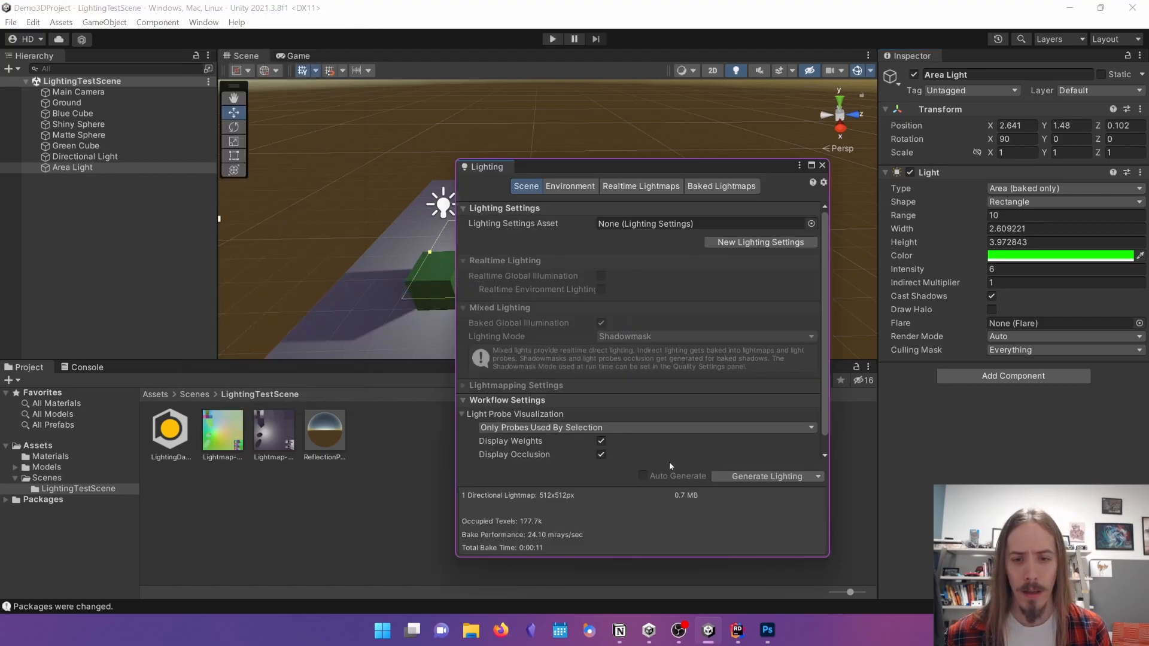
pyautogui.click(739, 476)
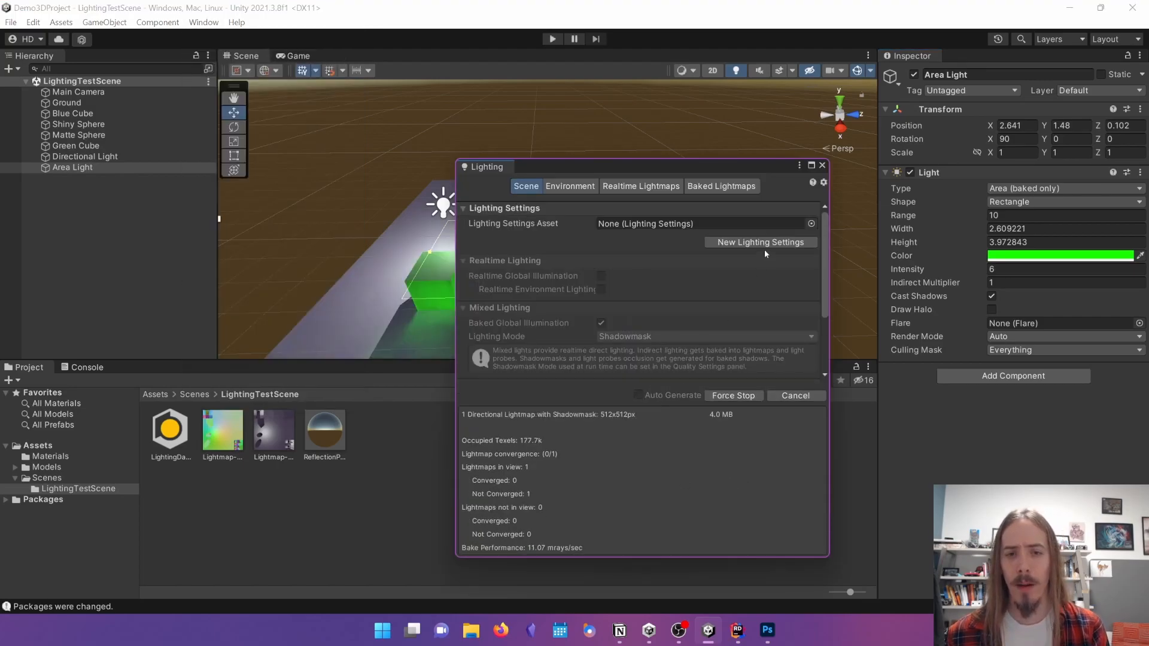
pyautogui.click(822, 165)
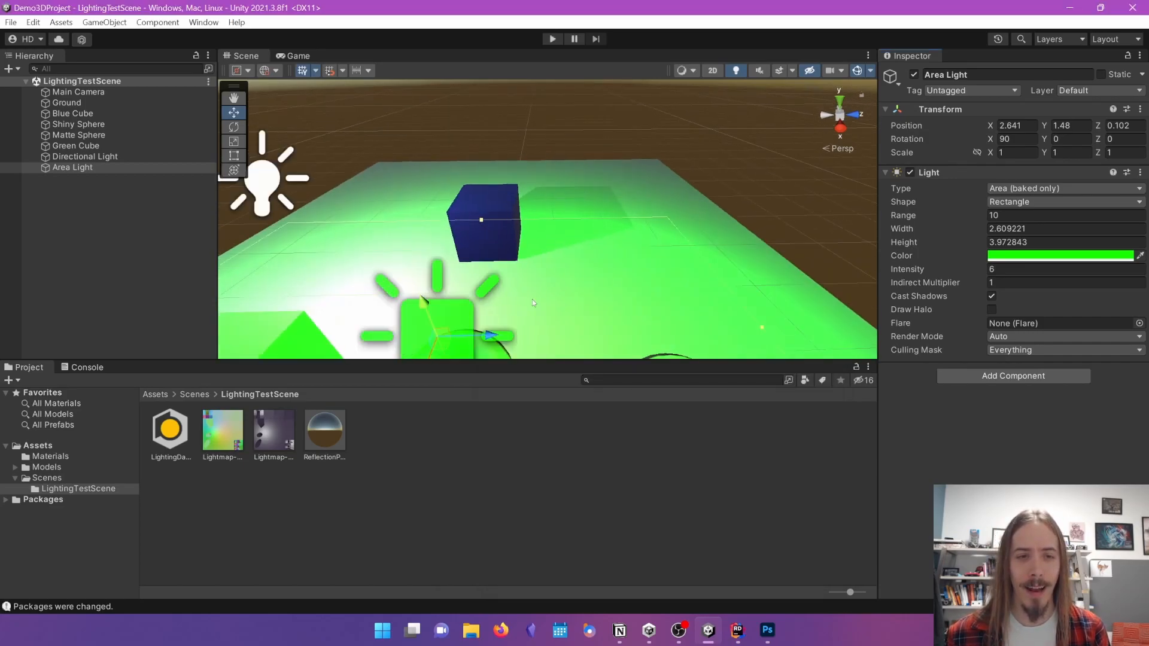
# - Examine the green baked light on the objects and raise the area light to about Y 3.22
pyautogui.scroll(-5, 556, 285)
pyautogui.scroll(4, 557, 285)
pyautogui.moveTo(556, 284); pyautogui.dragTo(451, 266, button='middle')
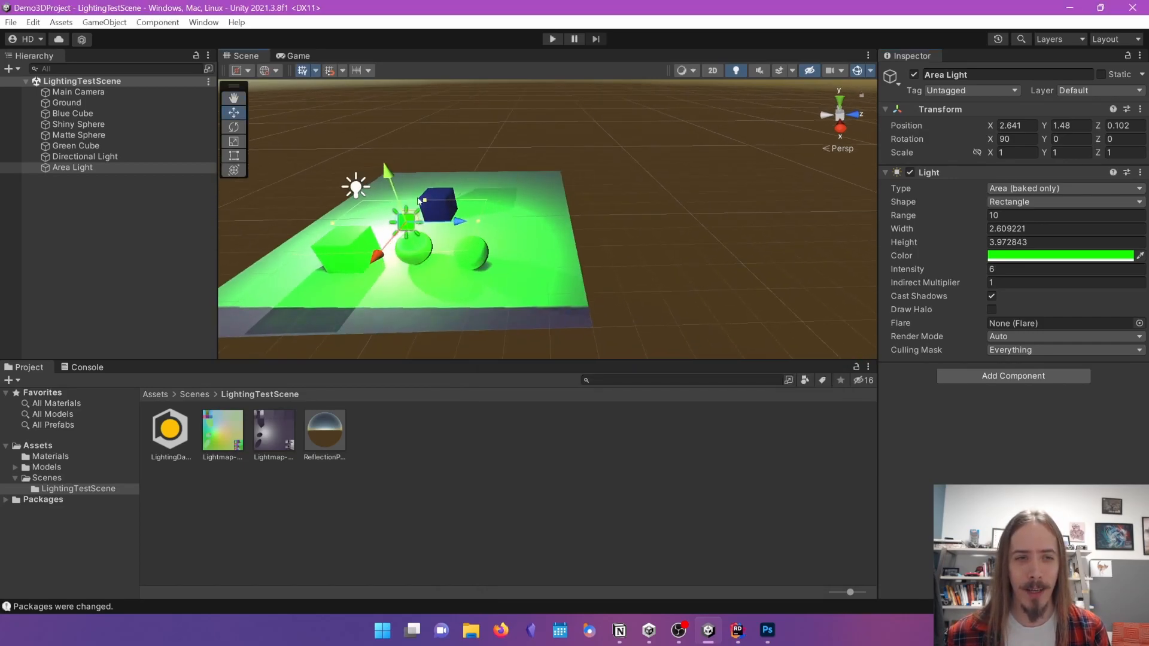
pyautogui.moveTo(384, 170); pyautogui.dragTo(372, 100)
# - Reopen the Lighting window, force stop the running bake and generate the lighting again
pyautogui.click(203, 22)
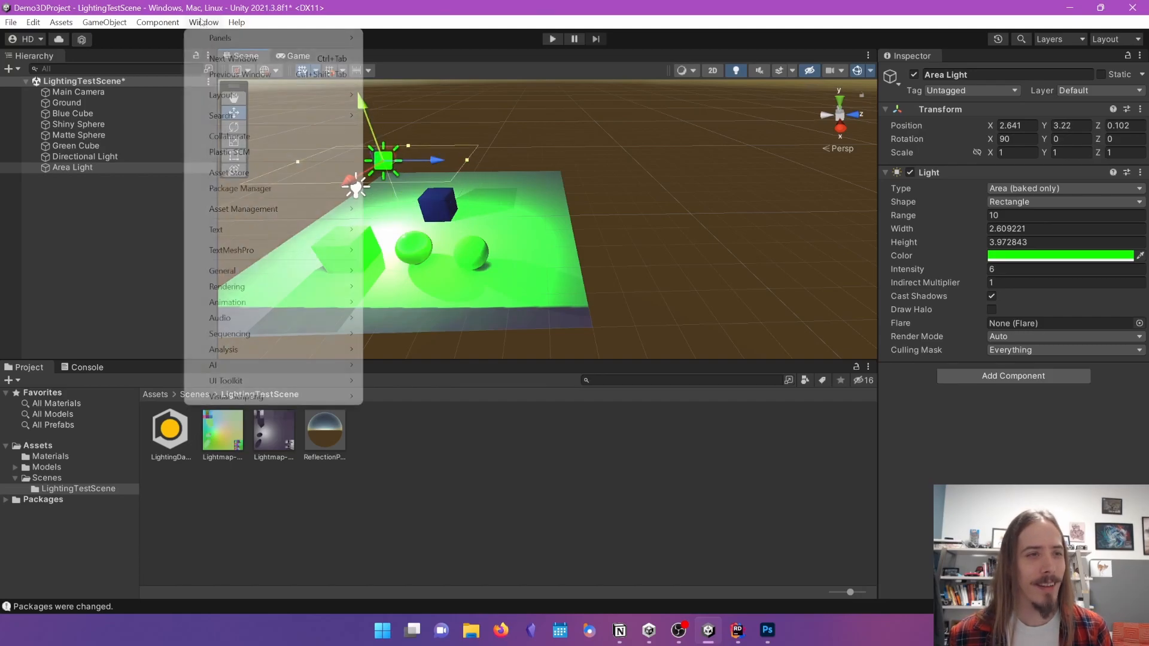
pyautogui.moveTo(239, 286)
pyautogui.click(395, 286)
pyautogui.click(733, 396)
pyautogui.click(741, 395)
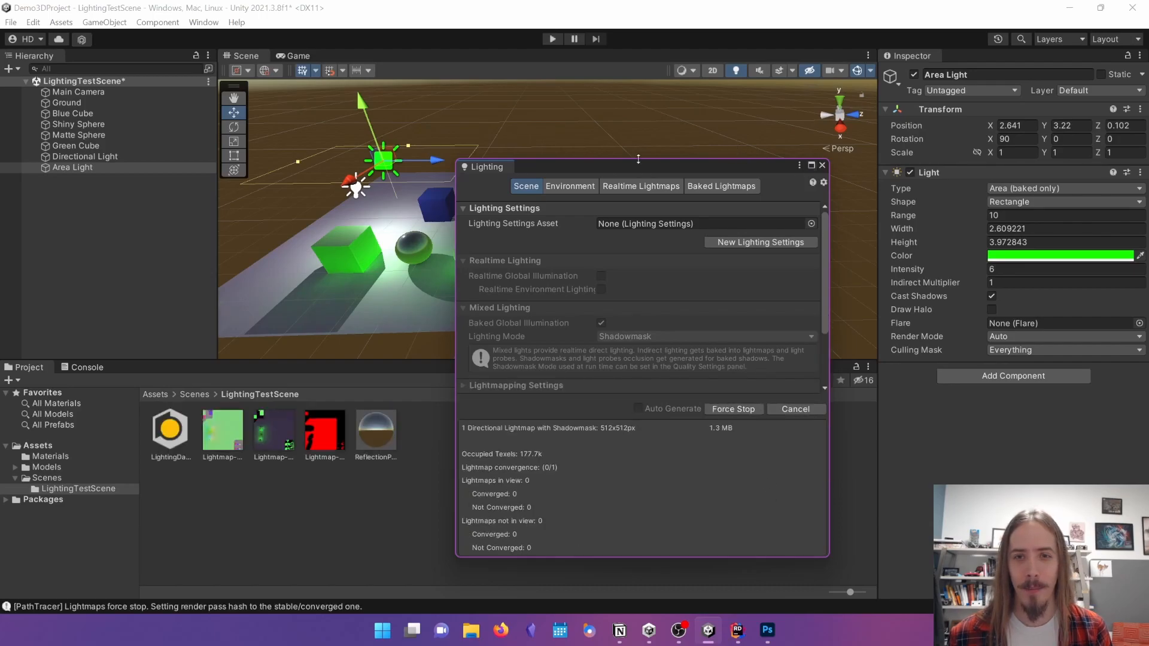
# - Dock the Lighting window between the Scene view and the Inspector, and view the lit objects up close
pyautogui.moveTo(503, 170); pyautogui.dragTo(866, 176)
pyautogui.moveTo(345, 272); pyautogui.dragTo(455, 241, button='middle')
pyautogui.scroll(4, 465, 224)
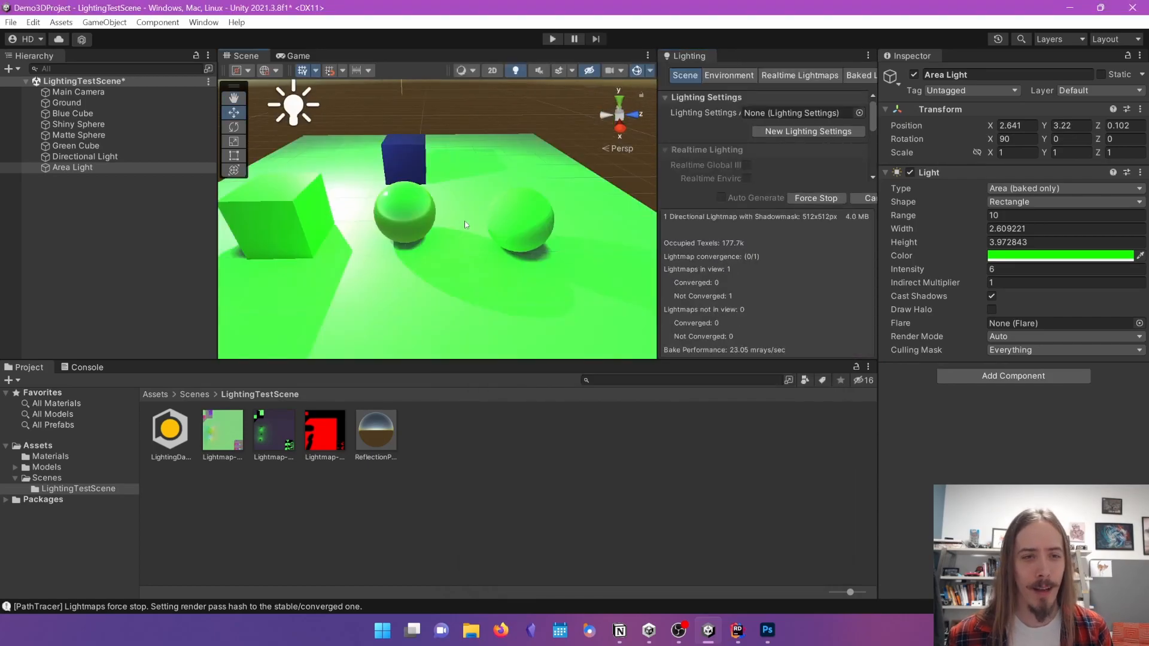
# - Set the area light's intensity to 2 and save the scene
pyautogui.scroll(-4, 465, 224)
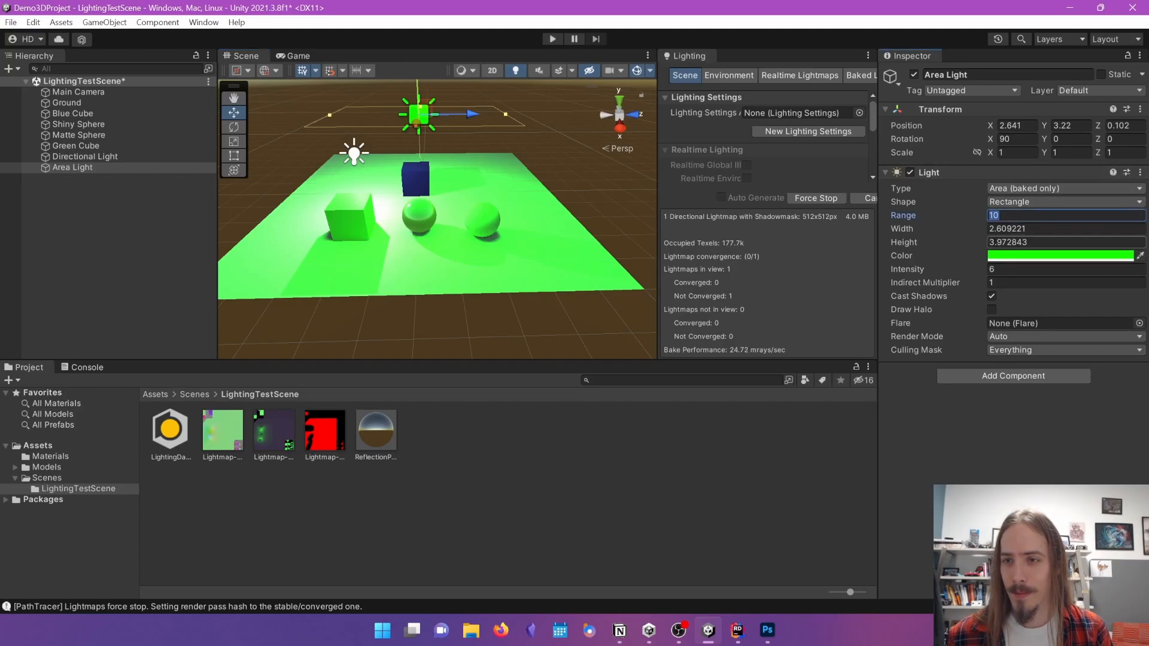
pyautogui.click(1058, 269)
pyautogui.press('BackSpace')
pyautogui.write('2')
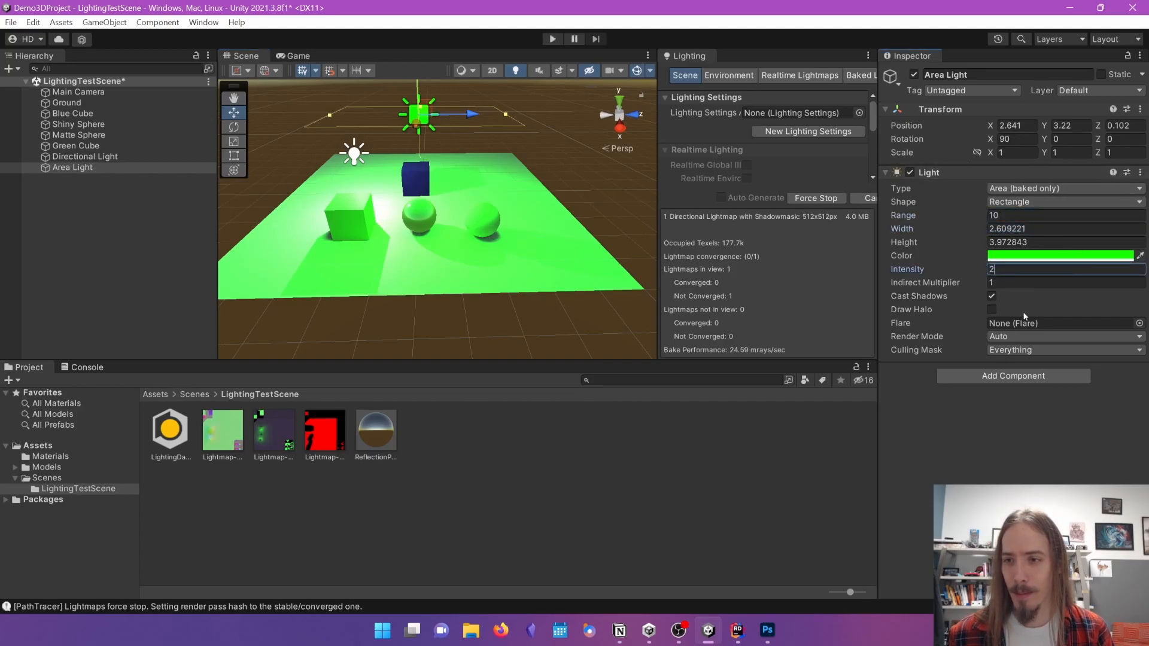
pyautogui.hotkey('ctrl', 's')
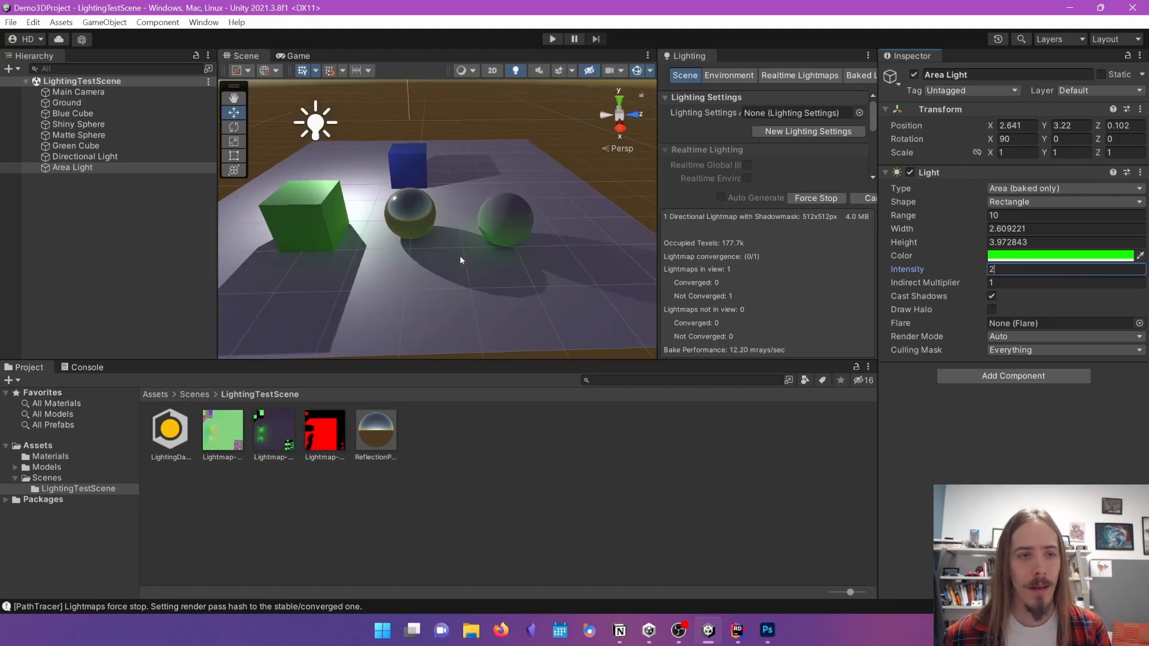
# - Examine the green baked light on the ground, cubes and spheres from several angles
pyautogui.scroll(5, 459, 256)
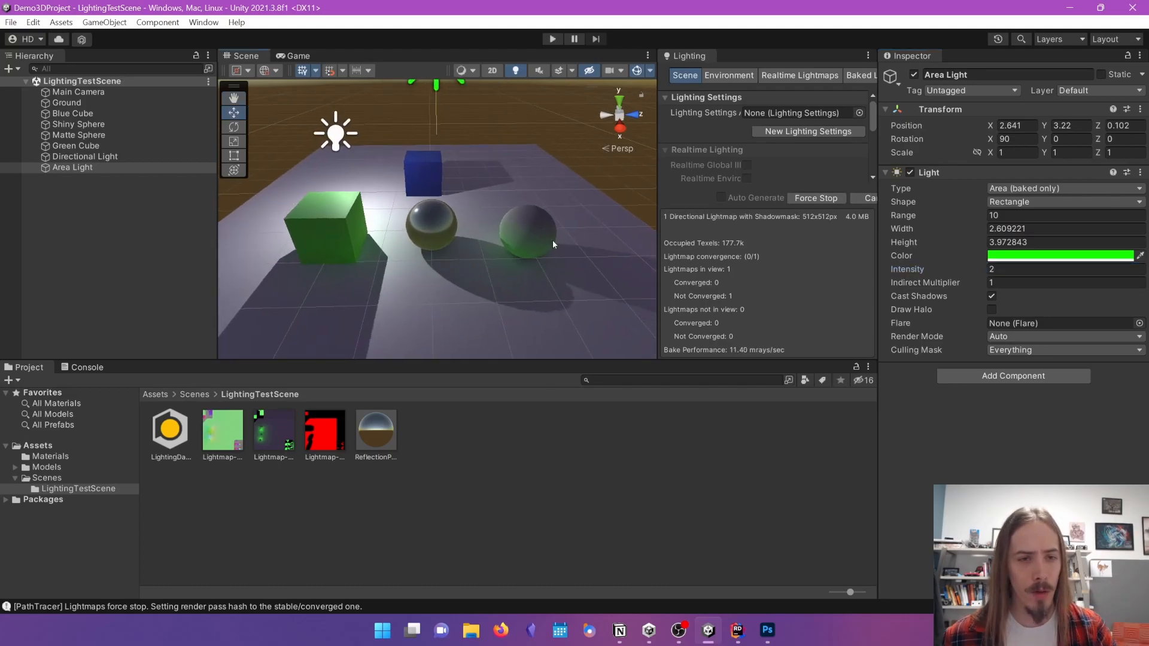
pyautogui.click(479, 260)
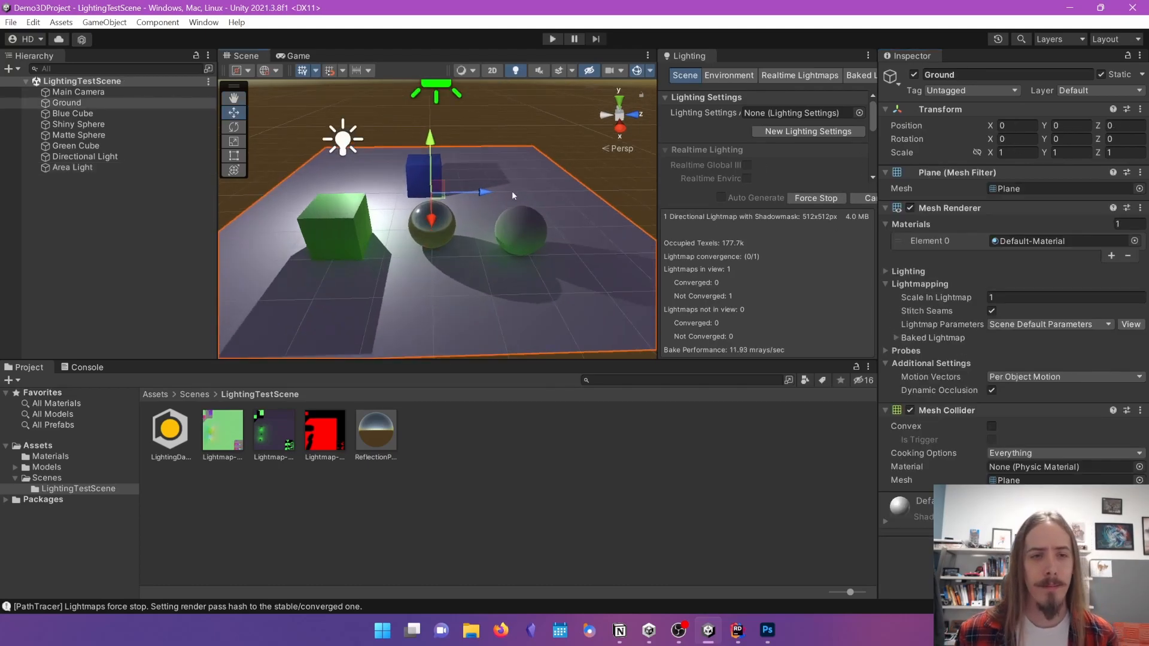
pyautogui.scroll(5, 506, 214)
pyautogui.moveTo(506, 214); pyautogui.dragTo(523, 248, button='right')
pyautogui.moveTo(522, 248); pyautogui.dragTo(532, 218, button='middle')
pyautogui.moveTo(546, 169); pyautogui.dragTo(542, 212, button='middle')
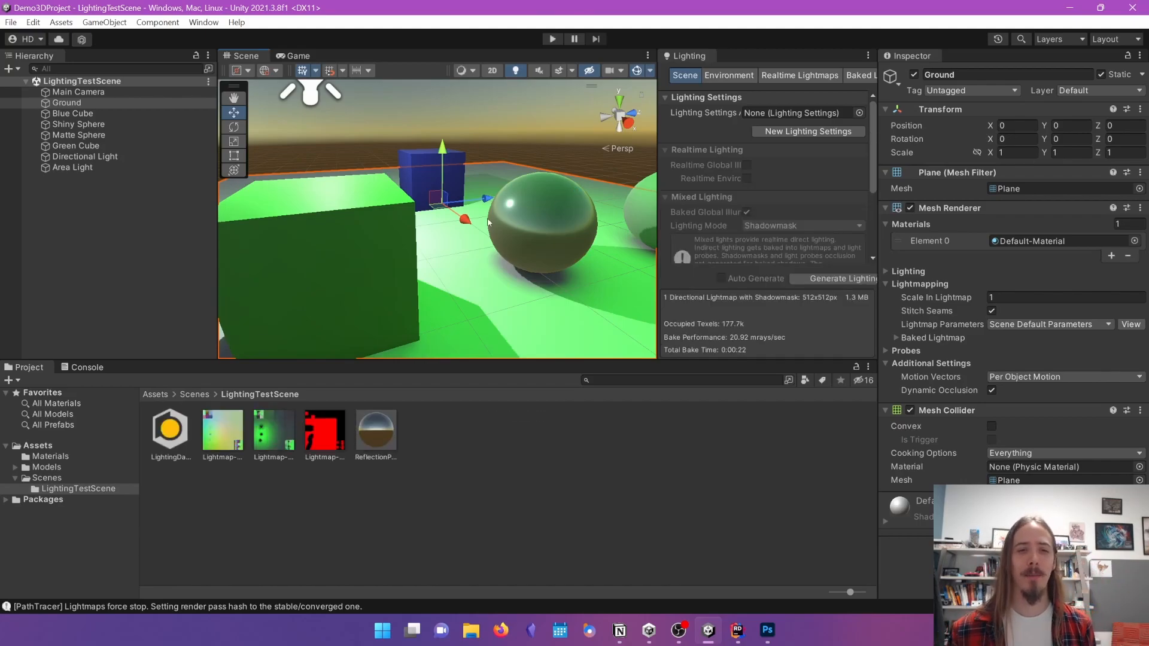
pyautogui.press('f')
pyautogui.scroll(3, 466, 257)
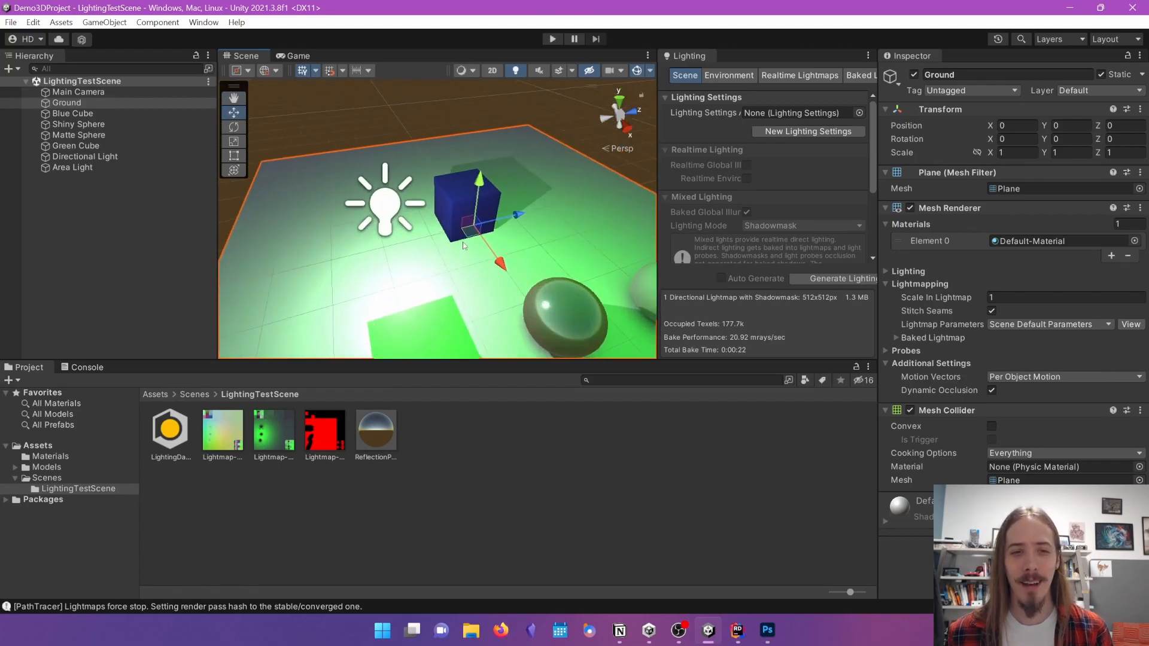
# - Move the blue cube across the ground toward the green cube, to about X 1.2, Z -0.62
pyautogui.click(474, 224)
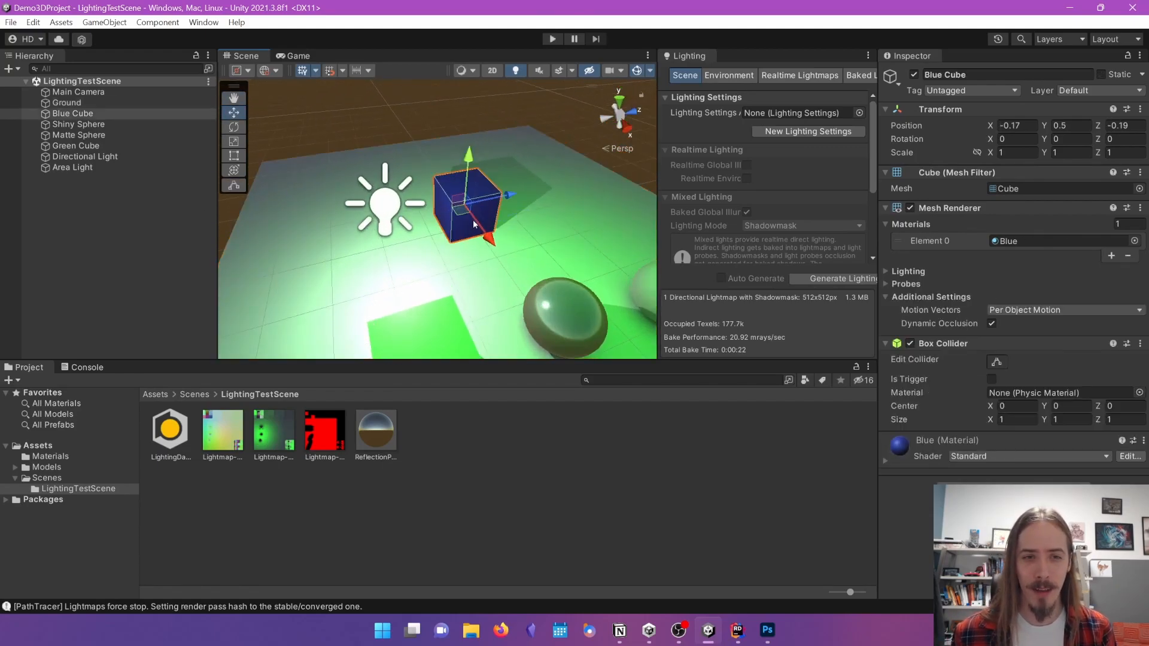
pyautogui.moveTo(462, 210); pyautogui.dragTo(498, 250)
pyautogui.moveTo(498, 250); pyautogui.dragTo(445, 228, button='right')
pyautogui.moveTo(444, 225); pyautogui.dragTo(404, 223)
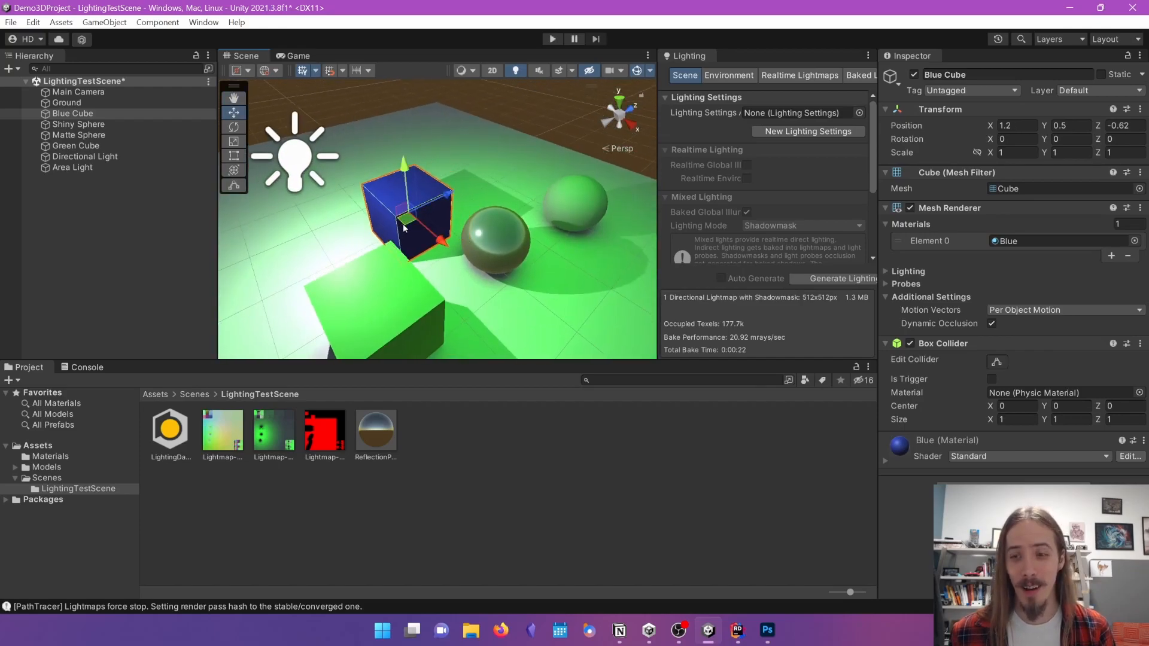
pyautogui.rightClick(135, 209)
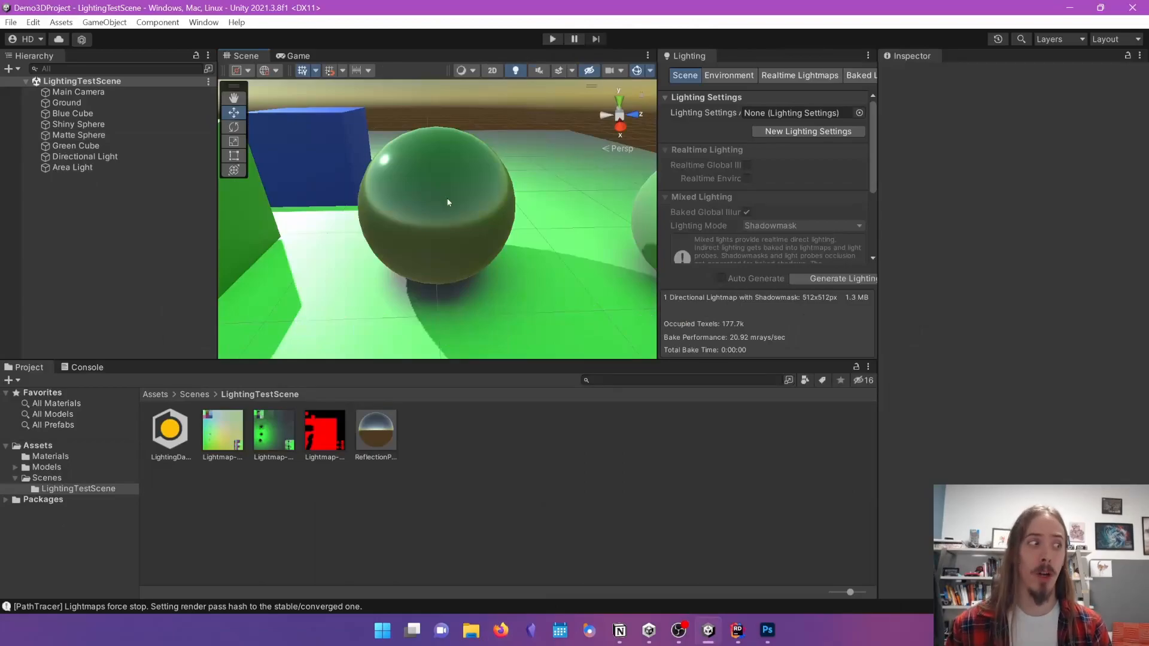
# - Enlarge the Lighting window's height and create a new lighting settings asset with the default name
pyautogui.click(448, 203)
pyautogui.click(250, 230)
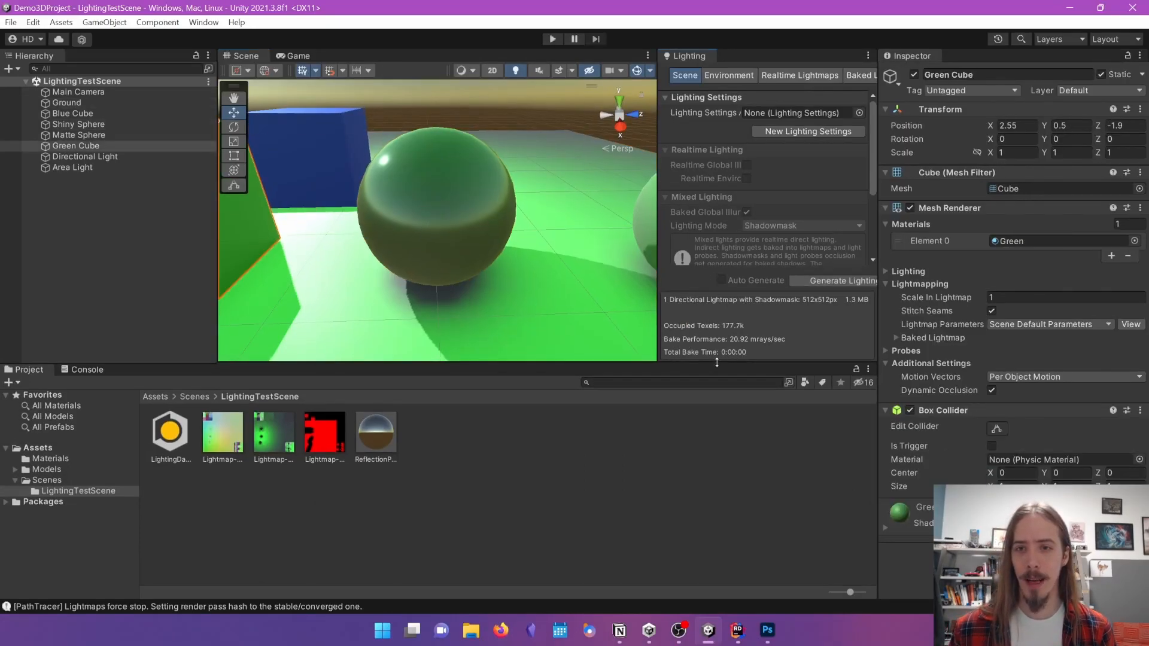
pyautogui.moveTo(716, 358); pyautogui.dragTo(715, 397)
pyautogui.click(822, 135)
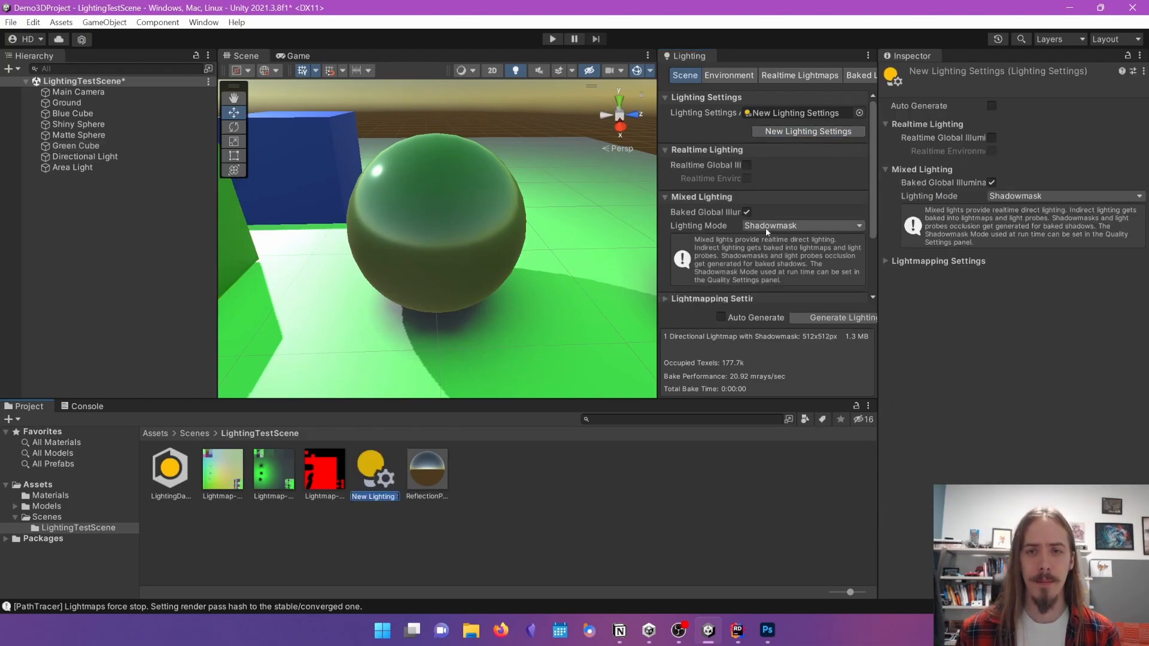
pyautogui.press('Return')
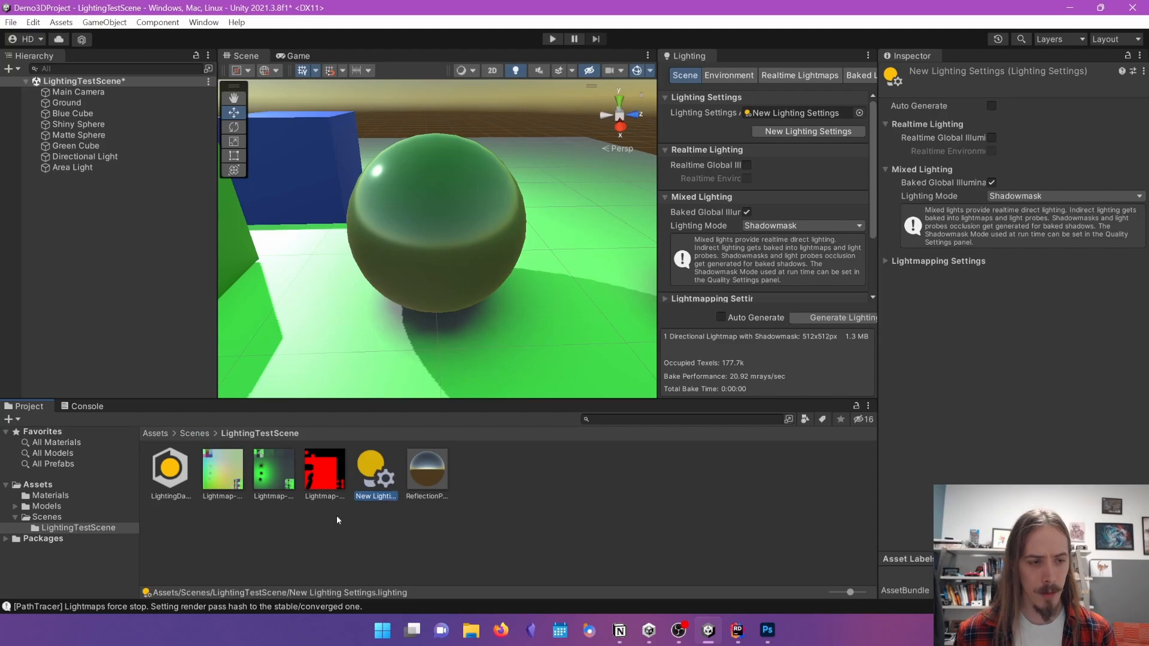
# - Inspect the generated lightmap textures in the LightingTestScene folder
pyautogui.click(207, 433)
pyautogui.click(180, 475)
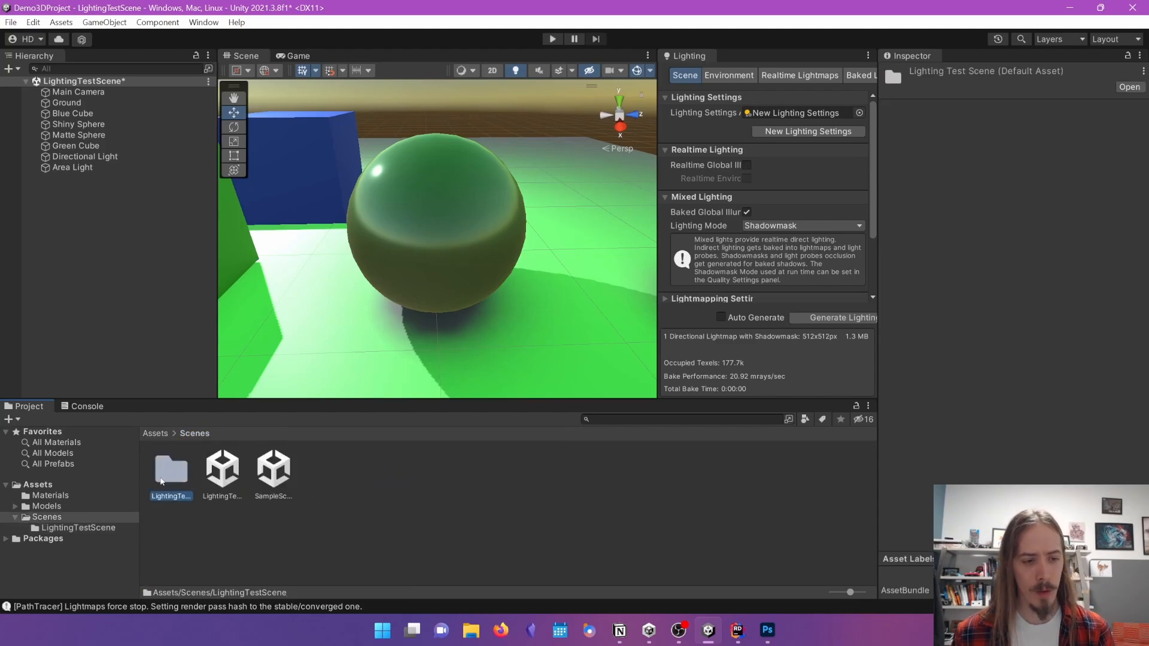
pyautogui.doubleClick(187, 482)
pyautogui.click(223, 470)
pyautogui.click(273, 469)
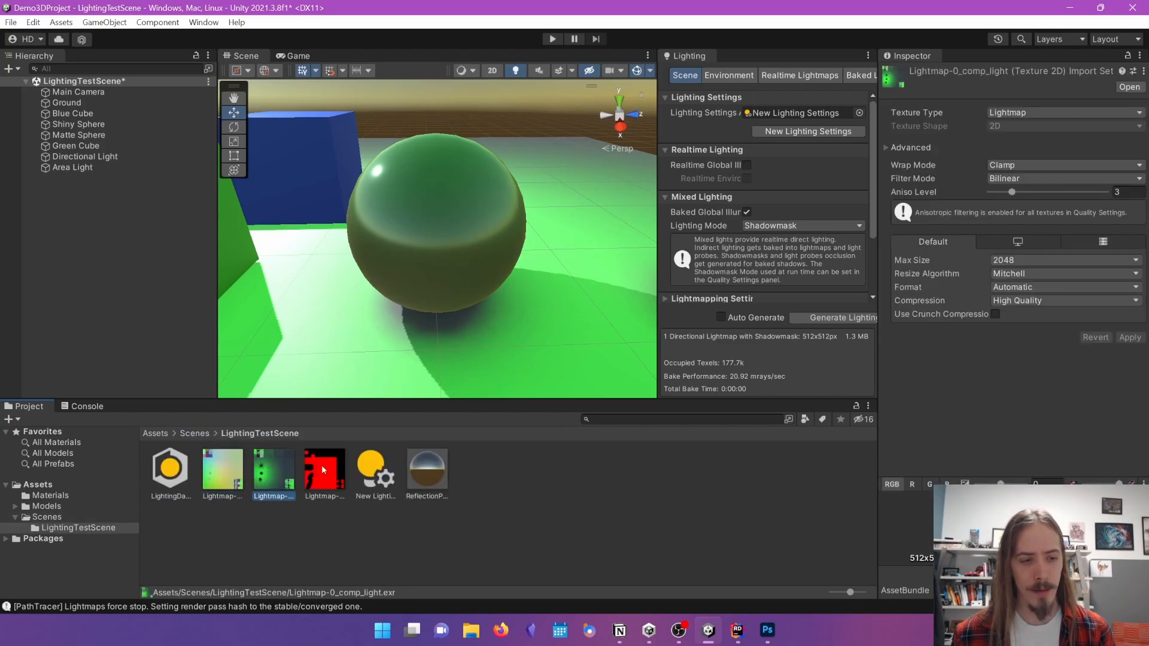
pyautogui.click(324, 471)
# - Enable Auto Generate on the New Lighting Settings asset and widen the Lighting window
pyautogui.click(376, 469)
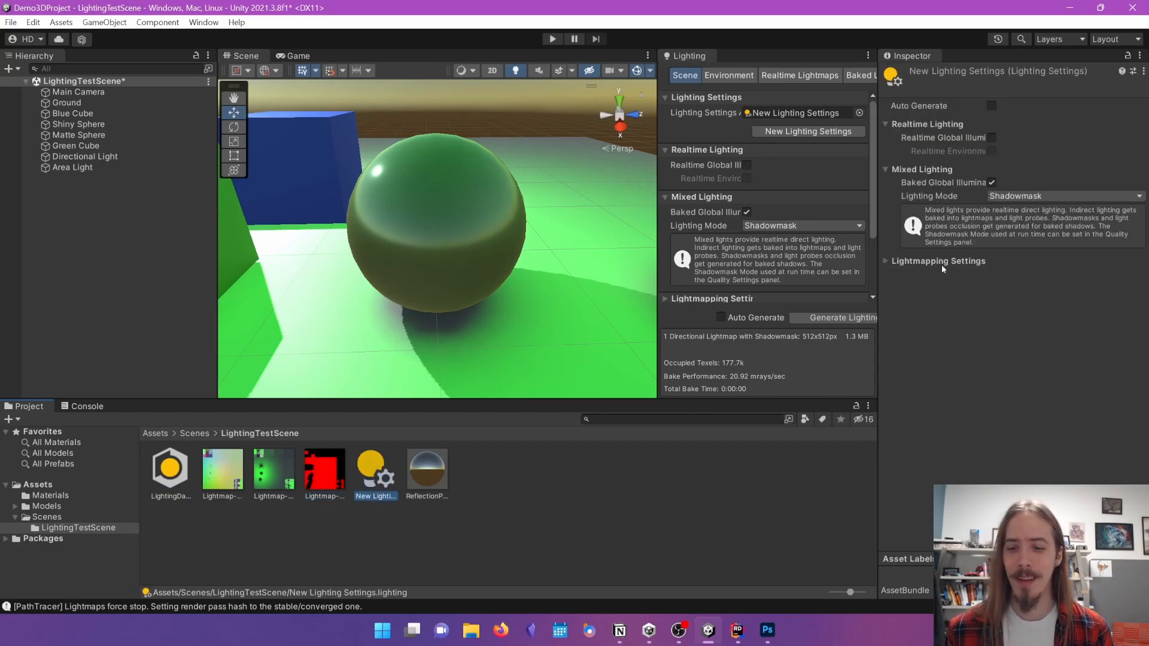
pyautogui.click(991, 105)
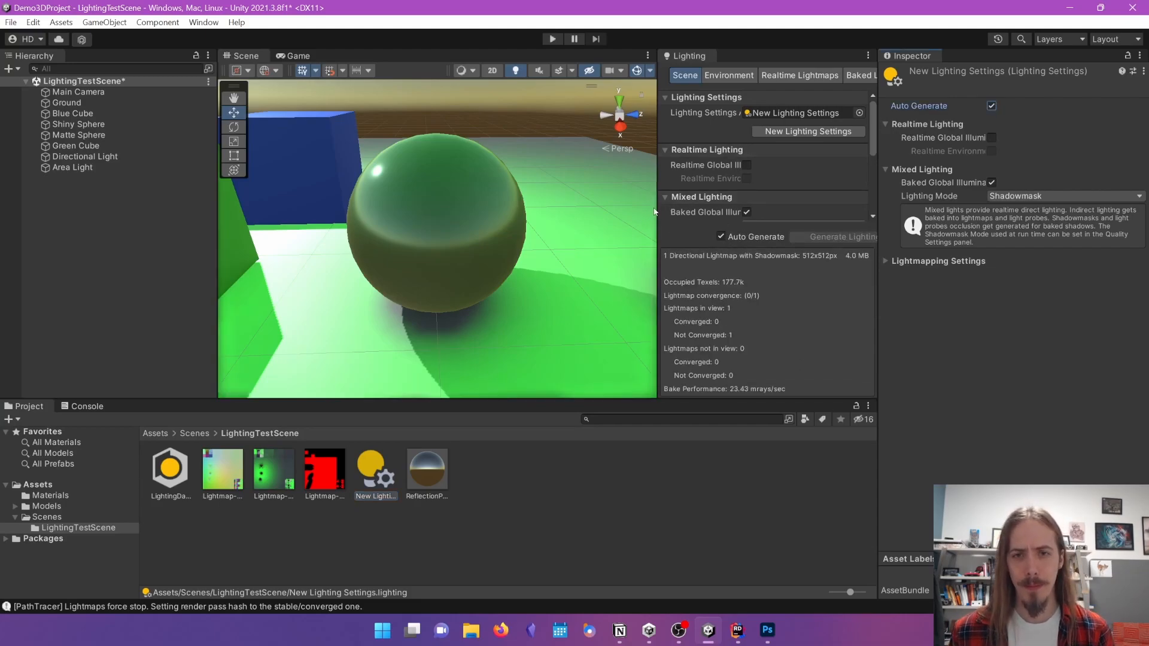
pyautogui.moveTo(654, 210); pyautogui.dragTo(597, 210)
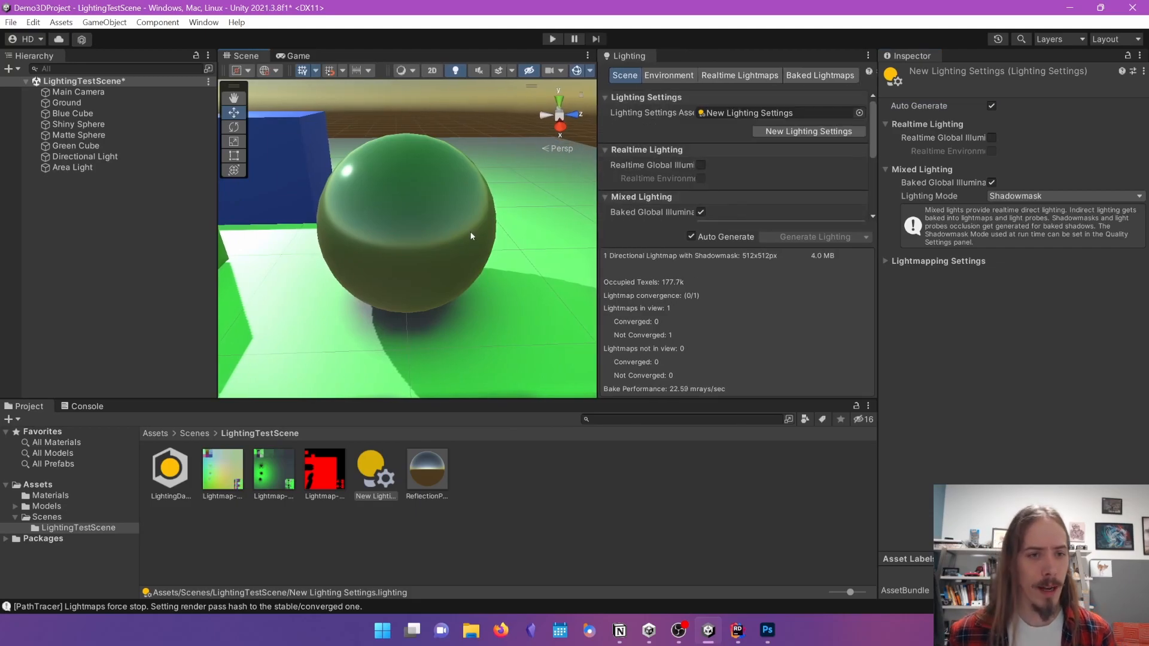
# - Move the shiny sphere to about X 2.846, Z 0.15 and view its surface while the lighting rebakes
pyautogui.click(430, 240)
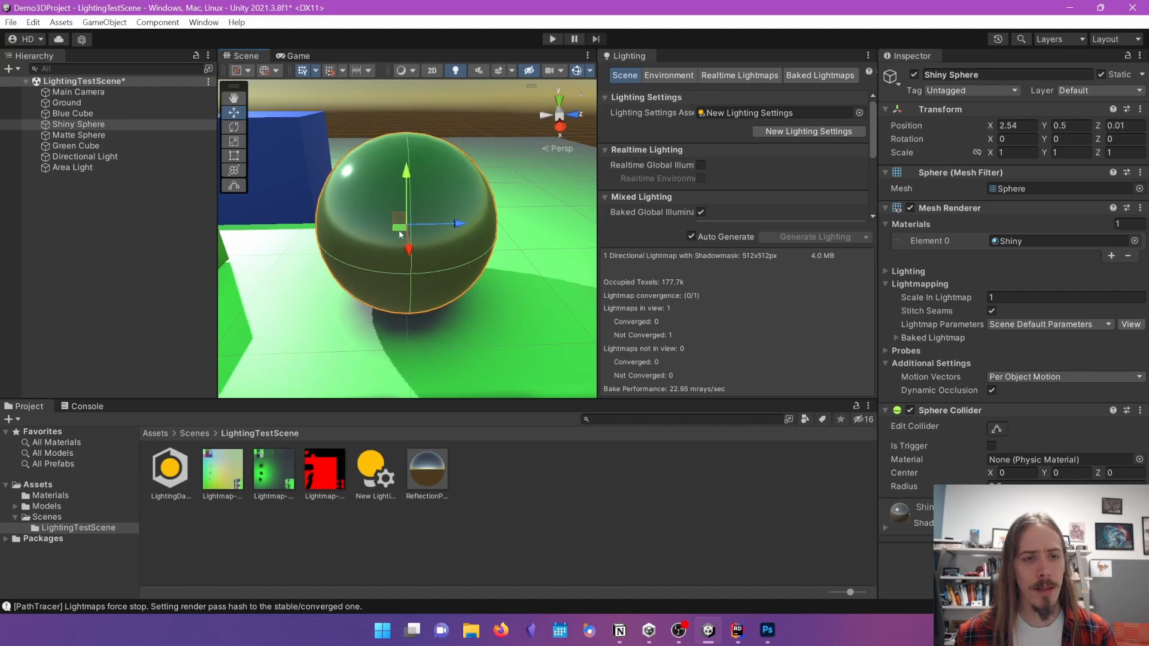
pyautogui.moveTo(403, 228); pyautogui.dragTo(428, 252)
pyautogui.scroll(-3, 428, 252)
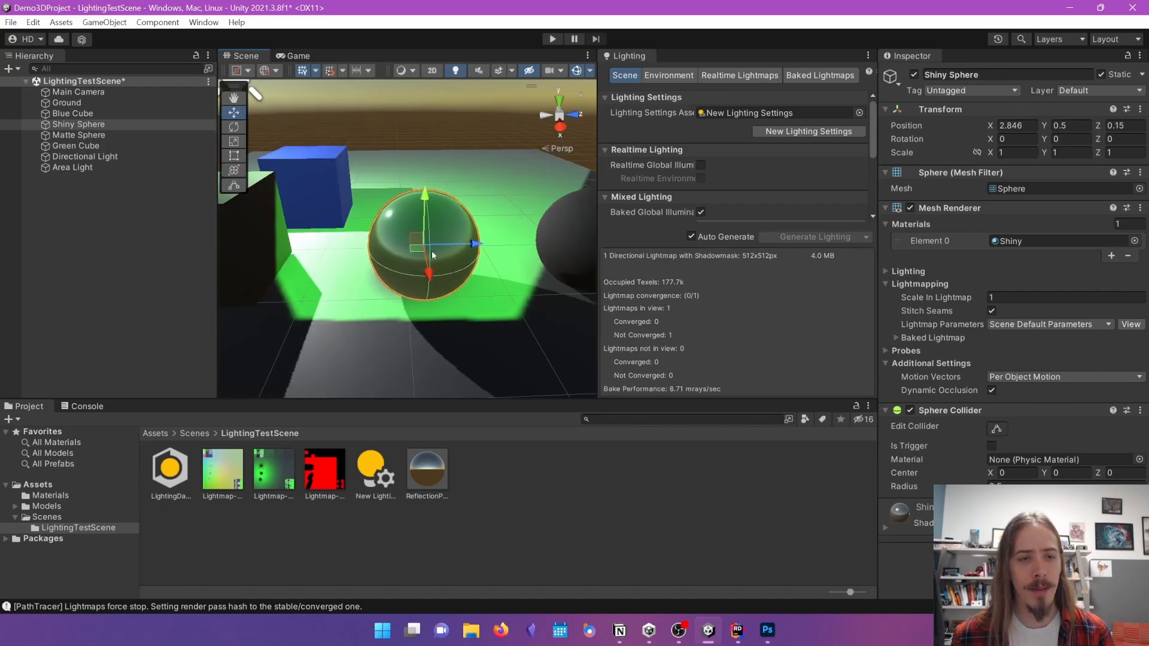
pyautogui.scroll(4, 426, 256)
pyautogui.scroll(-1, 437, 242)
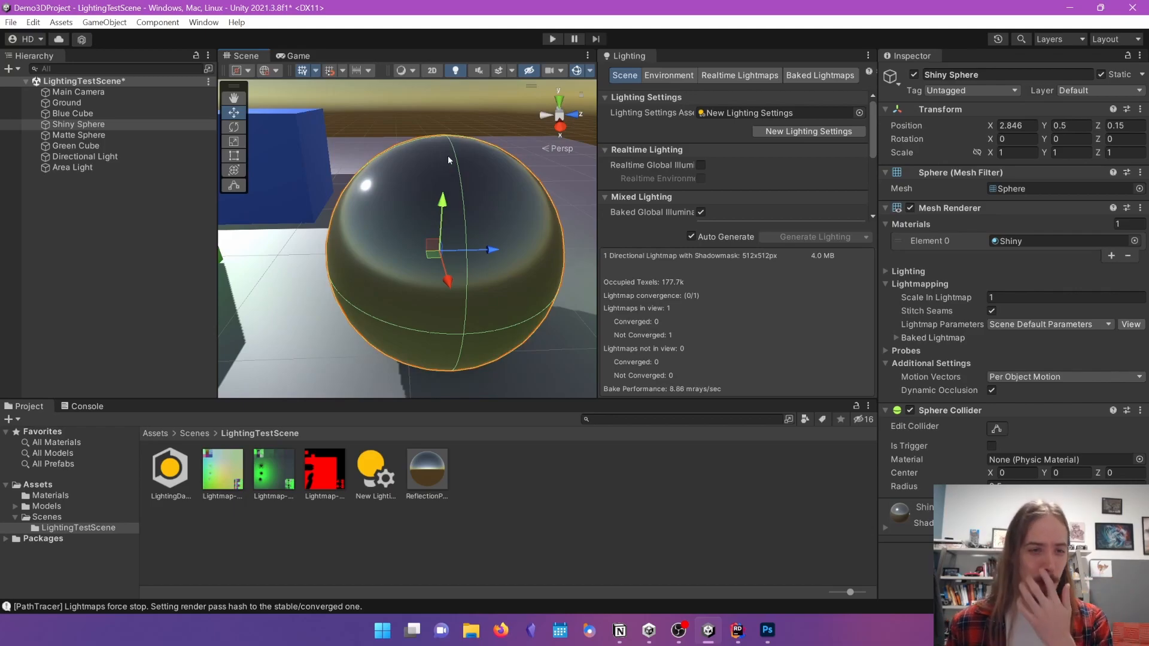
pyautogui.moveTo(480, 356); pyautogui.dragTo(473, 313, button='right')
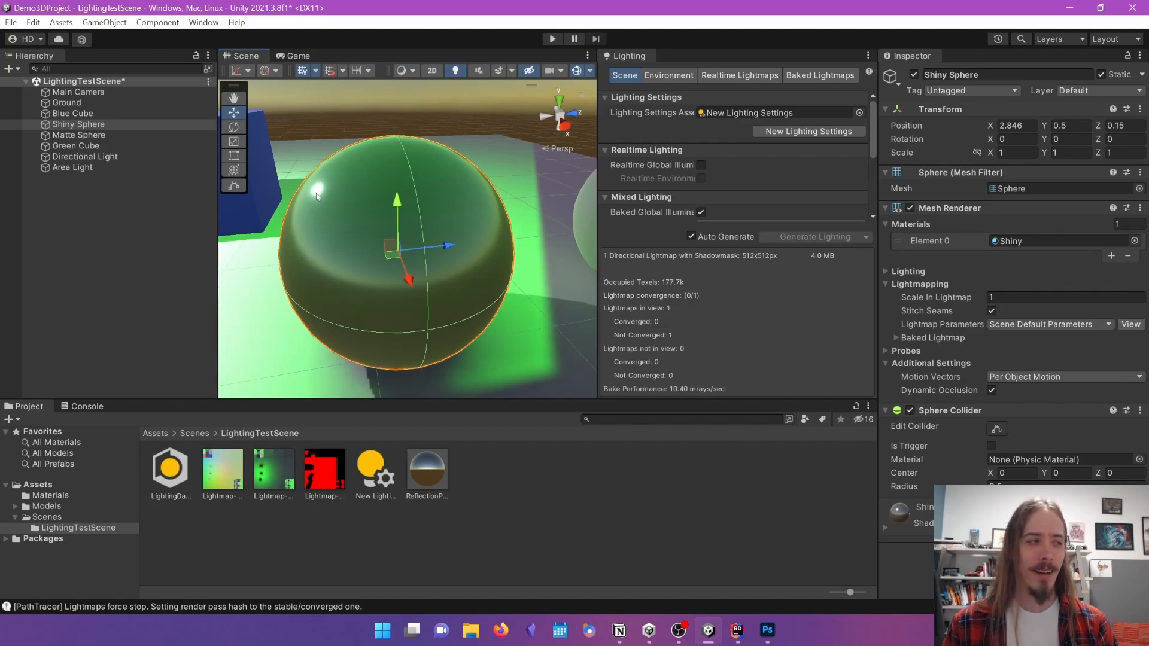
pyautogui.scroll(-4, 311, 195)
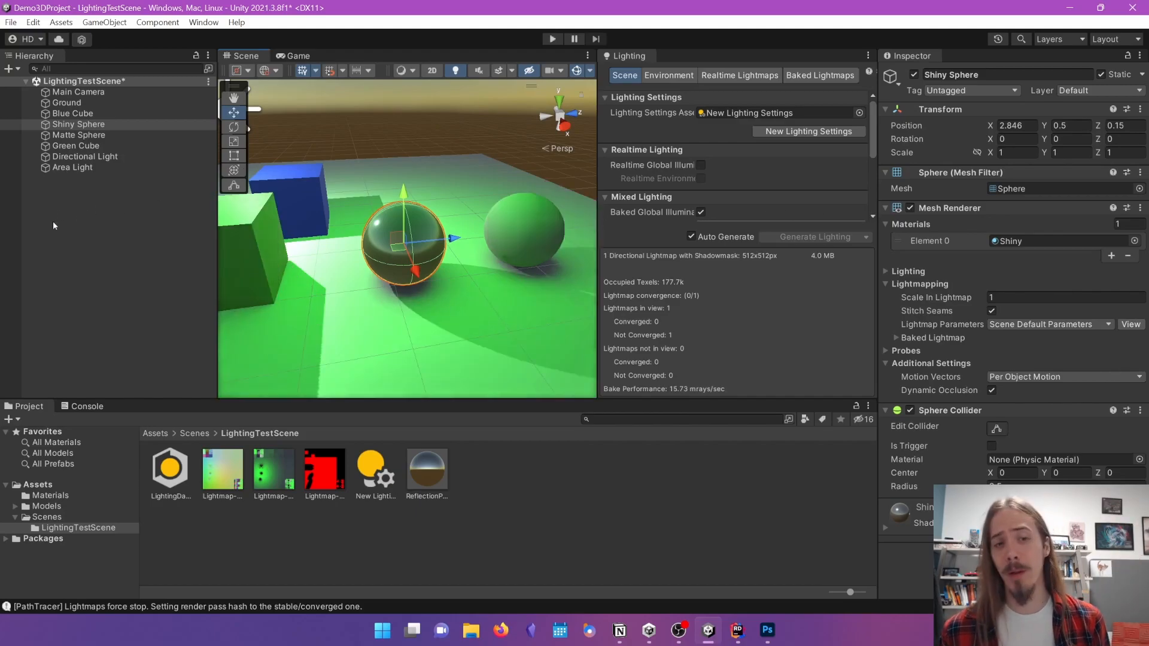
# - Add a reflection probe and place it in front of the shiny sphere, at about X 5.07, Y 0.93, Z -0.08
pyautogui.rightClick(87, 202)
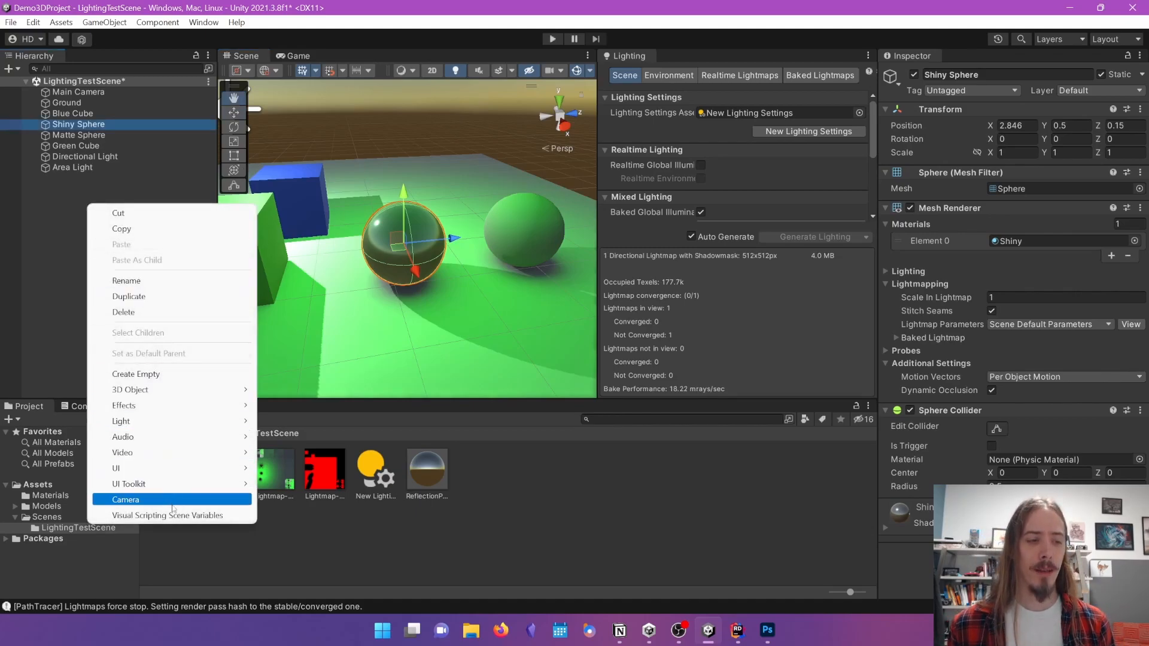
pyautogui.moveTo(200, 421)
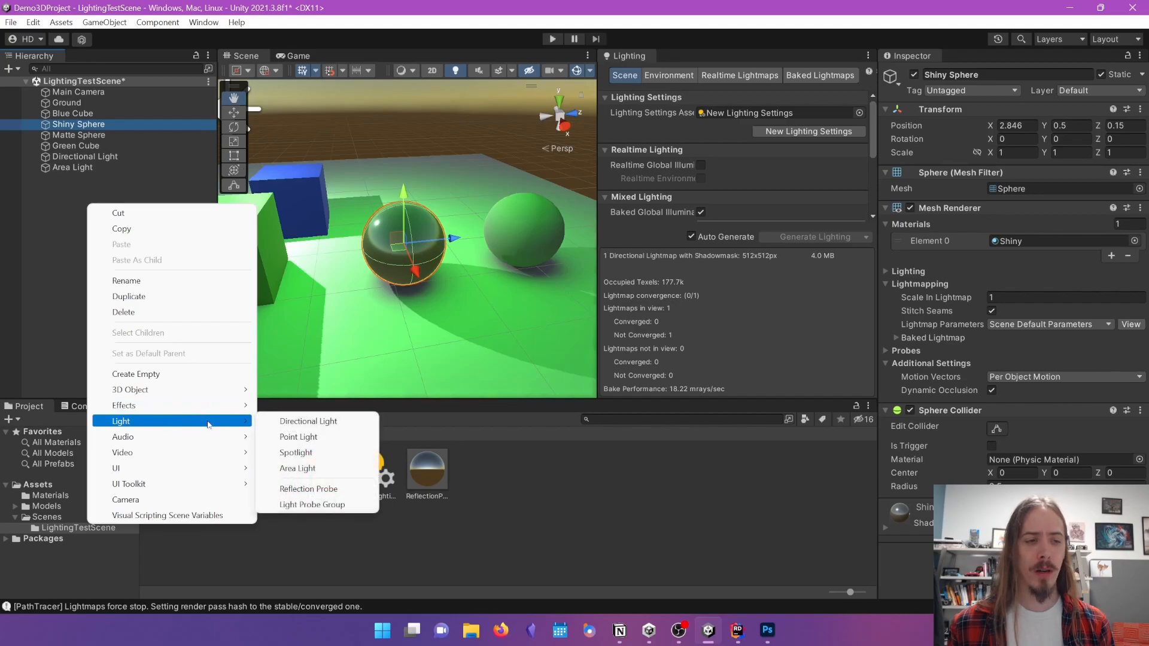
pyautogui.click(318, 488)
pyautogui.click(119, 263)
pyautogui.click(81, 180)
pyautogui.scroll(-6, 435, 259)
pyautogui.moveTo(407, 229); pyautogui.dragTo(422, 147)
pyautogui.moveTo(427, 198); pyautogui.dragTo(411, 285)
pyautogui.scroll(5, 423, 317)
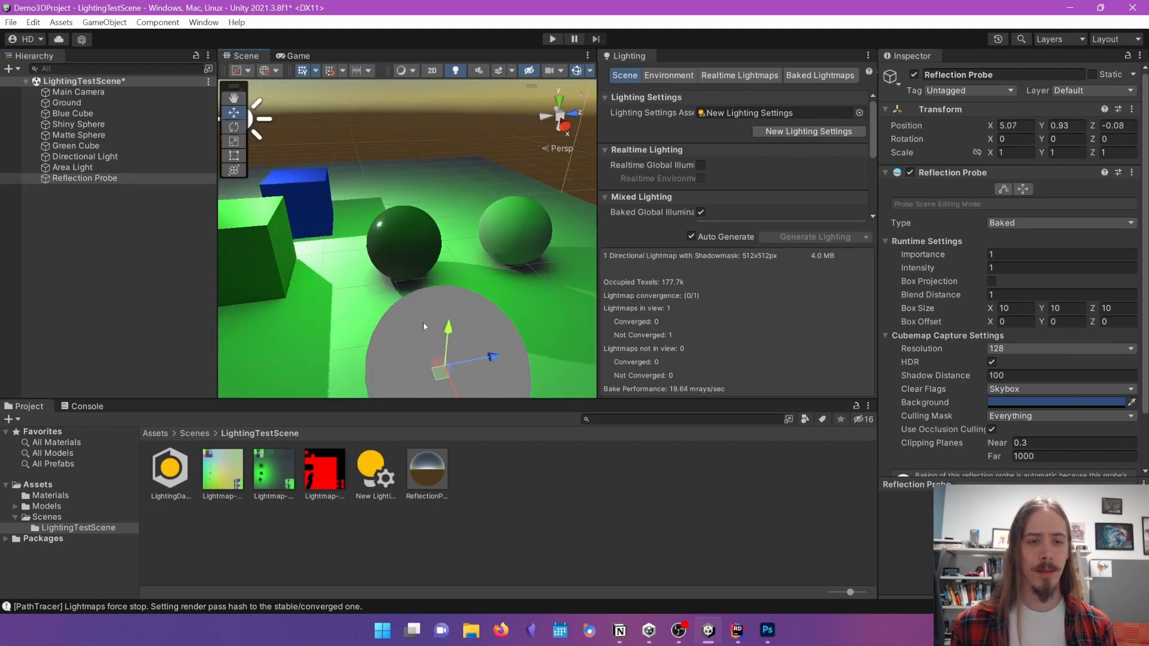
# - Move the reflection probe onto the shiny sphere, to about X 3.007, Y 0.501, Z 0.069
pyautogui.moveTo(441, 372); pyautogui.dragTo(407, 287)
pyautogui.scroll(6, 393, 270)
pyautogui.moveTo(405, 320); pyautogui.dragTo(574, 289, button='right')
pyautogui.moveTo(476, 224); pyautogui.dragTo(430, 240)
pyautogui.moveTo(429, 240); pyautogui.dragTo(763, 367, button='right')
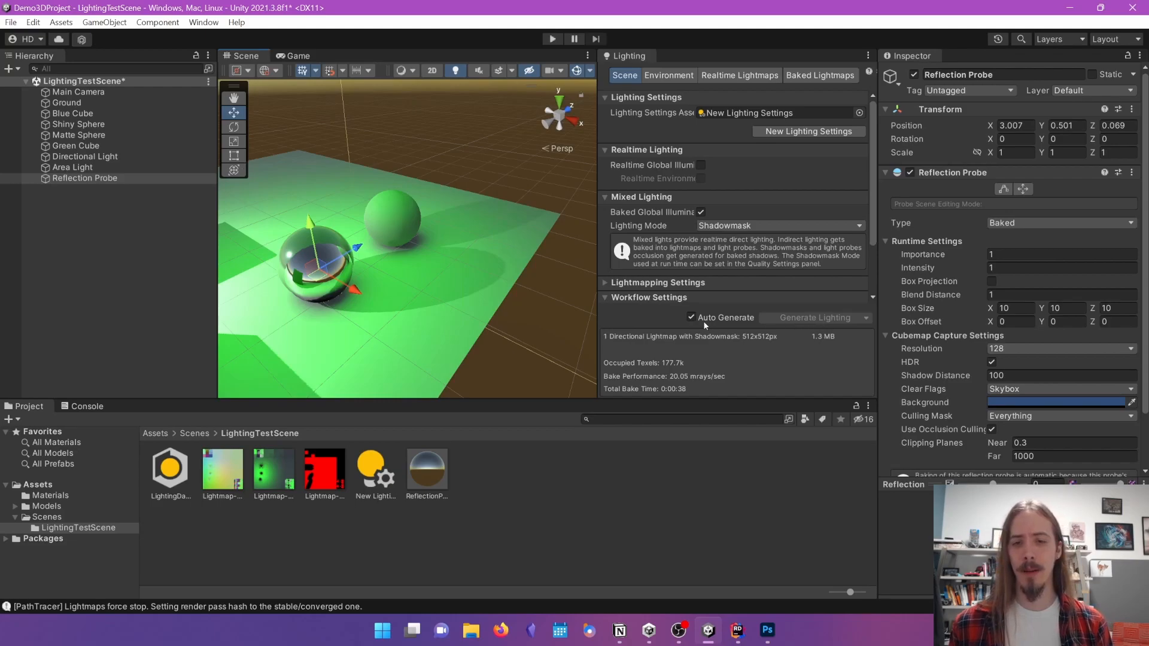
# - Move the reflection probe beside the shiny sphere, to about X 3.465, Z 0.248, and compare the two objects' reflections
pyautogui.moveTo(357, 318); pyautogui.dragTo(353, 295, button='right')
pyautogui.moveTo(353, 293); pyautogui.dragTo(400, 301)
pyautogui.scroll(3, 395, 304)
pyautogui.moveTo(377, 320); pyautogui.dragTo(409, 232, button='middle')
pyautogui.scroll(3, 407, 214)
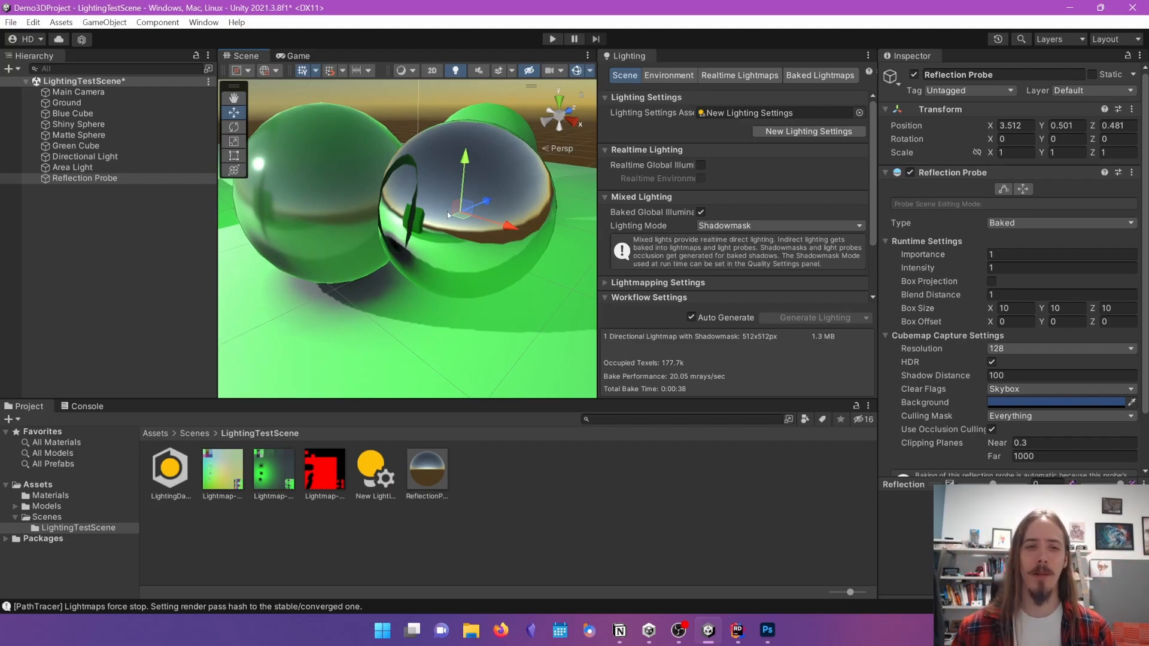
pyautogui.moveTo(462, 215); pyautogui.dragTo(441, 226)
pyautogui.scroll(-3, 418, 215)
pyautogui.click(335, 203)
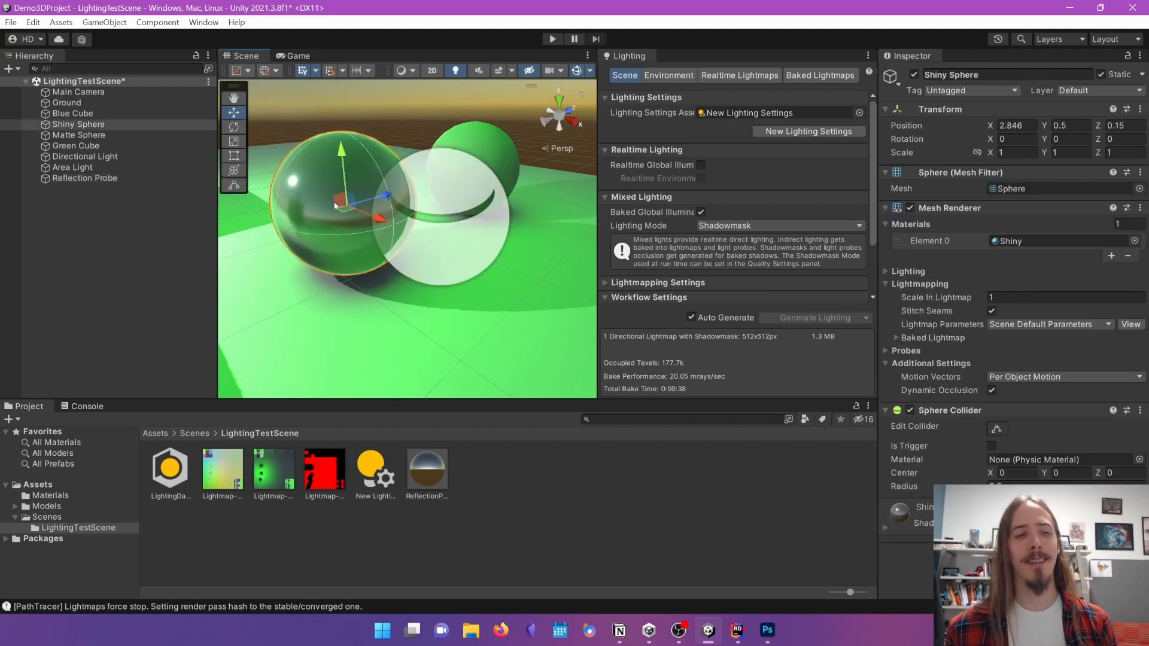
pyautogui.click(423, 249)
pyautogui.click(342, 228)
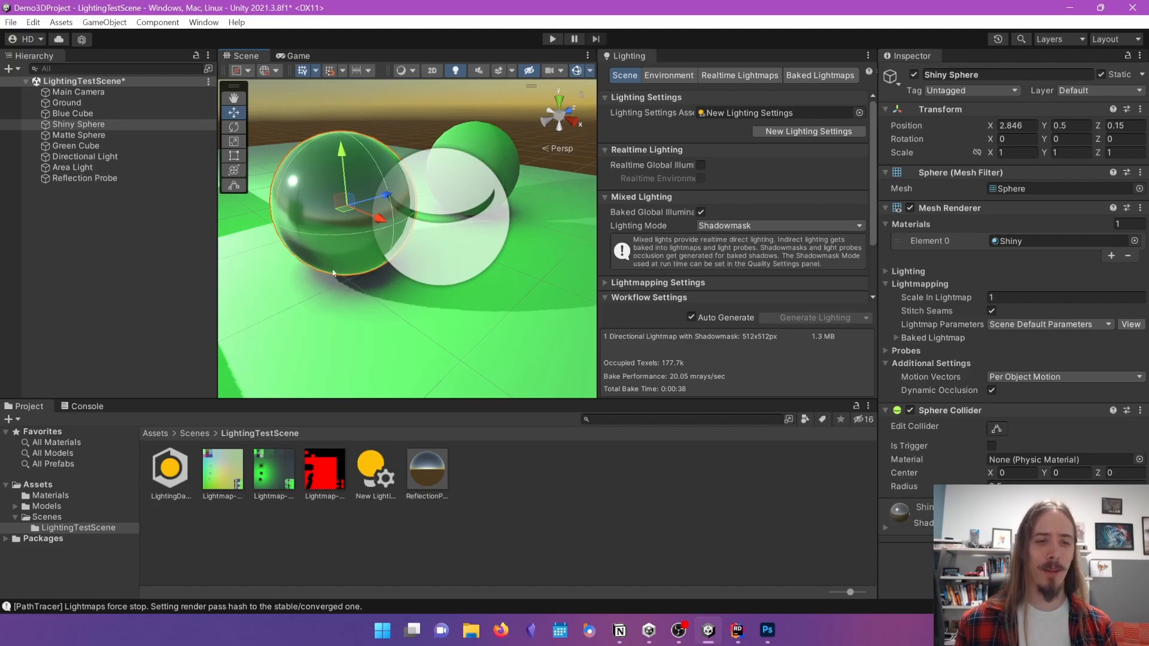
# - Duplicate the Green material in the Materials folder and name the copy Red
pyautogui.click(155, 433)
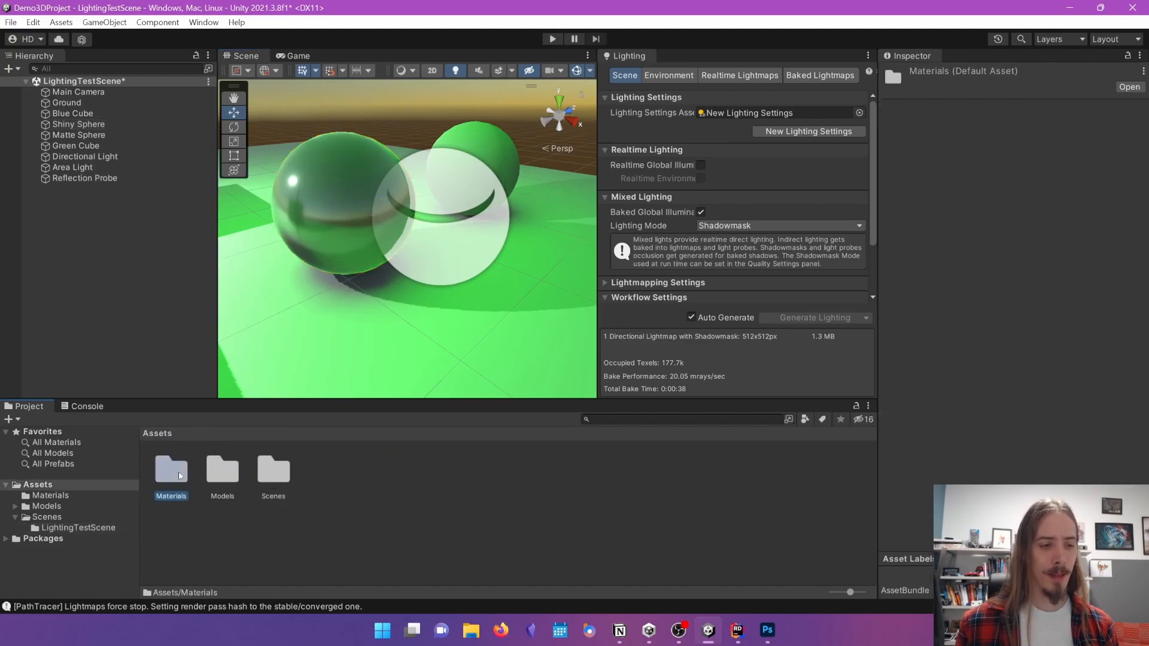
pyautogui.doubleClick(173, 472)
pyautogui.click(245, 478)
pyautogui.hotkey('ctrl', 'd')
pyautogui.press('F2')
pyautogui.write('Redf')
pyautogui.press('Return')
pyautogui.press('F2')
pyautogui.write('Red')
pyautogui.press('Return')
# - Apply the Red material to the ground, set its albedo to bright red and save the scene
pyautogui.click(333, 470)
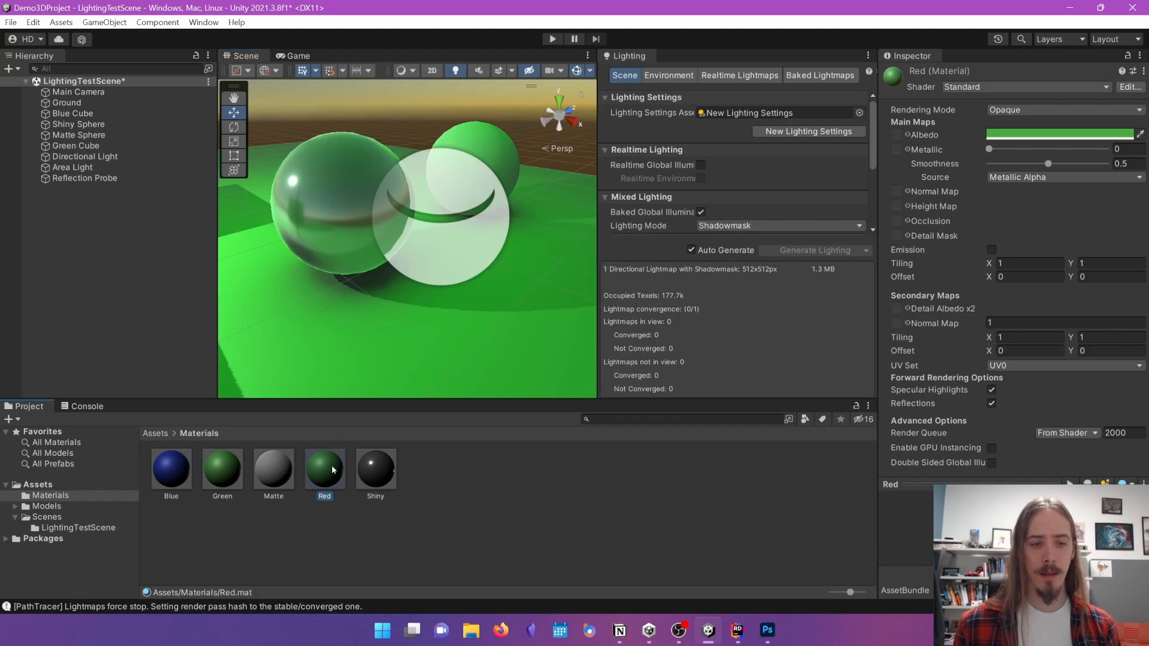
pyautogui.click(1071, 135)
pyautogui.click(1129, 313)
pyautogui.moveTo(1086, 291); pyautogui.dragTo(1118, 233)
pyautogui.click(1138, 196)
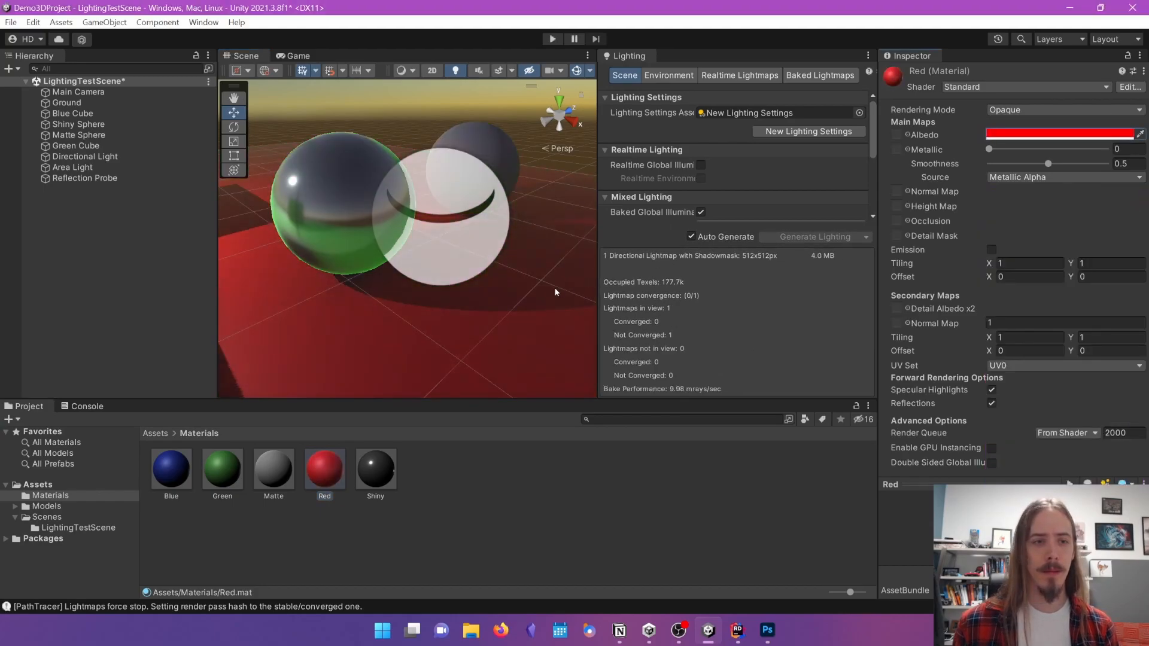
pyautogui.hotkey('ctrl', 's')
# - Select the reflection probe, view the red ground's reflection up close and close the Background Tasks window
pyautogui.click(456, 238)
pyautogui.moveTo(340, 314); pyautogui.dragTo(417, 324, button='middle')
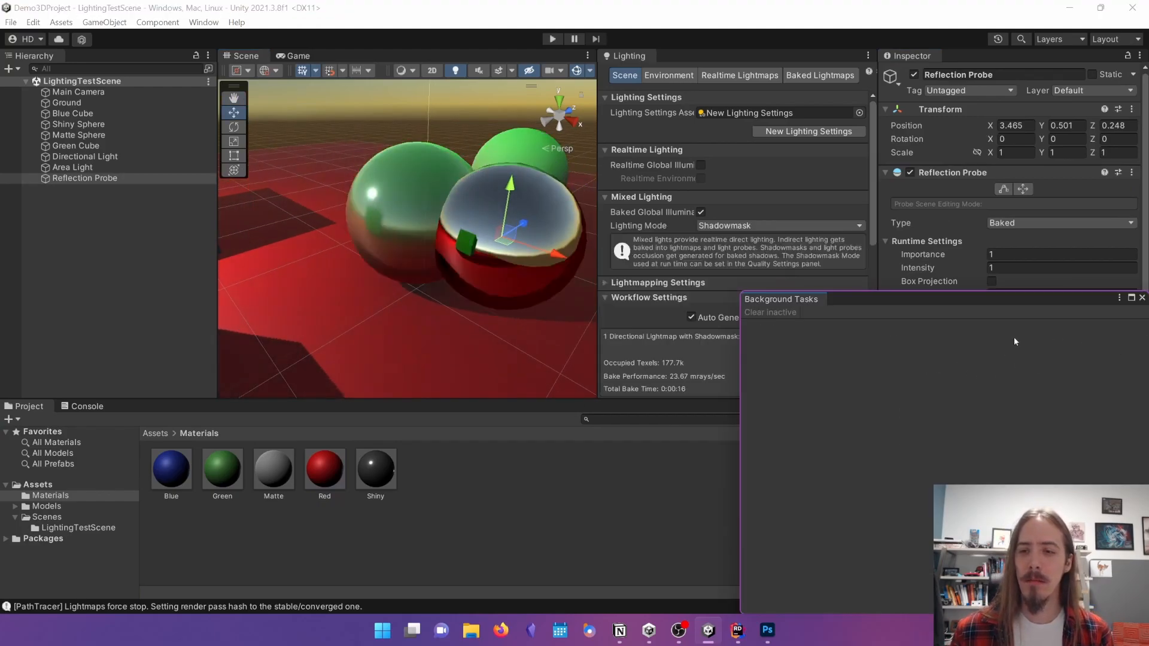
pyautogui.click(1142, 298)
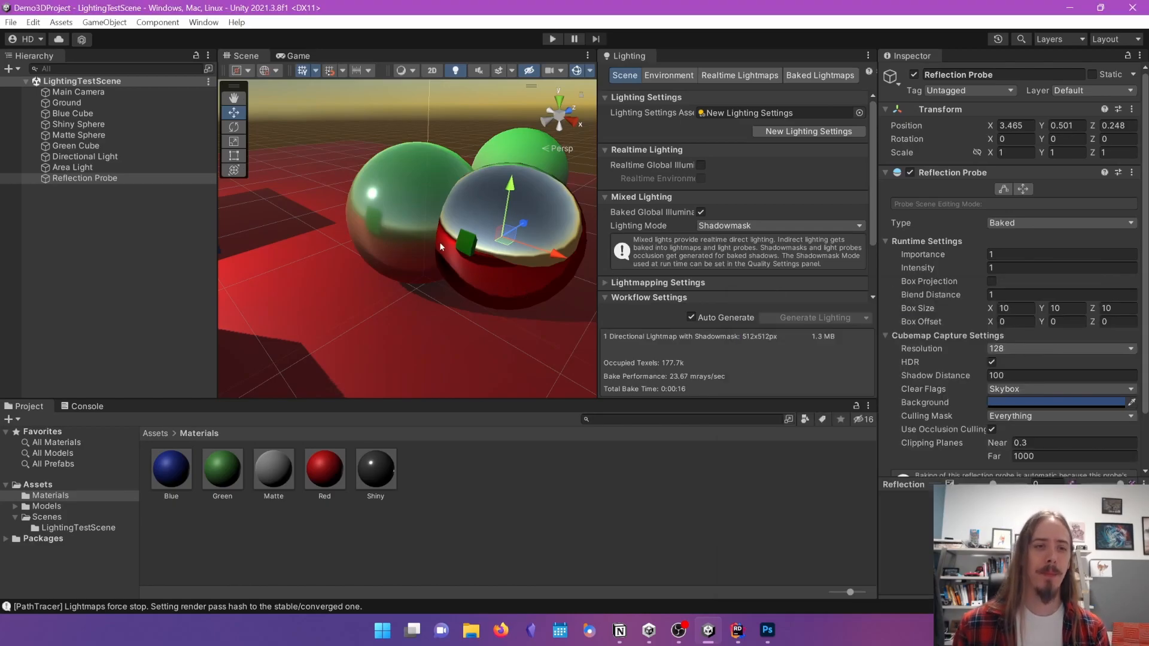
# - Compare the shiny sphere's reflection with the reflection probe's and check the camera's rendering in the Game view
pyautogui.click(373, 208)
pyautogui.moveTo(411, 246); pyautogui.dragTo(353, 216, button='right')
pyautogui.click(297, 56)
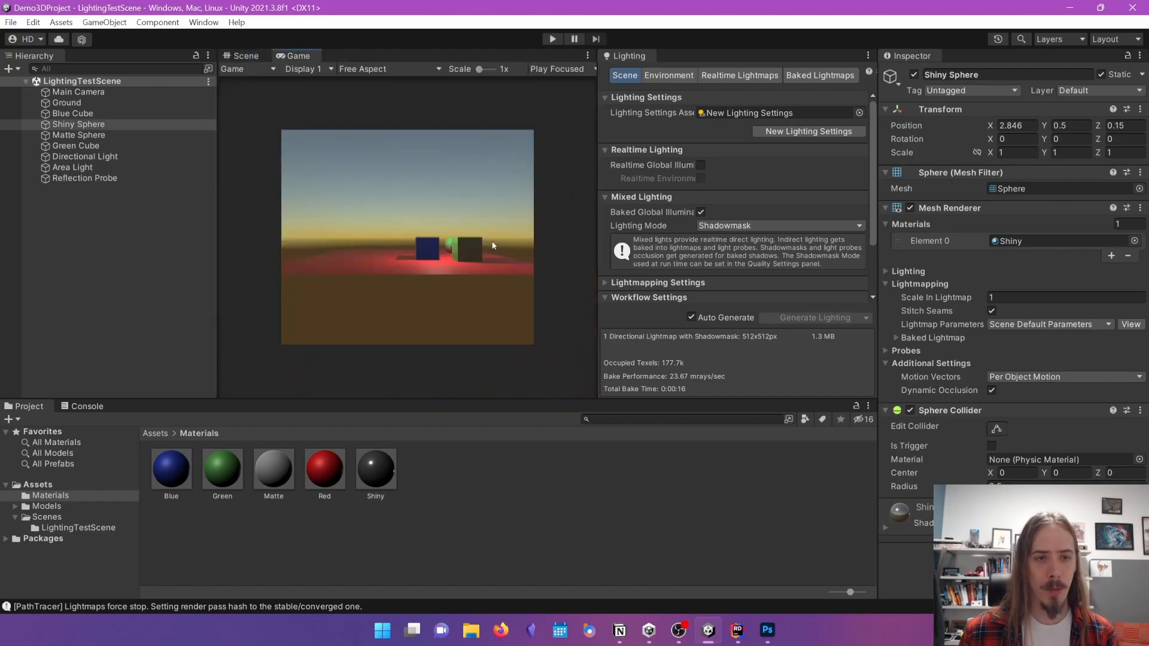
pyautogui.click(247, 56)
pyautogui.moveTo(414, 300); pyautogui.dragTo(421, 282, button='middle')
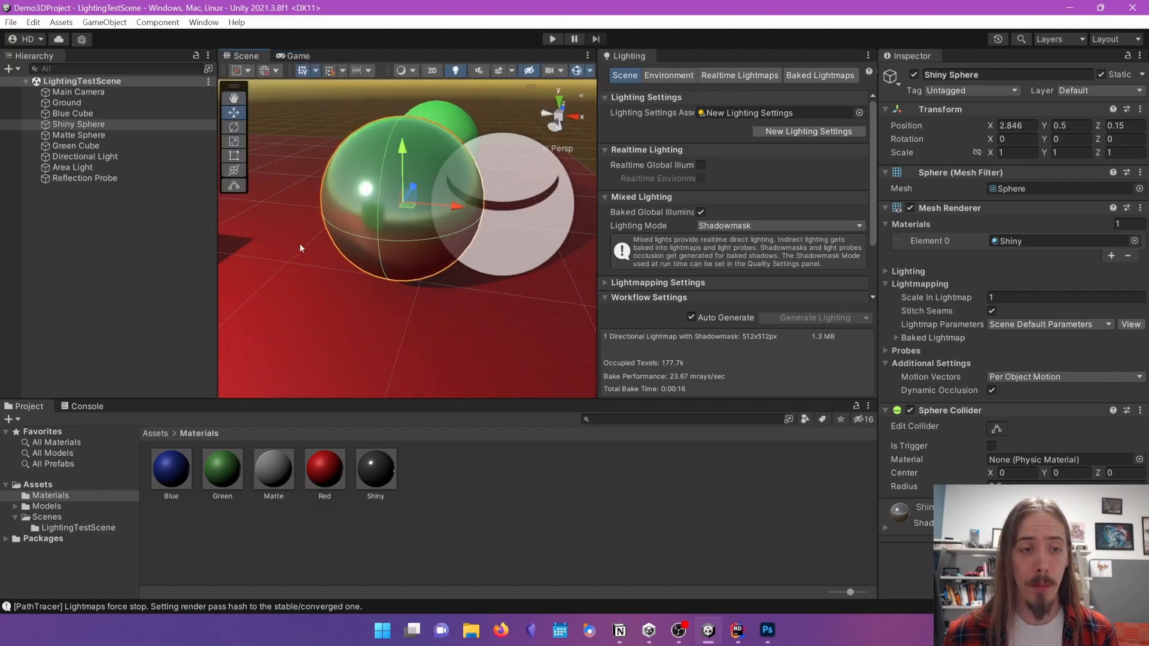
pyautogui.click(457, 240)
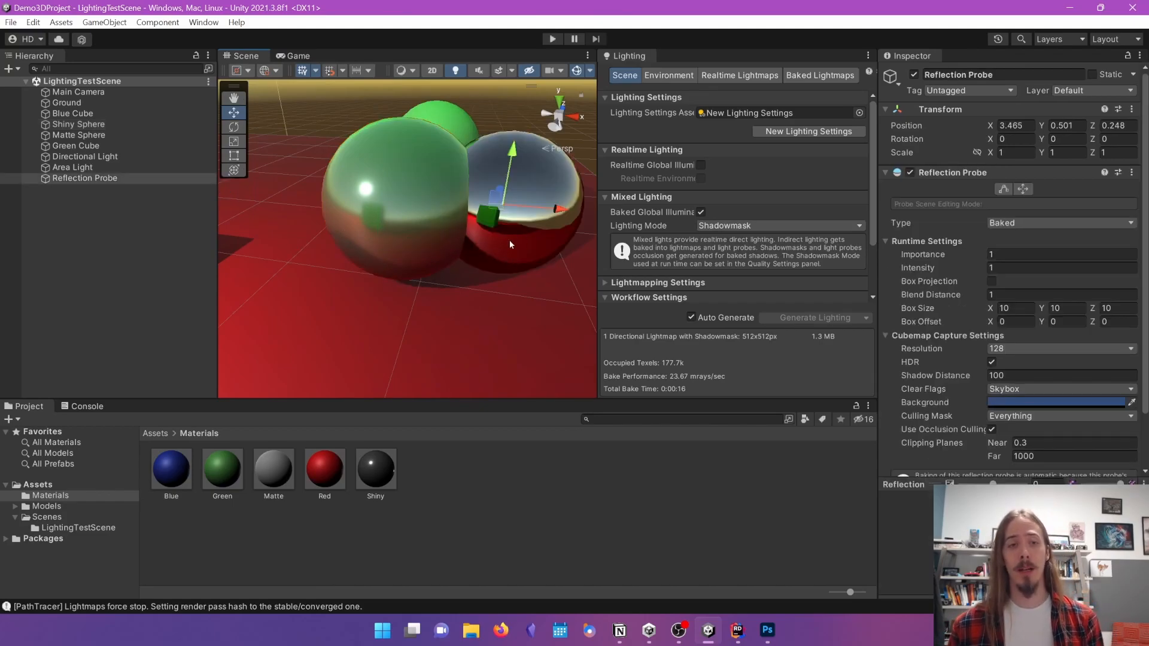
# - Duplicate the reflection probe three times and spread the copies over the ground, placing the second copy at about X 0.19, Z -3.94
pyautogui.press('f')
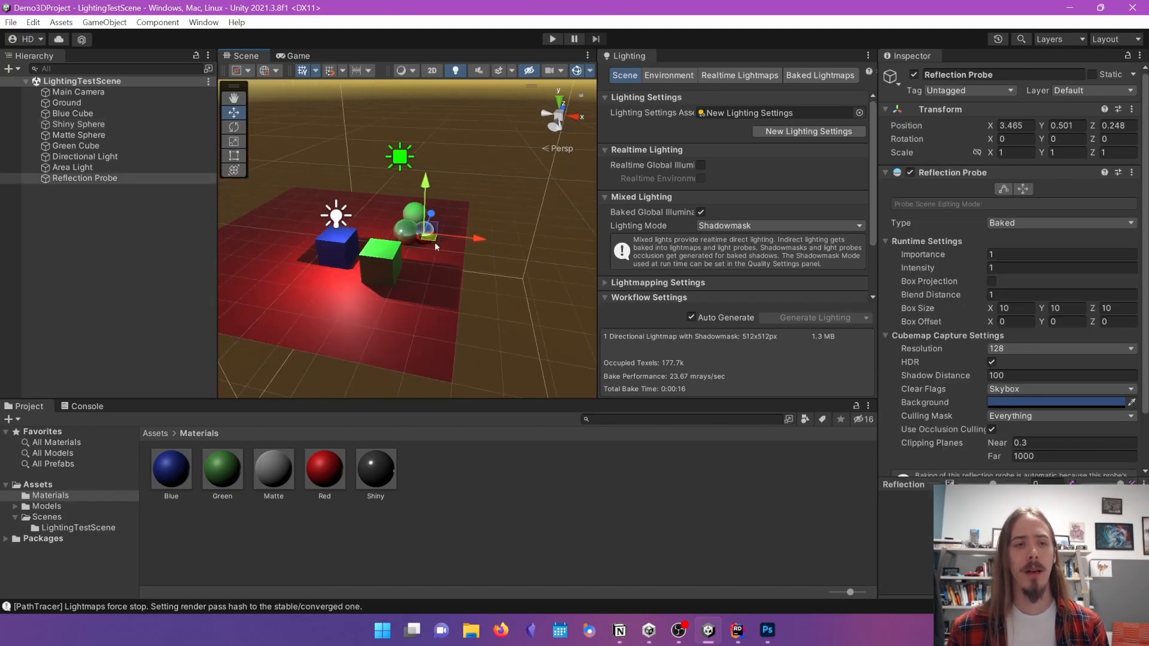
pyautogui.hotkey('ctrl', 'd')
pyautogui.moveTo(413, 244); pyautogui.dragTo(273, 300)
pyautogui.hotkey('ctrl', 'd')
pyautogui.hotkey('ctrl', 'd')
pyautogui.click(257, 232)
pyautogui.click(258, 227)
pyautogui.moveTo(394, 318); pyautogui.dragTo(383, 343, button='right')
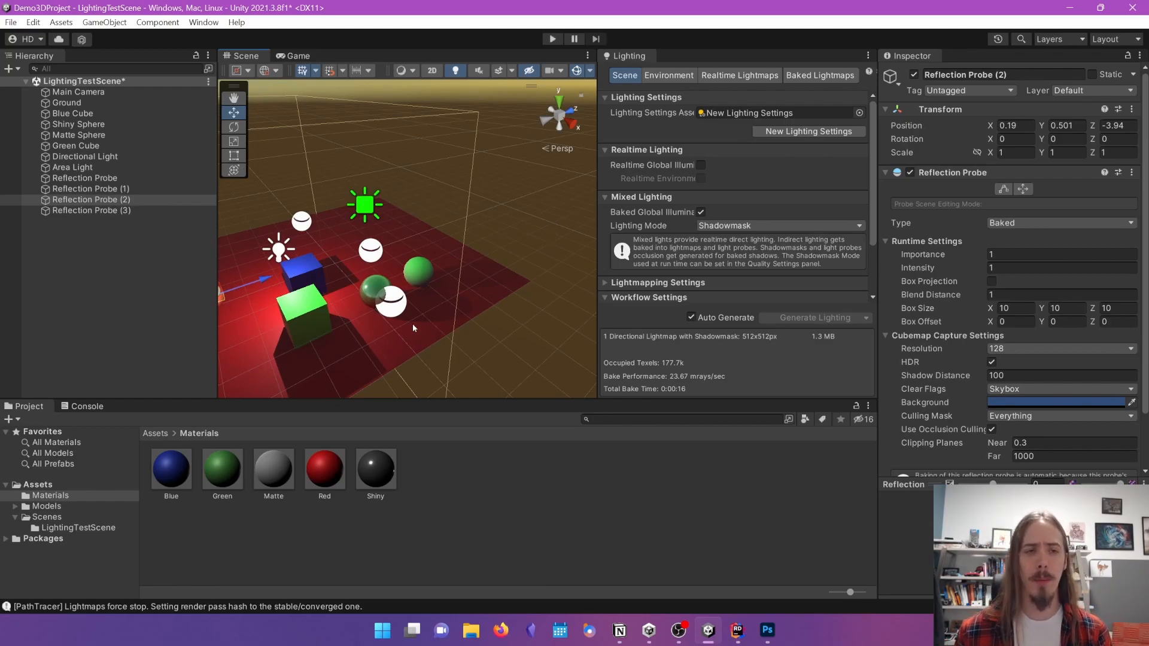
# - Delete Reflection Probe (1) and move Reflection Probe (3) behind the blue cube, to about X 0.44, Z 0.36
pyautogui.click(371, 255)
pyautogui.press('Delete')
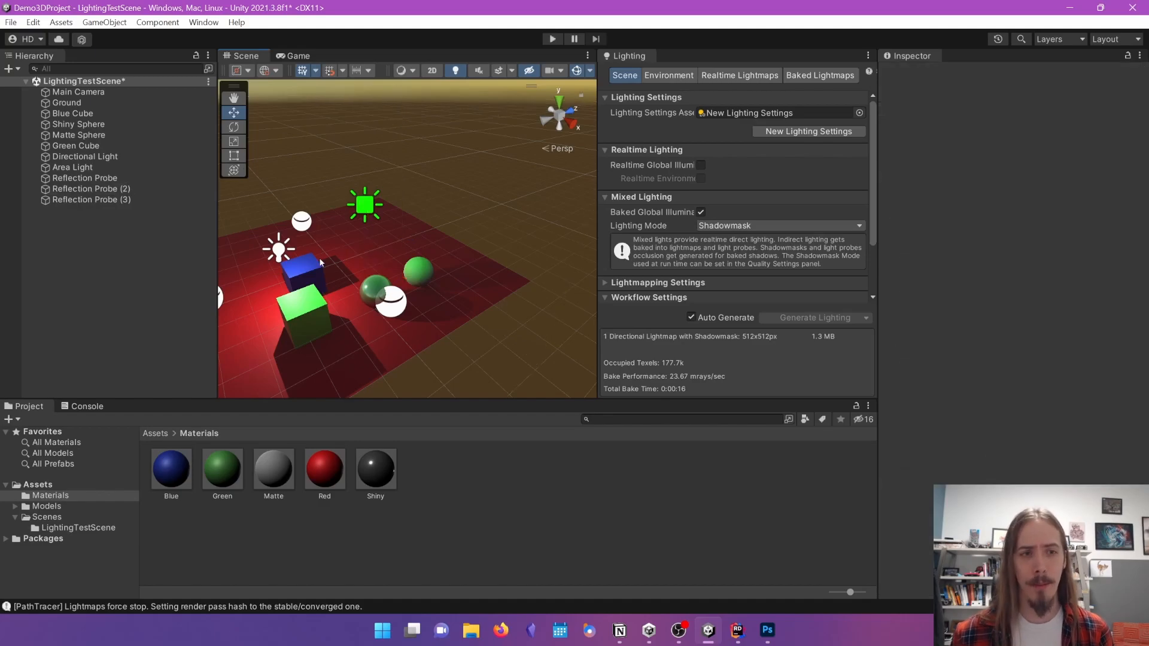
pyautogui.click(300, 229)
pyautogui.click(303, 227)
pyautogui.moveTo(300, 230); pyautogui.dragTo(344, 260)
pyautogui.scroll(6, 415, 350)
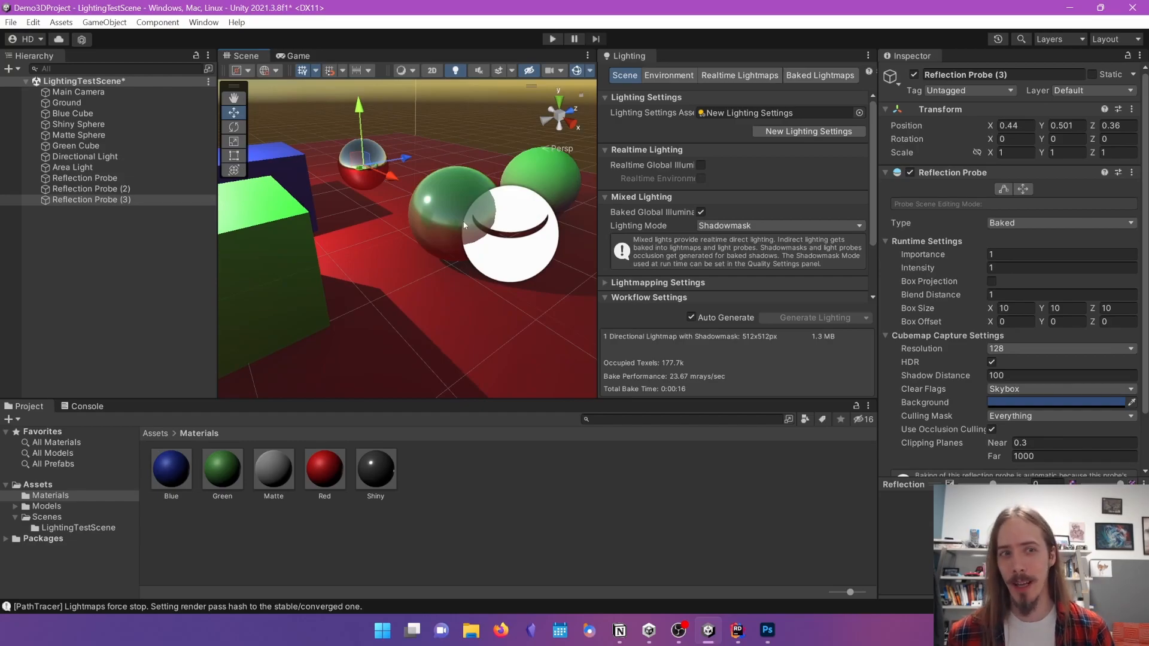
# - Select the shiny sphere to check its position between the probes and save the scene
pyautogui.click(441, 247)
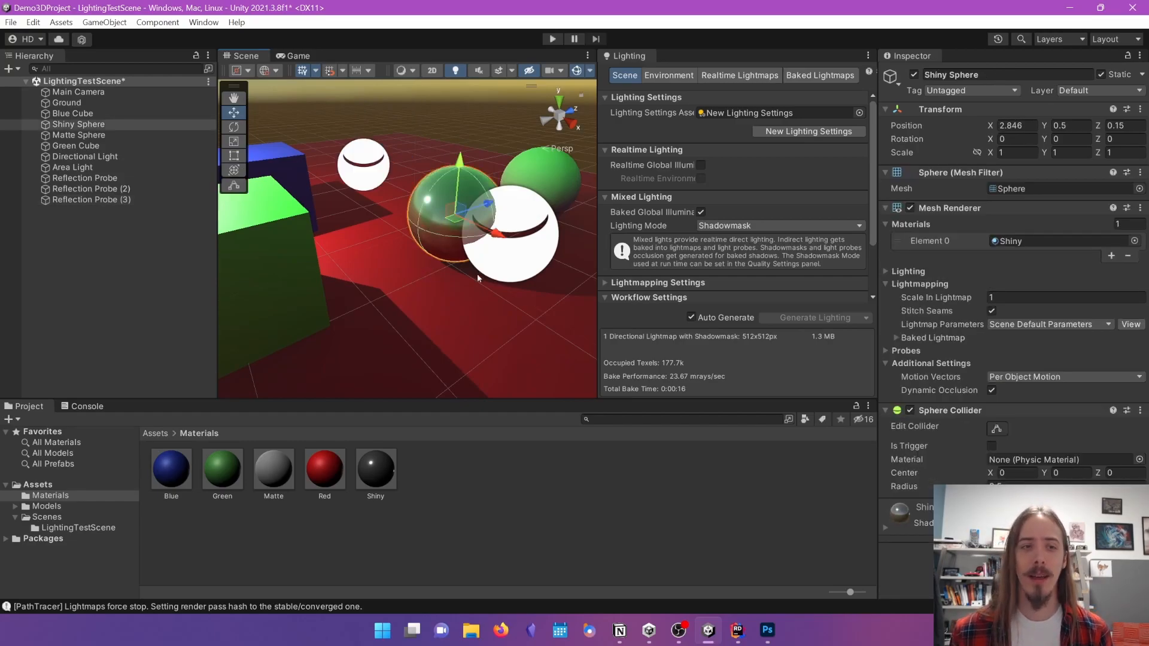
pyautogui.scroll(-5, 479, 274)
pyautogui.click(493, 349)
pyautogui.hotkey('ctrl', 's')
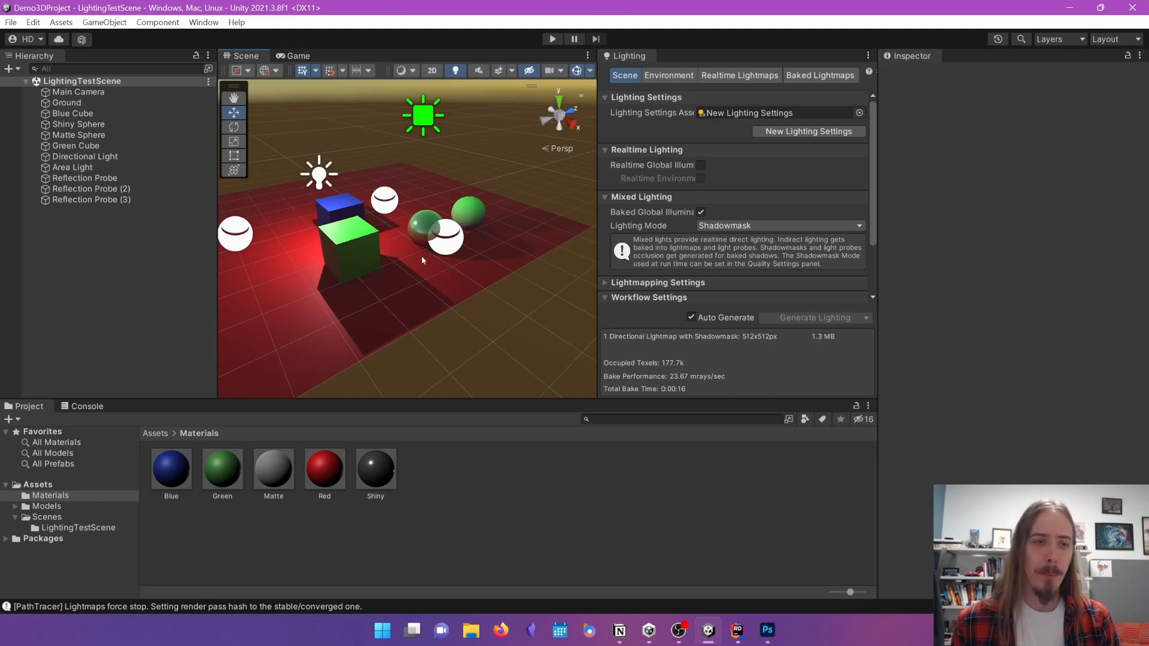
# - Delete the Directional Light and the Area Light and view the scene without them
pyautogui.moveTo(306, 338); pyautogui.dragTo(326, 341, button='right')
pyautogui.moveTo(325, 341); pyautogui.dragTo(443, 361, button='middle')
pyautogui.moveTo(442, 361); pyautogui.dragTo(422, 357, button='right')
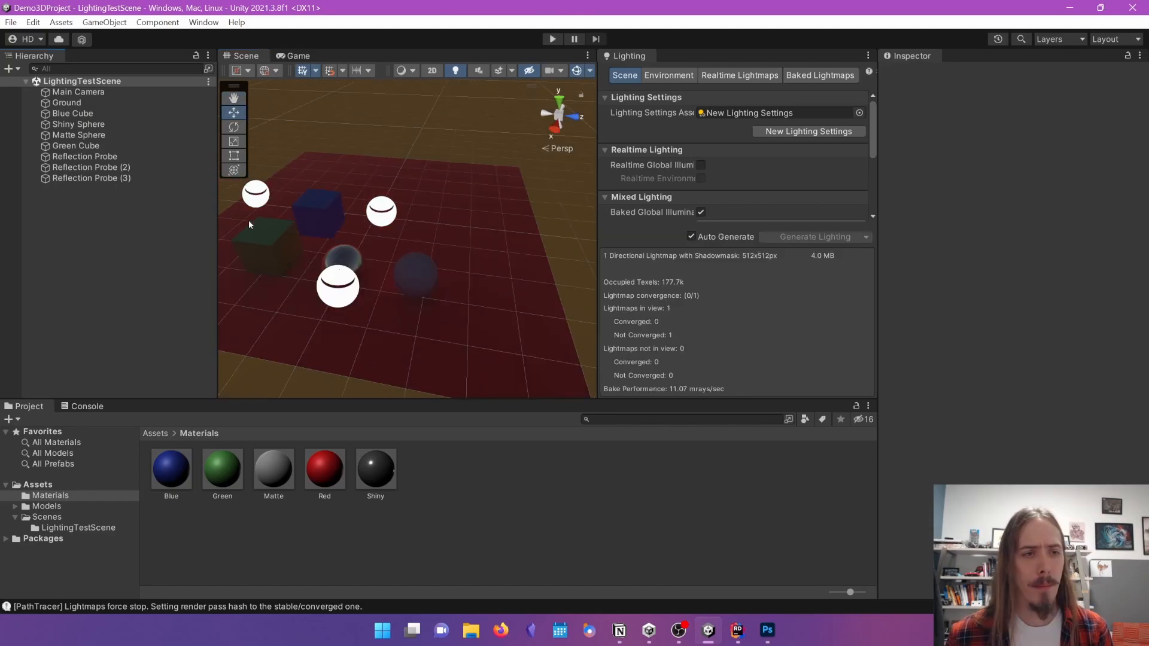
pyautogui.moveTo(249, 221); pyautogui.dragTo(328, 228, button='middle')
pyautogui.rightClick(328, 228)
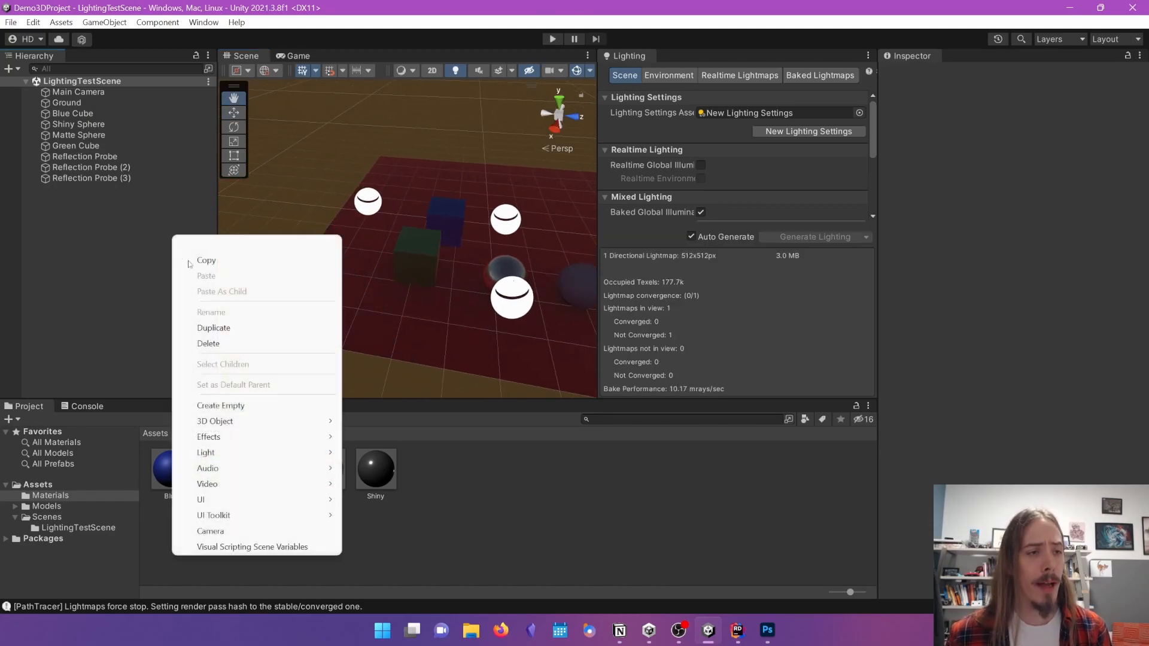
# - Review the environment lighting settings and source options, and inspect Reflection Probe (3) and the original reflection probe
pyautogui.click(658, 75)
pyautogui.click(658, 75)
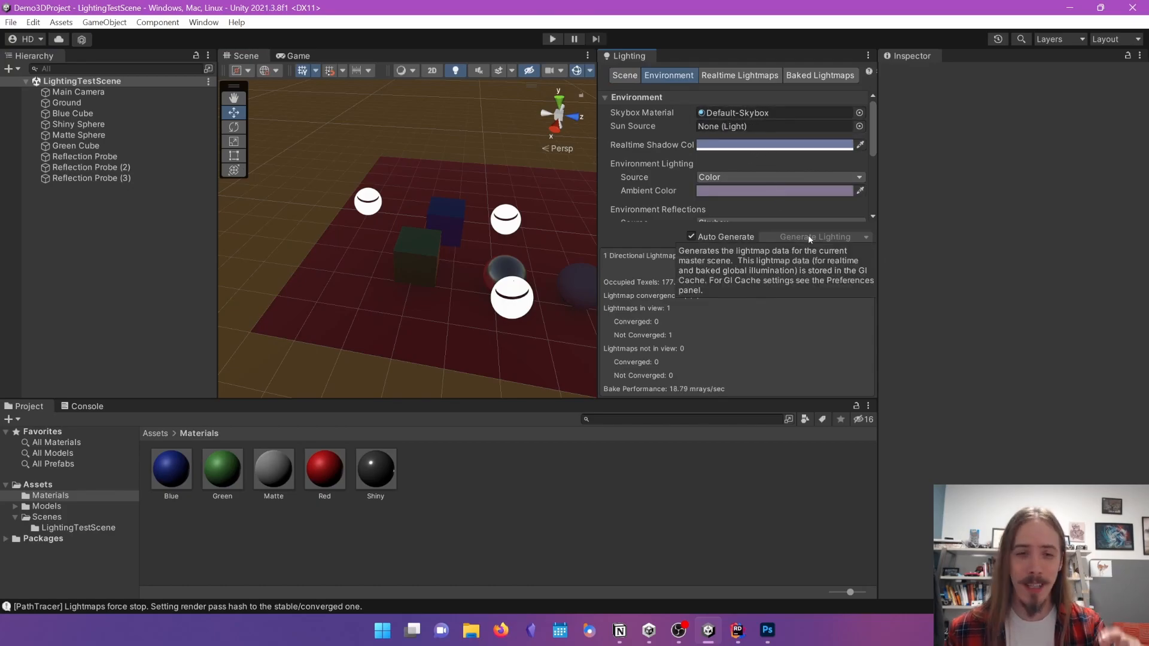
pyautogui.click(519, 226)
pyautogui.click(512, 220)
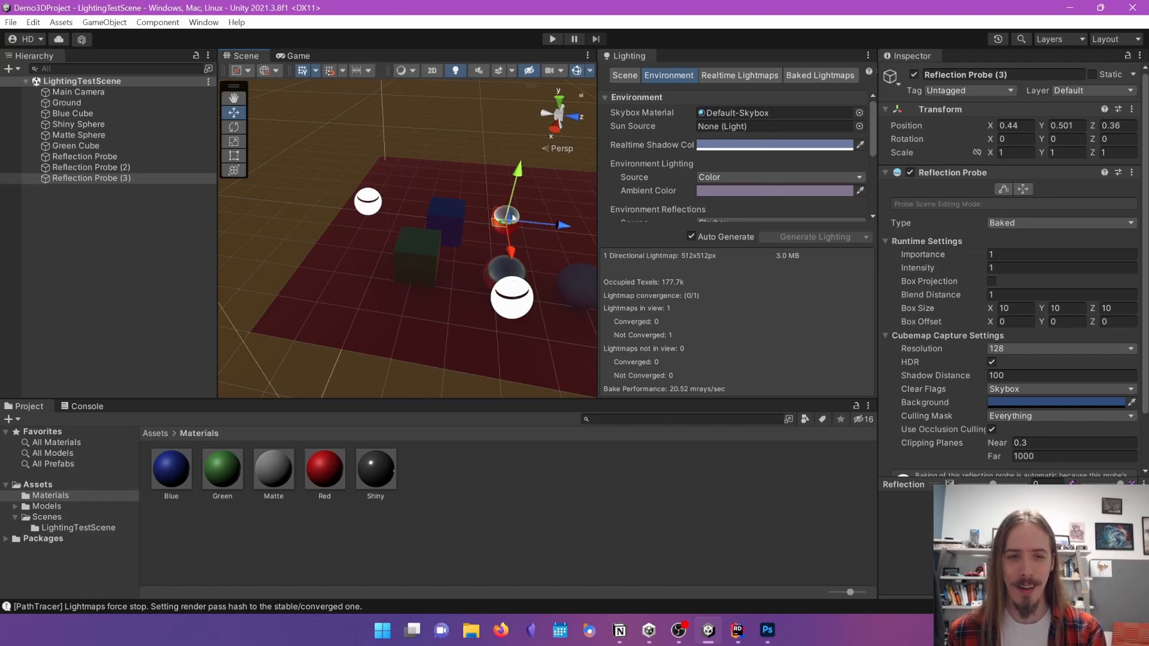
pyautogui.click(522, 290)
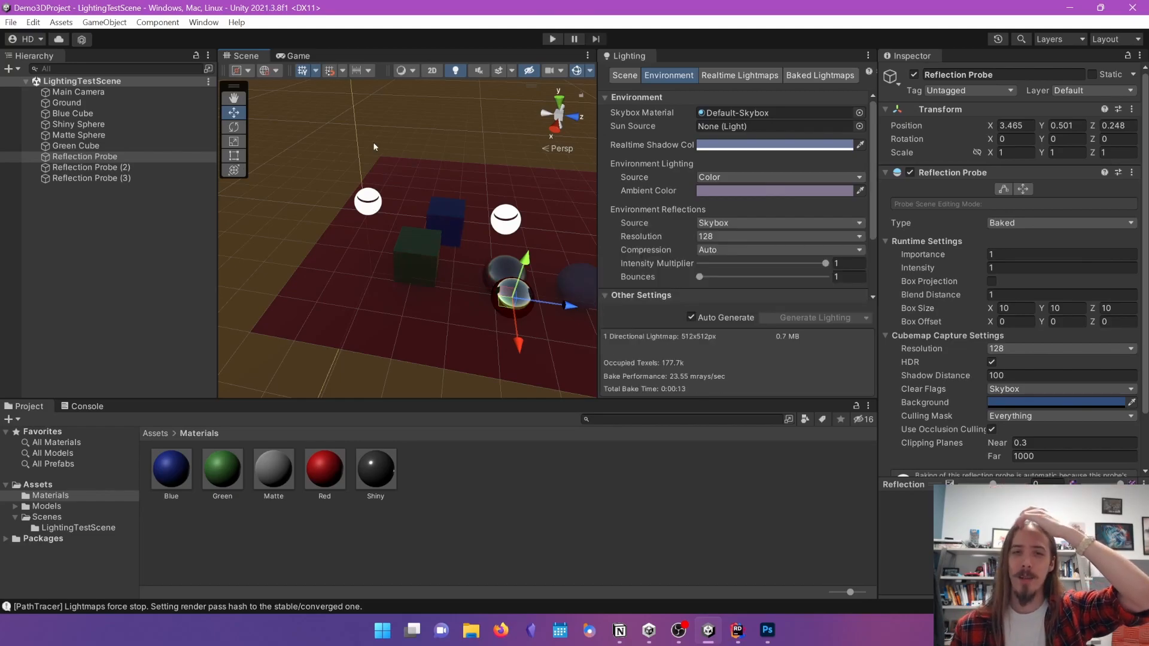
pyautogui.click(736, 178)
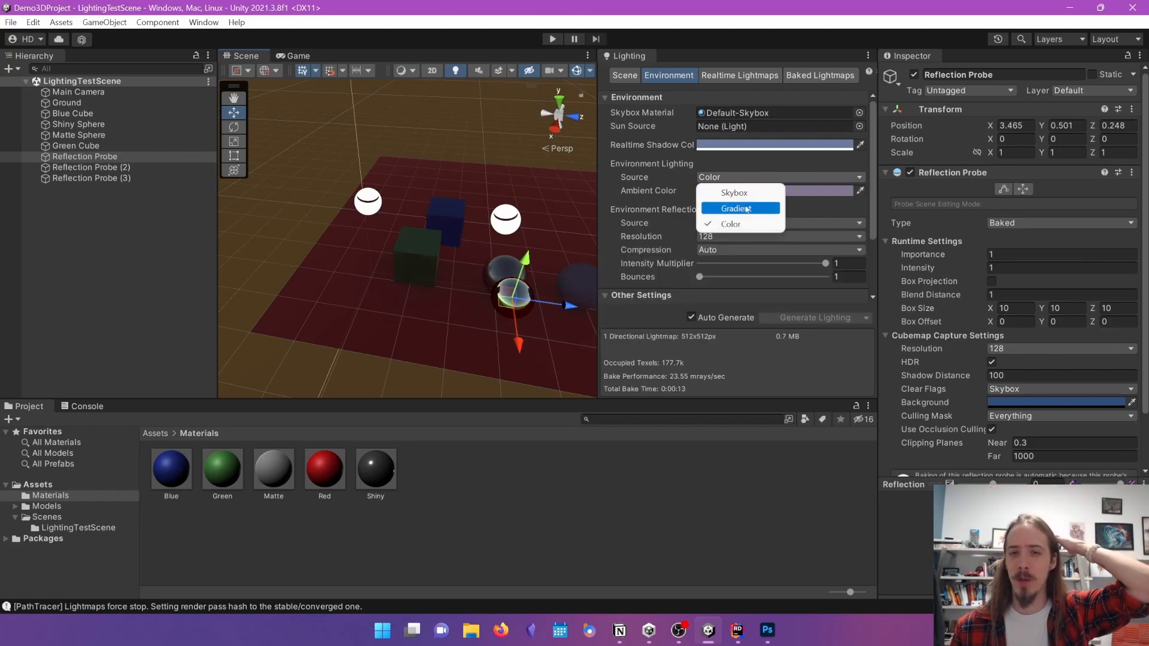
pyautogui.click(654, 174)
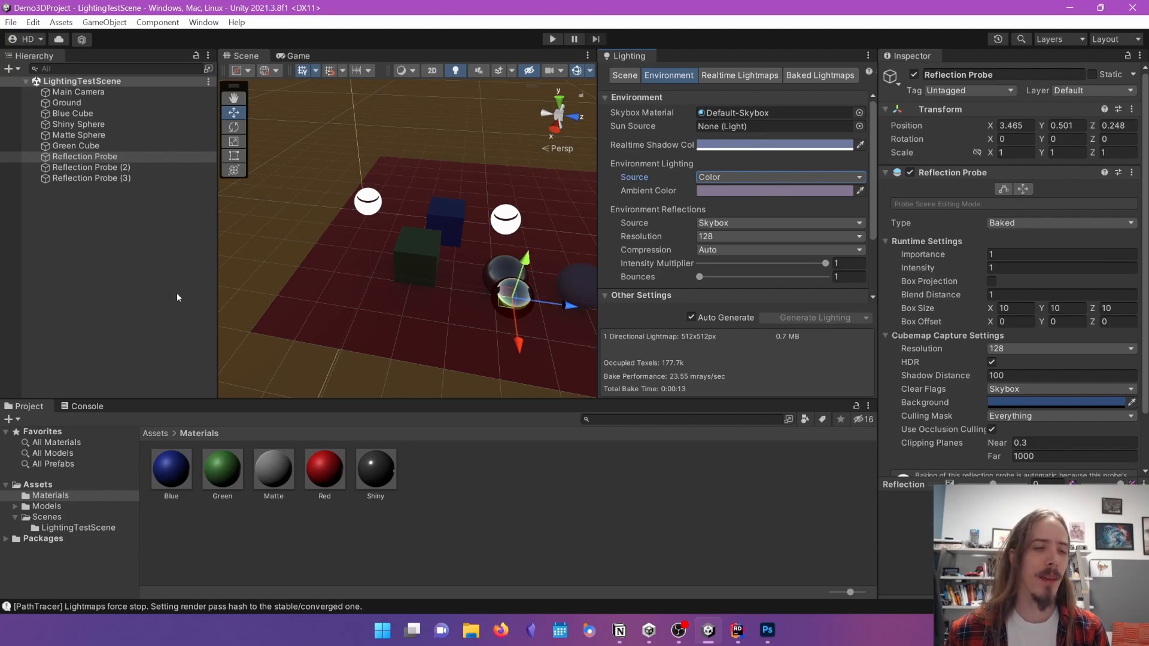
# - View the unlit scene from a low angle and select the ground to check its static setting
pyautogui.moveTo(342, 281); pyautogui.dragTo(379, 224, button='right')
pyautogui.moveTo(384, 365); pyautogui.dragTo(370, 295, button='middle')
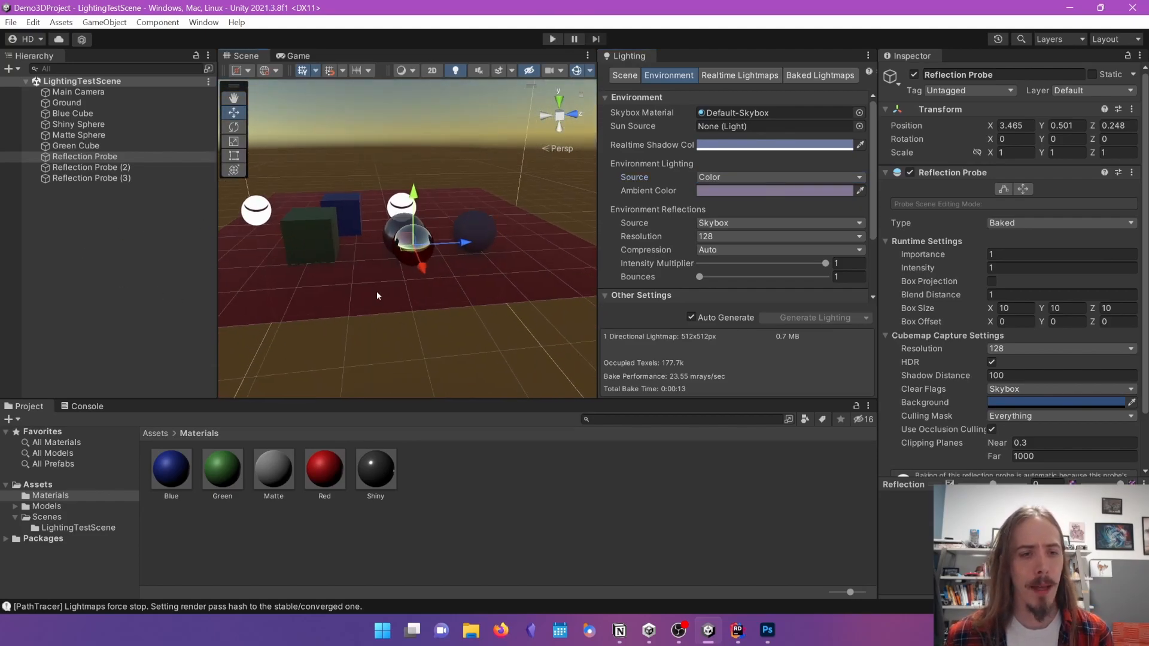
pyautogui.scroll(2, 370, 297)
pyautogui.click(378, 290)
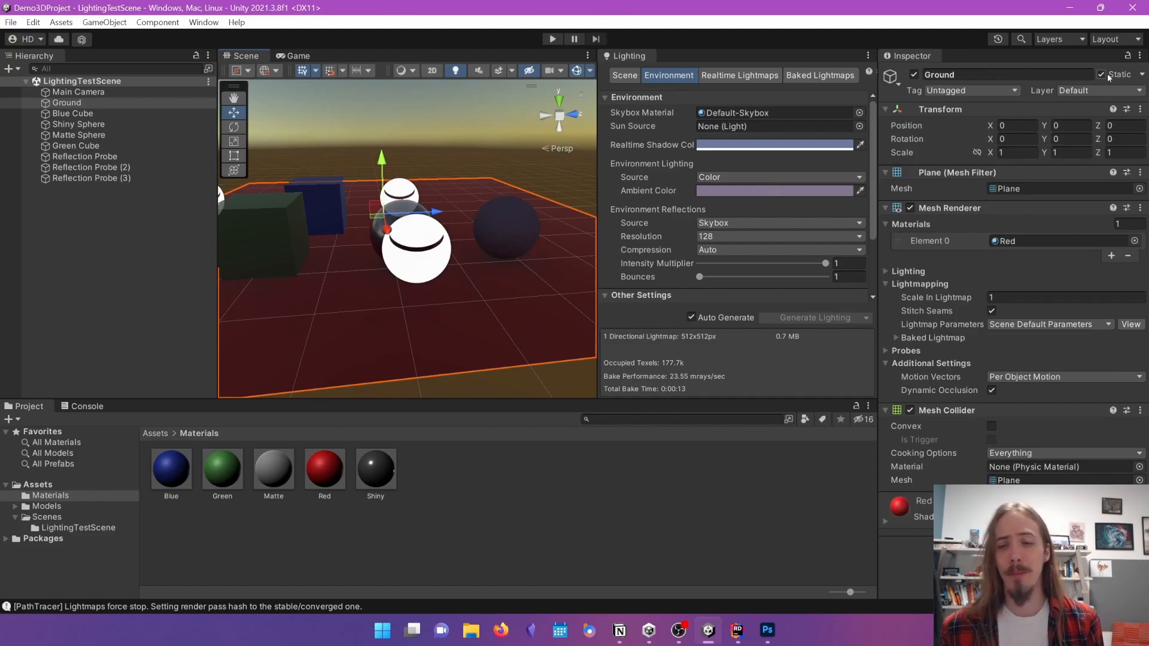
# - Add a point light to the scene, set its mode to Mixed and review the other mode options
pyautogui.rightClick(136, 241)
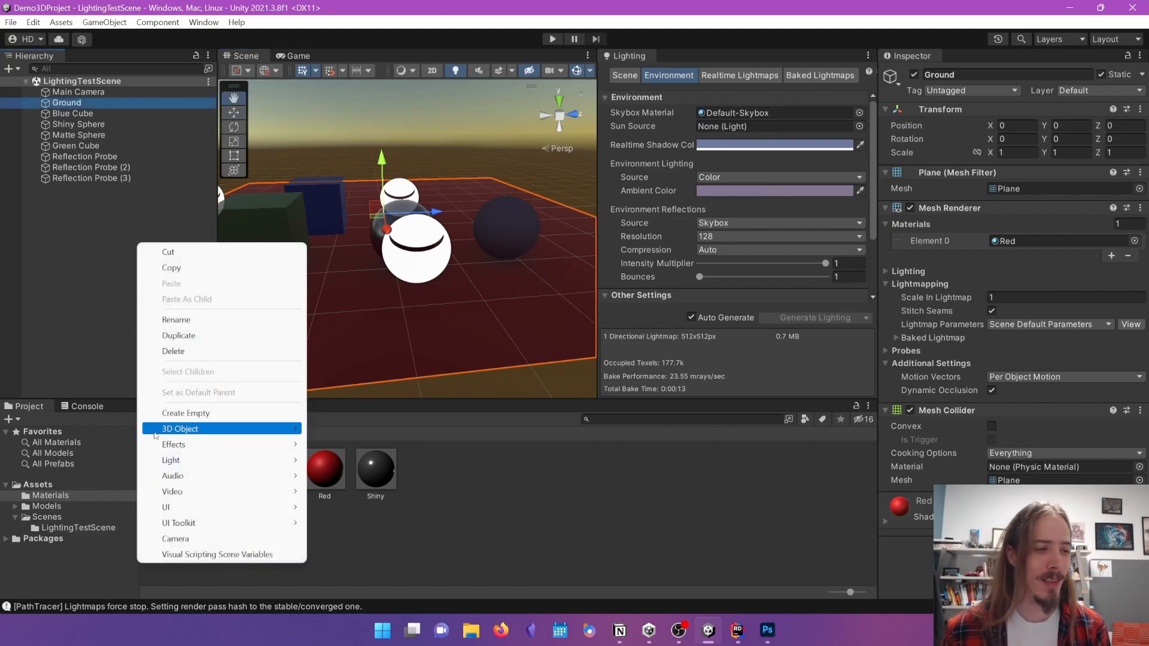
pyautogui.moveTo(173, 460)
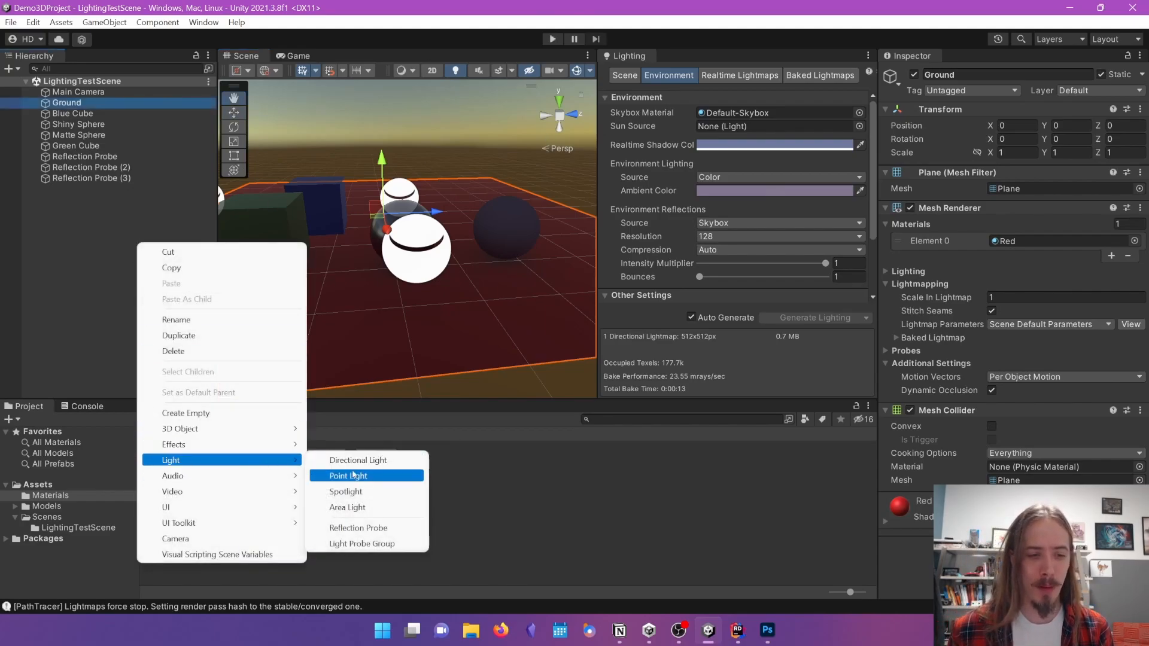
pyautogui.click(353, 476)
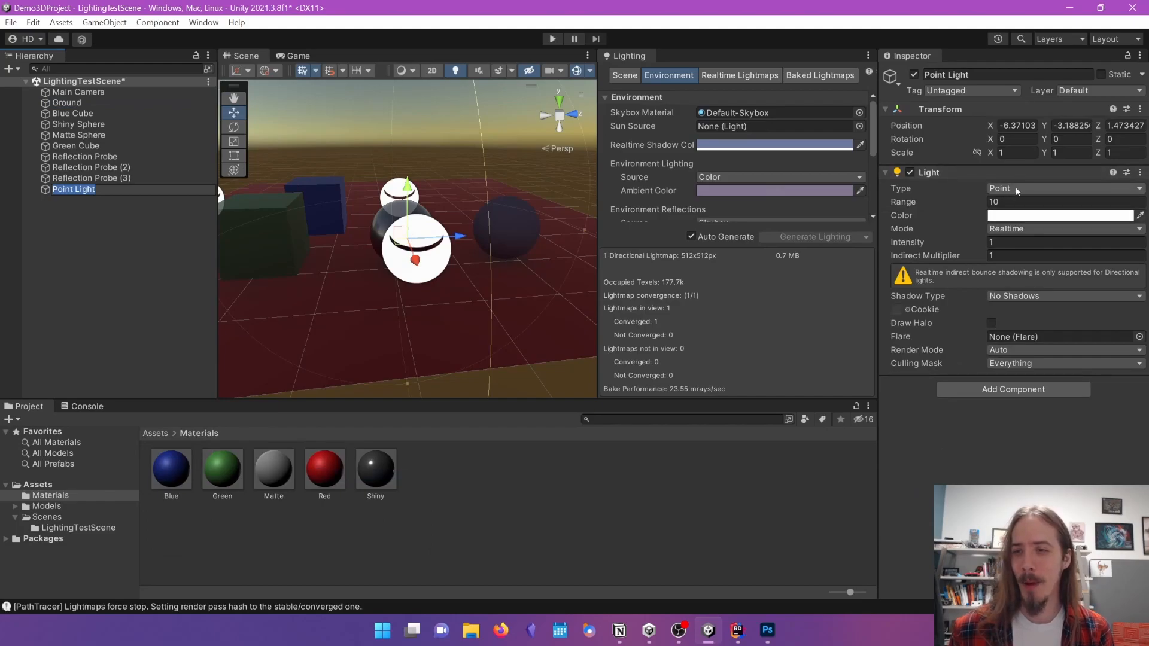
pyautogui.click(1010, 229)
pyautogui.click(1007, 256)
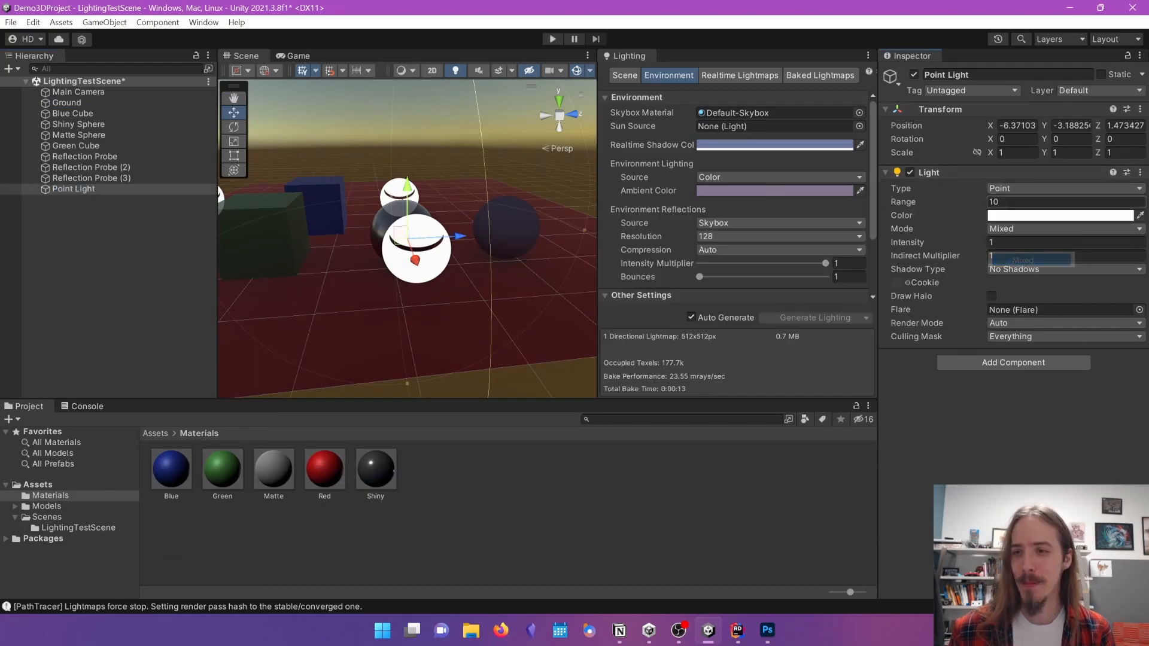
pyautogui.click(1015, 230)
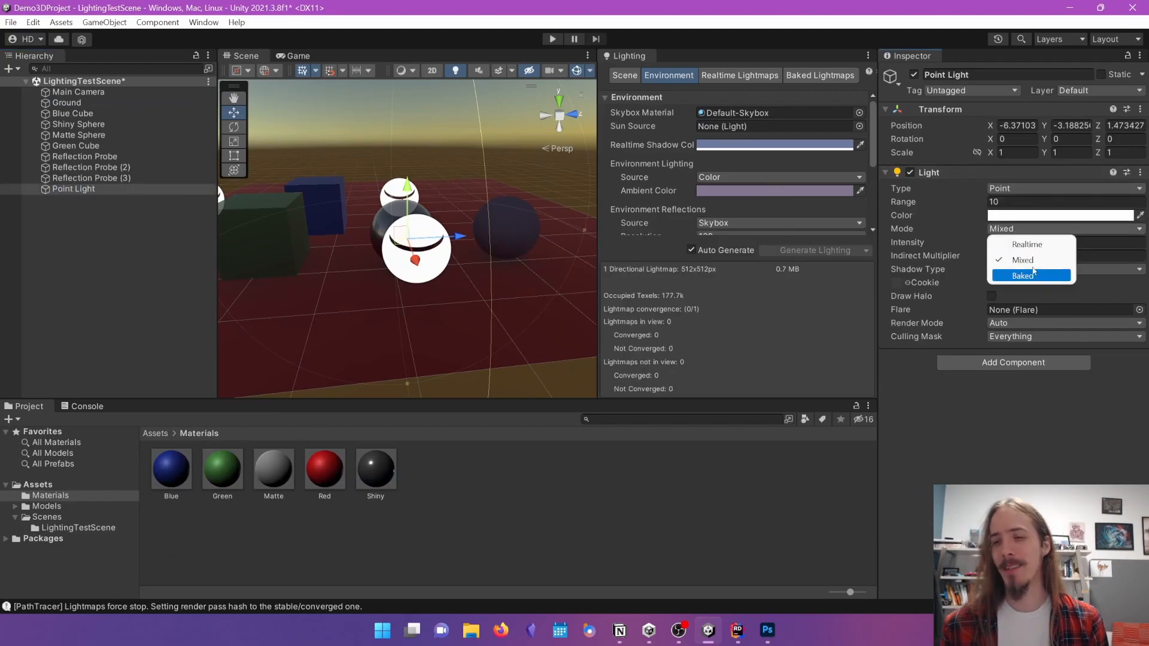
# - Delete the point light and save the scene
pyautogui.click(89, 206)
pyautogui.click(100, 189)
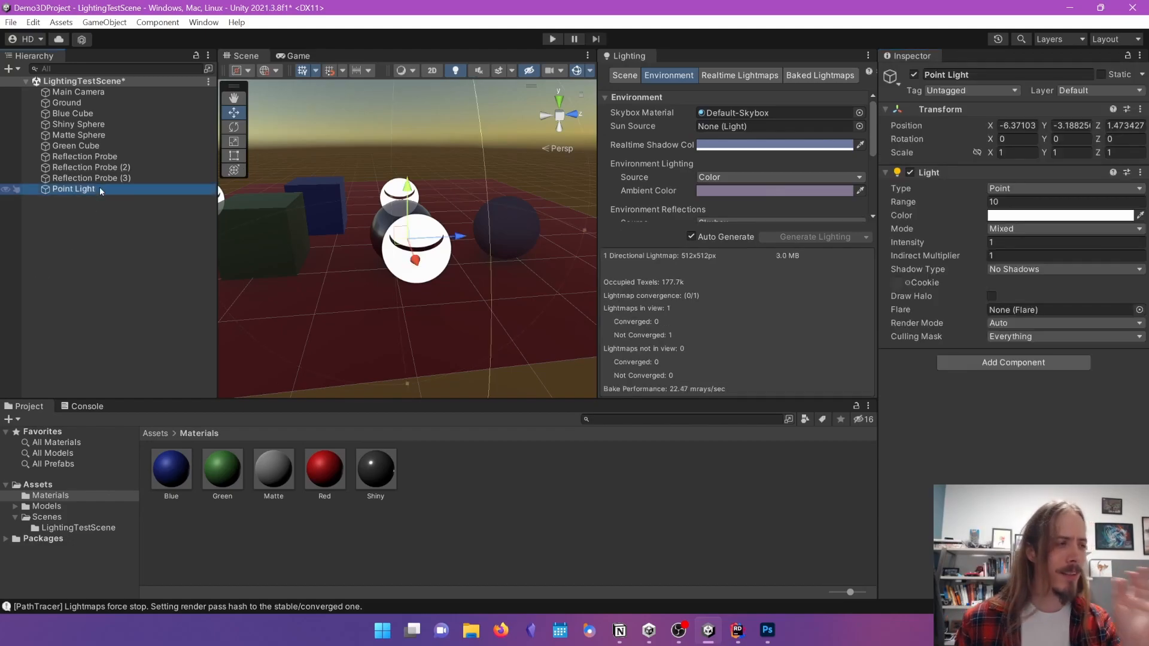
pyautogui.press('Delete')
pyautogui.hotkey('ctrl', 's')
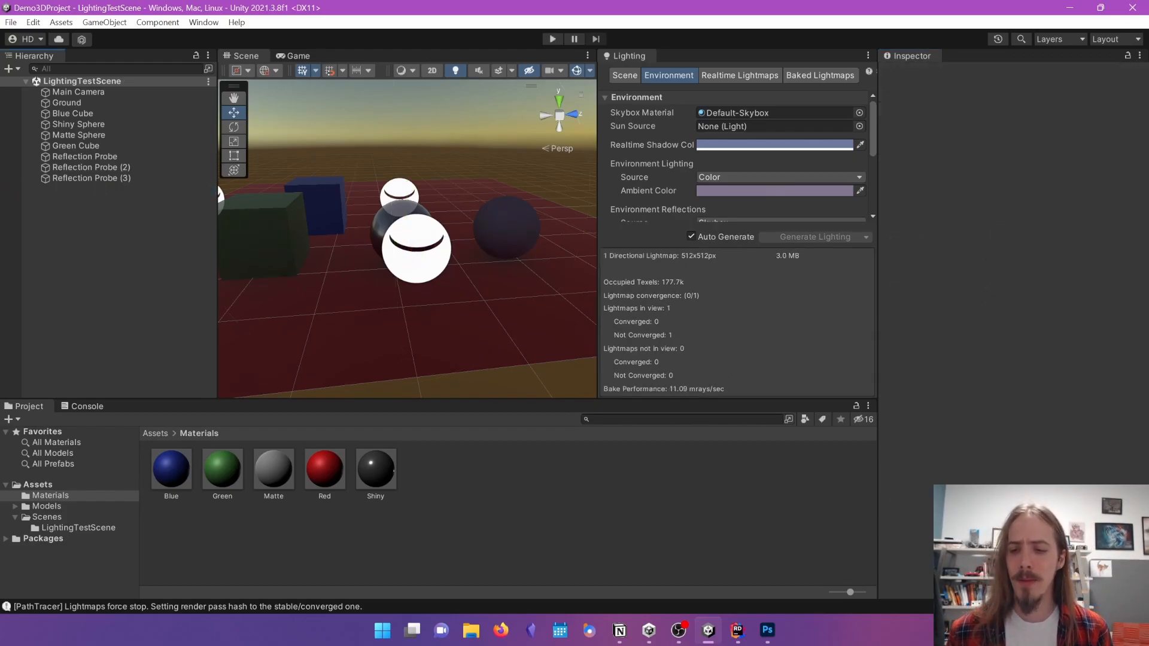
# - Check the global illumination bake in the Background Tasks window, close it and turn off Auto Generate
pyautogui.click(1026, 606)
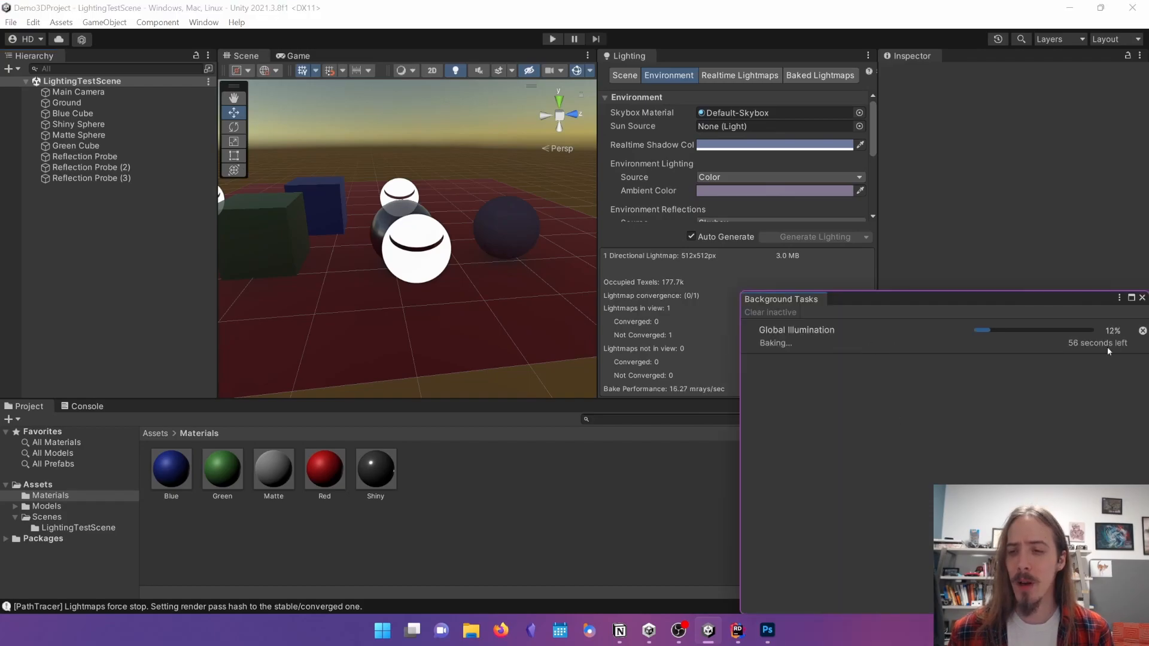
pyautogui.click(1141, 298)
pyautogui.click(722, 238)
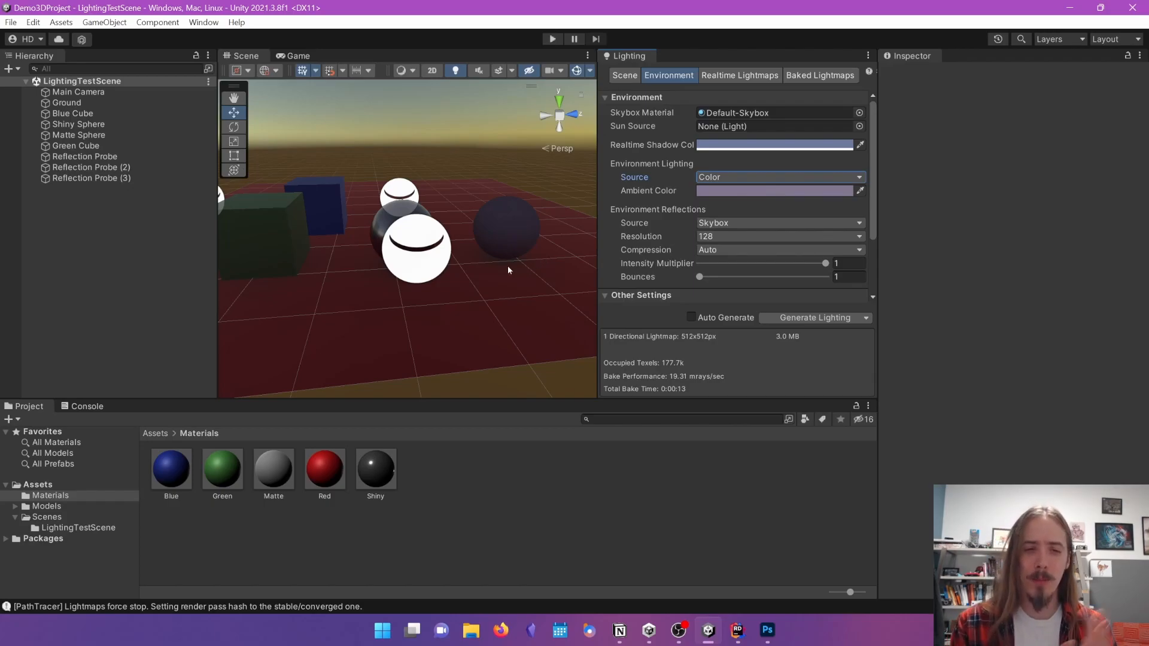
# - Examine the baked lighting on the ground, cubes and spheres from several angles
pyautogui.moveTo(465, 325); pyautogui.dragTo(431, 339, button='right')
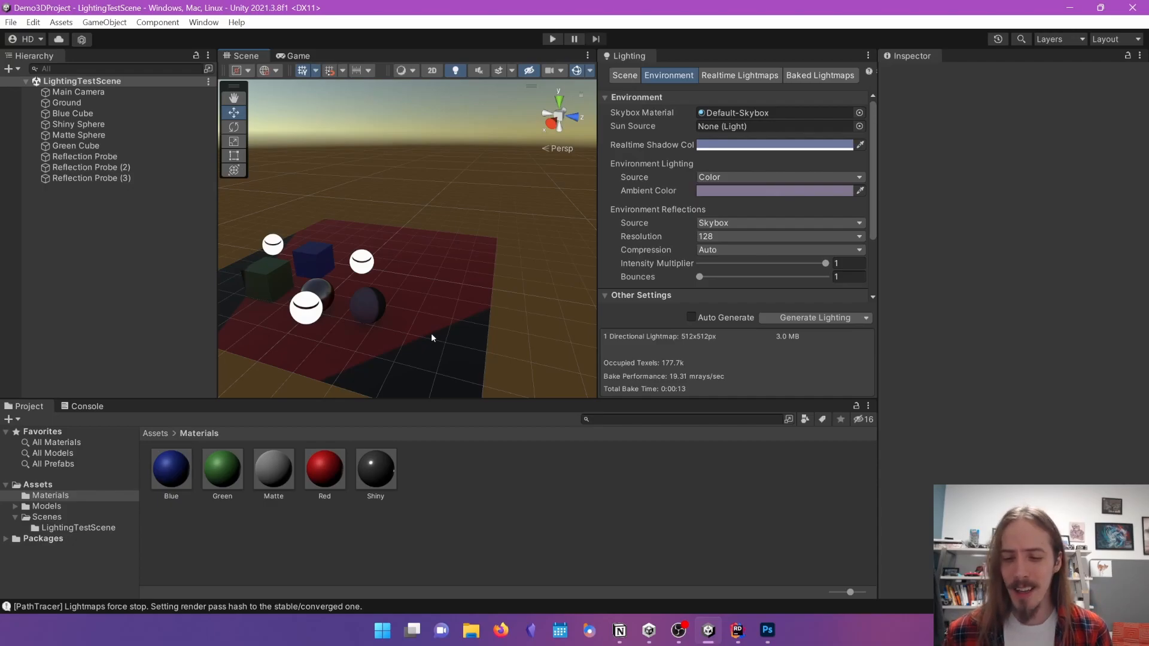
pyautogui.moveTo(477, 346)
pyautogui.mouseDown(button='middle')
pyautogui.moveTo(500, 323)
pyautogui.moveTo(459, 348)
pyautogui.mouseUp(button='middle')
pyautogui.scroll(5, 478, 324)
pyautogui.moveTo(459, 349); pyautogui.dragTo(446, 359, button='right')
pyautogui.moveTo(446, 359); pyautogui.dragTo(479, 352, button='middle')
pyautogui.moveTo(478, 352); pyautogui.dragTo(396, 367, button='right')
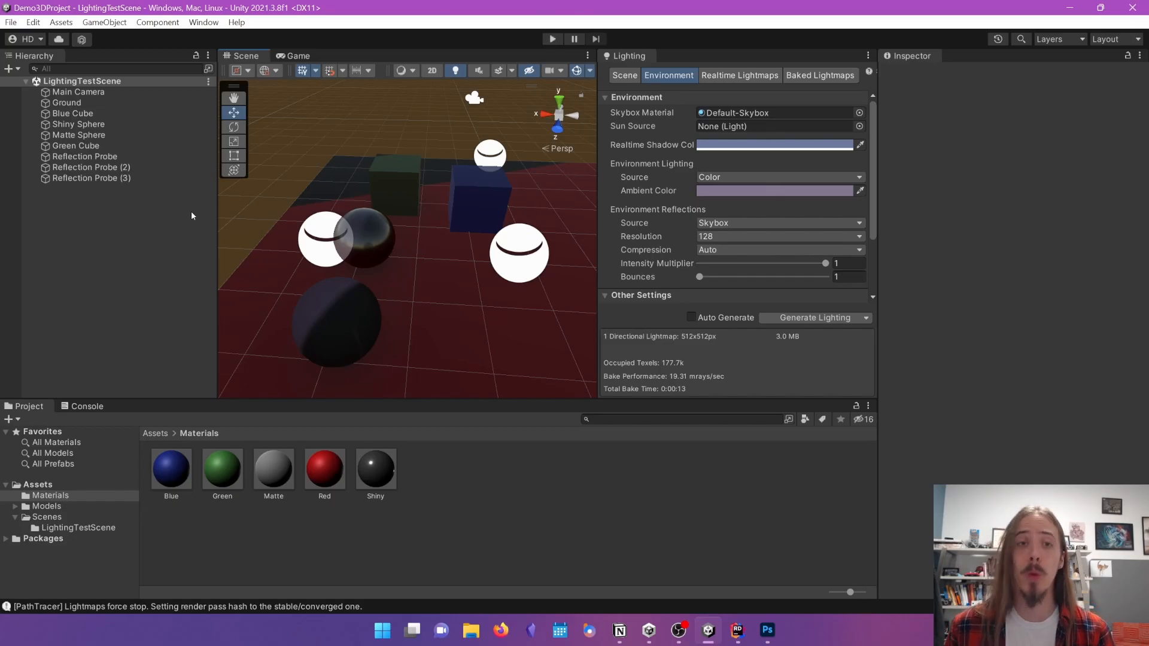
# - Open the Unity manual's Reflection Probe page for Reflection Probe (3) and place the browser window beside the editor
pyautogui.click(516, 257)
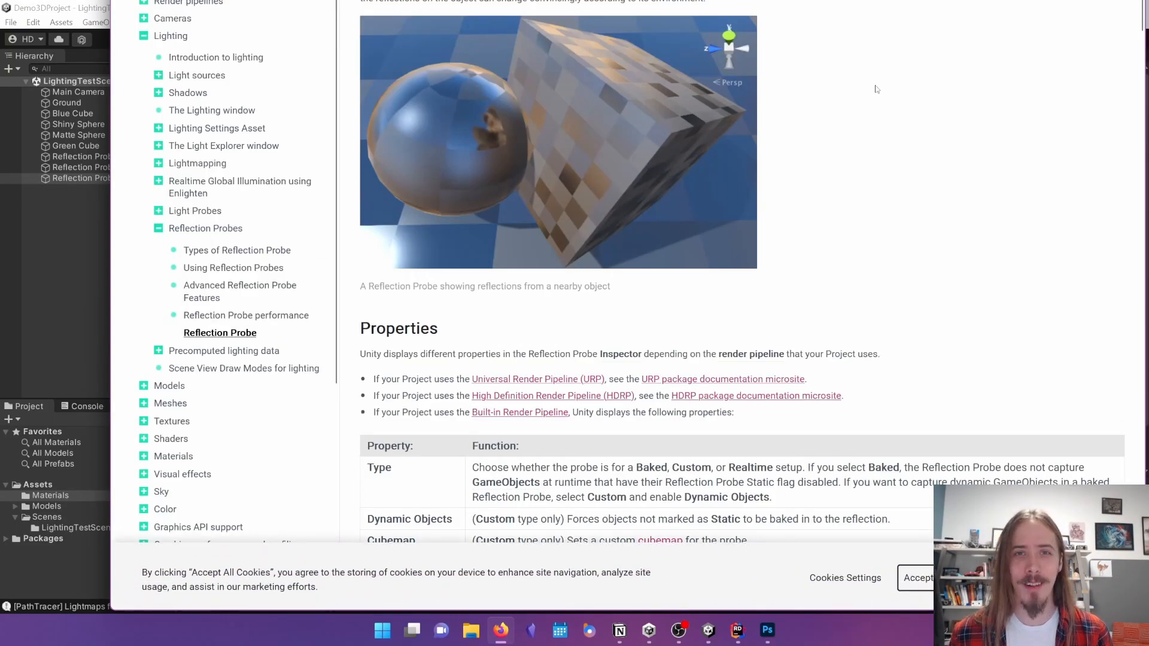
pyautogui.scroll(-4, 811, 163)
pyautogui.scroll(4, 810, 163)
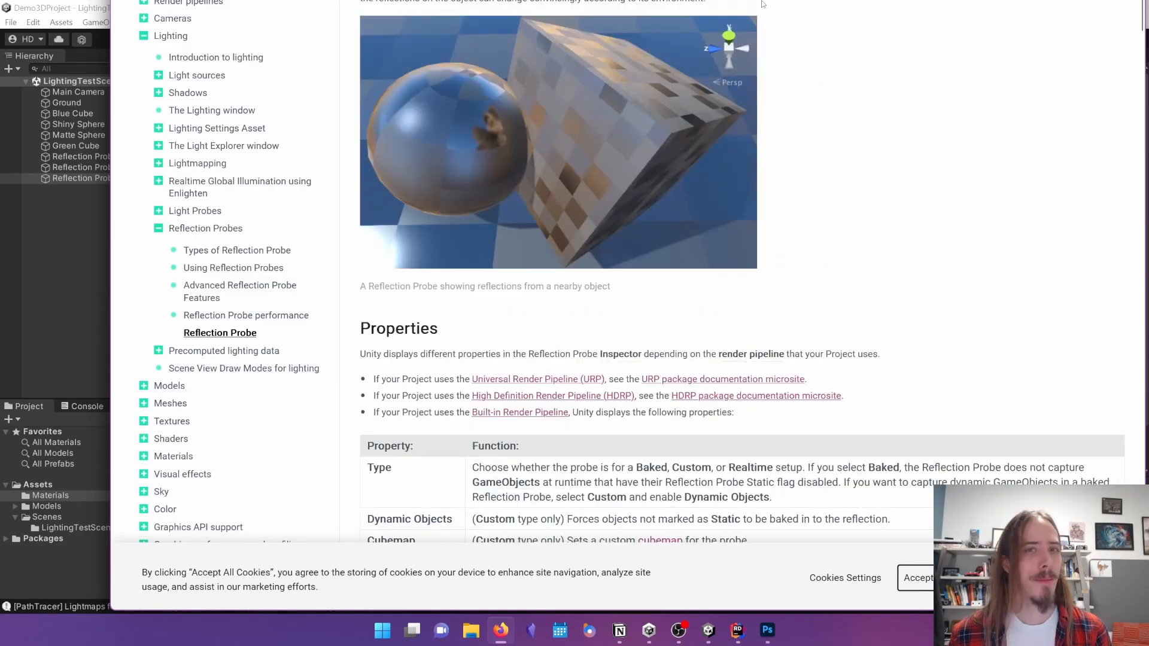
pyautogui.press('super+Right')
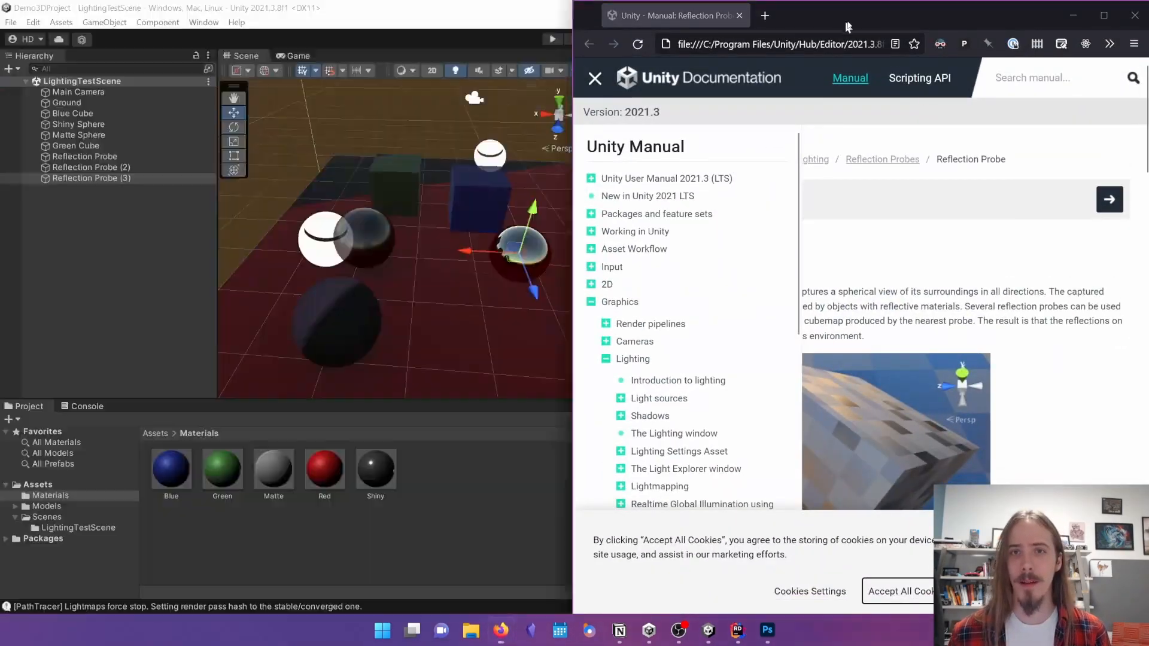
pyautogui.moveTo(850, 25); pyautogui.dragTo(862, 26)
pyautogui.moveTo(745, 45); pyautogui.dragTo(803, 43)
pyautogui.click(821, 16)
pyautogui.click(929, 226)
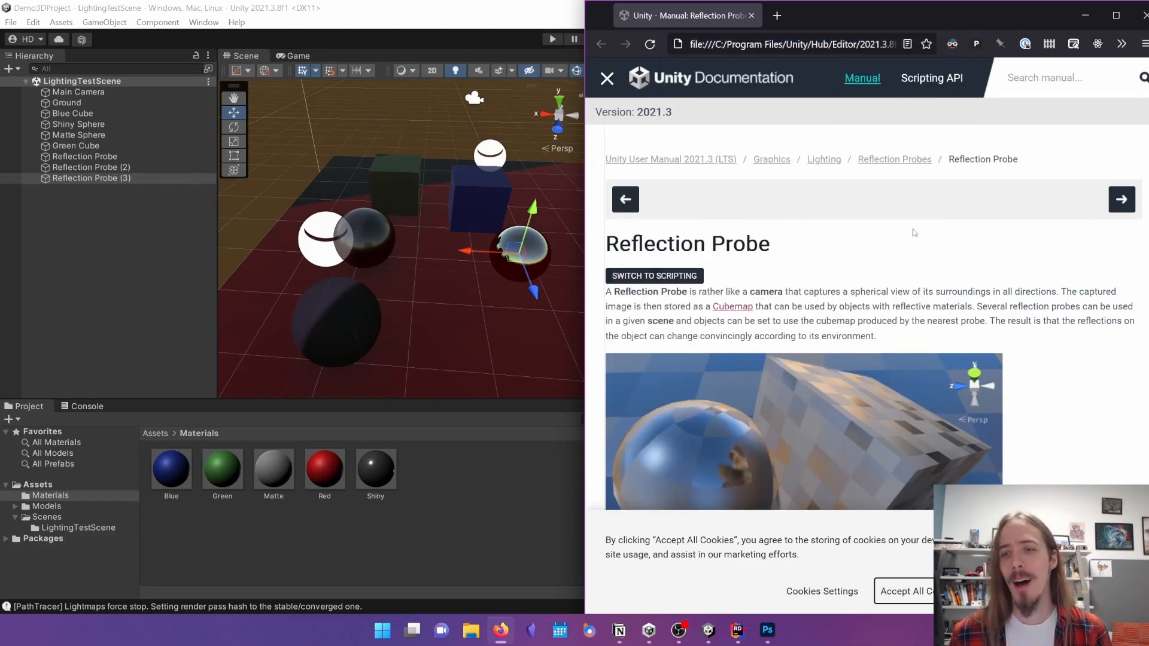
# - Read the manual's sections on the probe box, origin and probe types, and return to the Unity editor
pyautogui.scroll(-5, 897, 275)
pyautogui.scroll(-15, 890, 288)
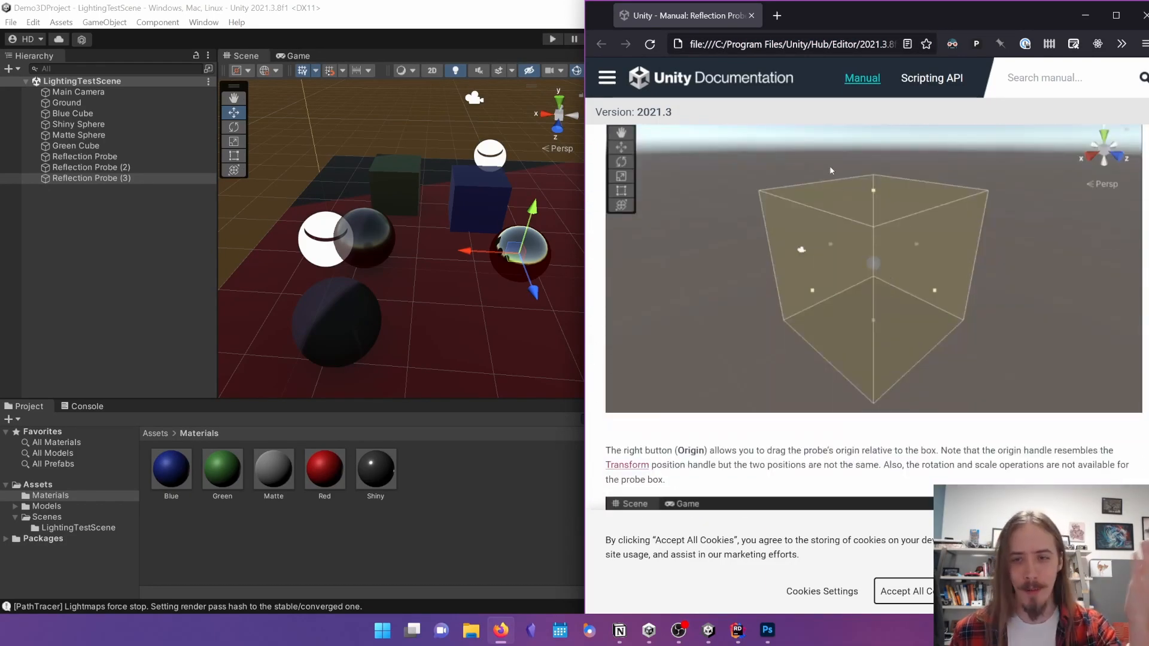
pyautogui.scroll(-3, 830, 167)
pyautogui.hotkey('alt', 'Tab')
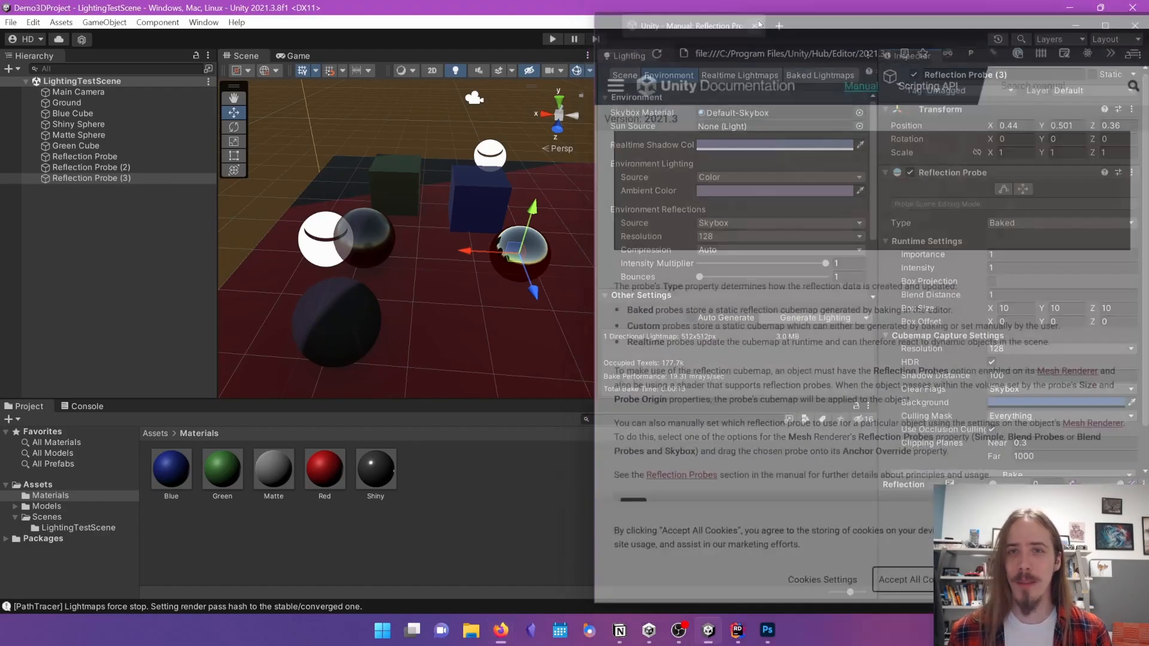
# - Open the Unity Manual from the editor and look through its overview of topic sections
pyautogui.click(207, 19)
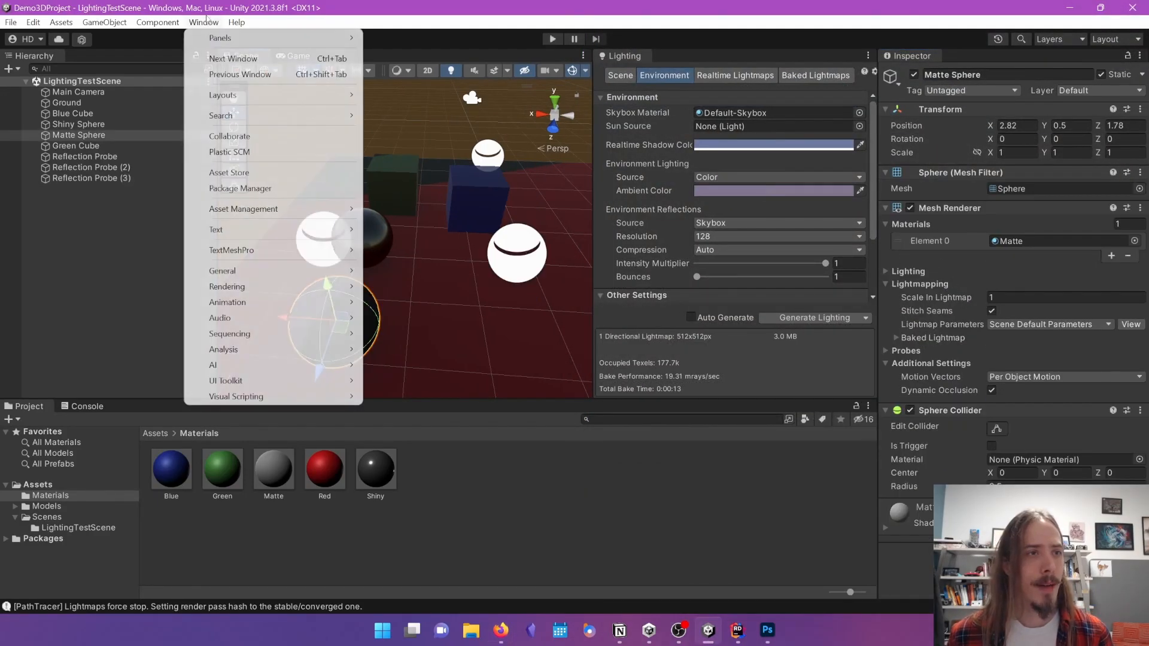
pyautogui.moveTo(180, 24)
pyautogui.moveTo(236, 23)
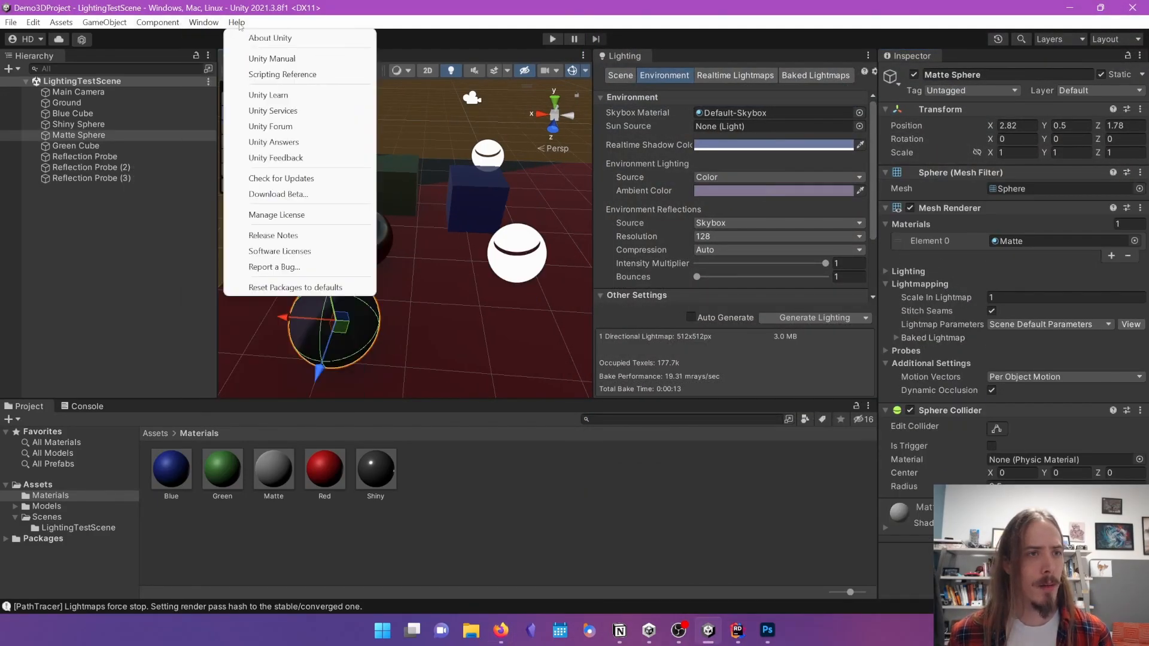
pyautogui.click(310, 58)
pyautogui.scroll(-6, 942, 149)
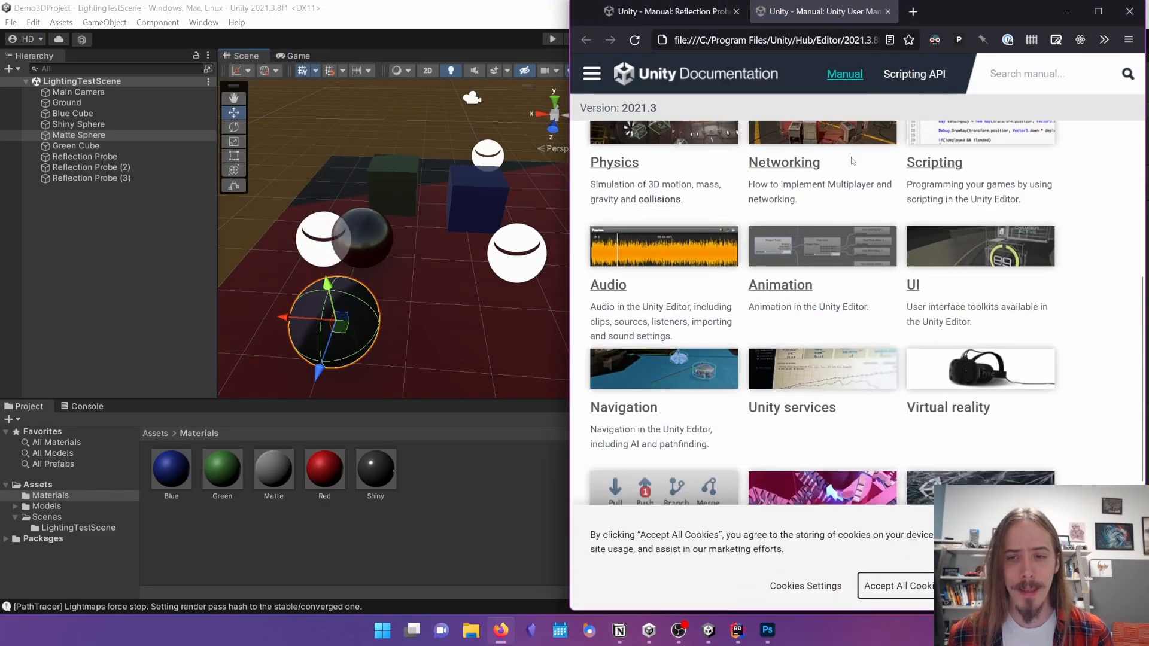
pyautogui.scroll(2, 854, 161)
pyautogui.scroll(-1, 979, 210)
pyautogui.scroll(1, 974, 206)
pyautogui.scroll(-5, 974, 204)
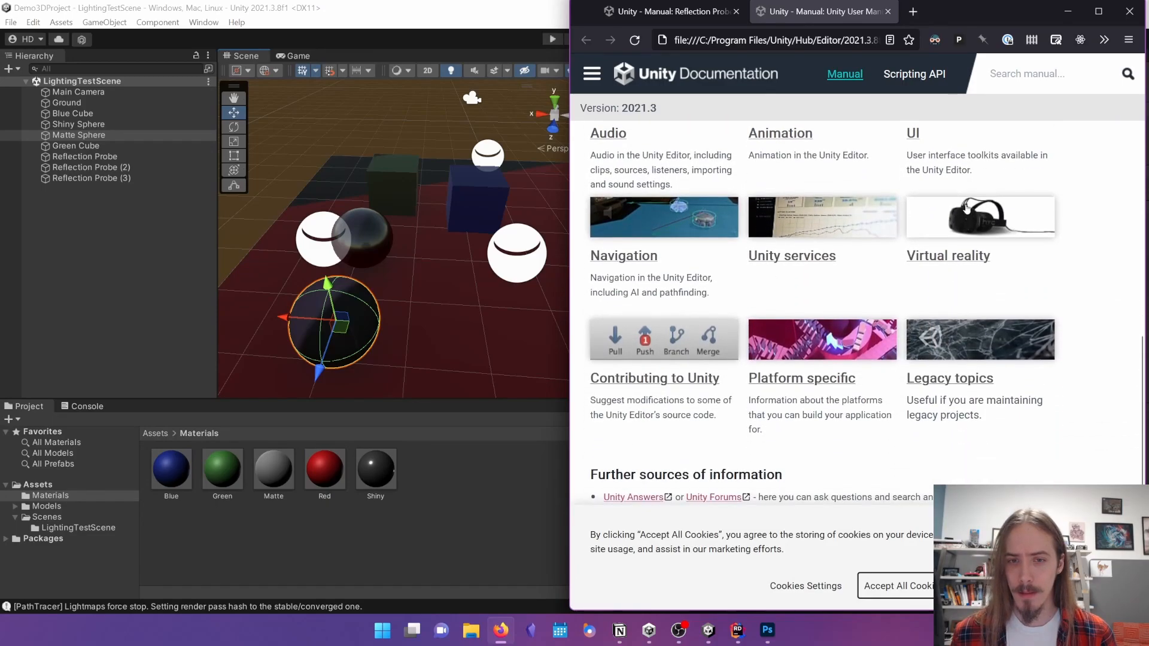
pyautogui.scroll(4, 966, 205)
# - Go to the manual's Graphics section and open its Lighting page
pyautogui.click(935, 165)
pyautogui.scroll(-5, 641, 204)
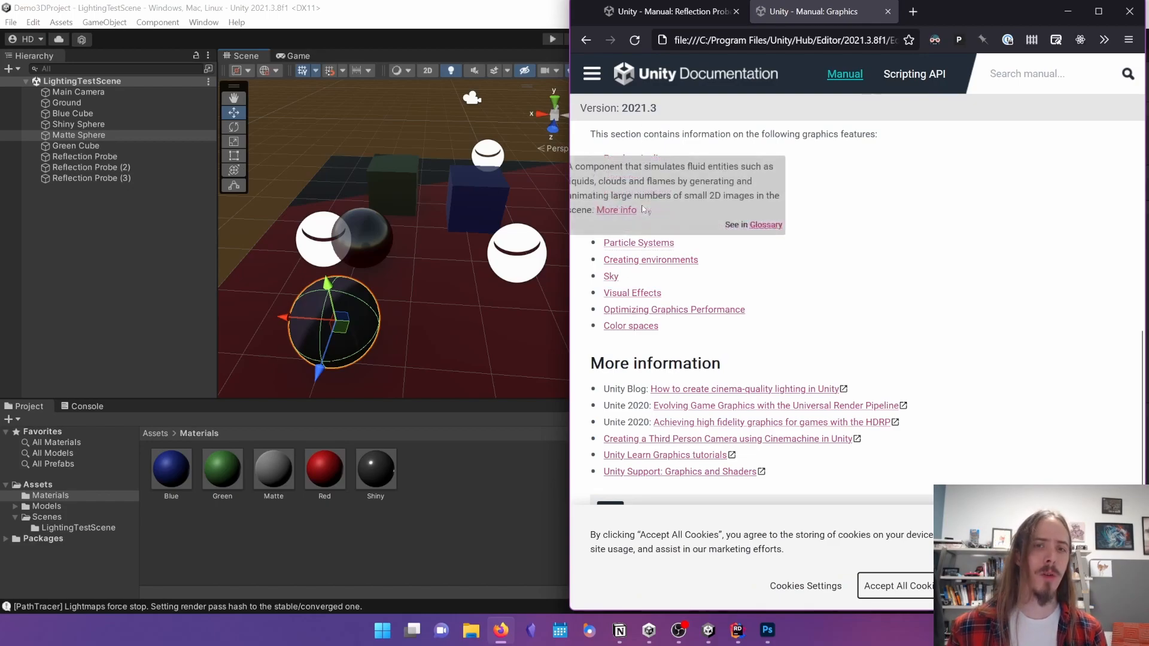
pyautogui.click(652, 211)
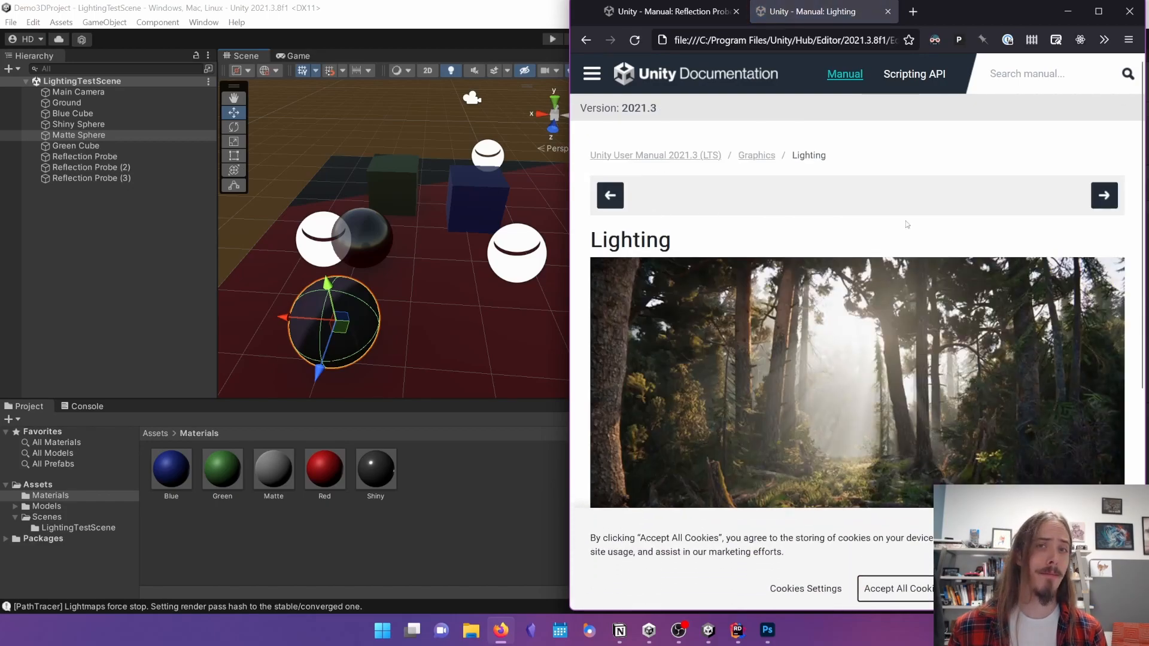